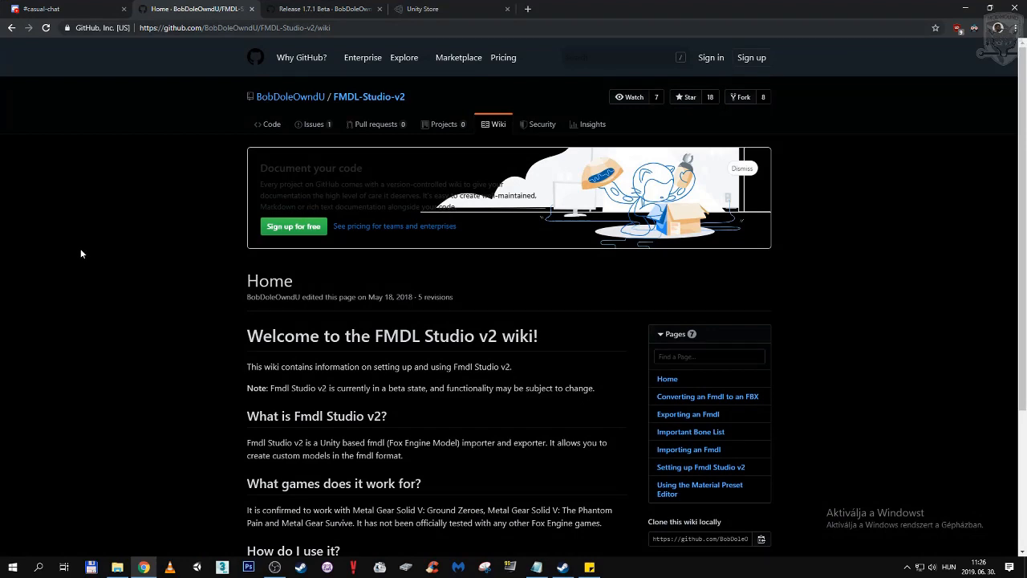
Review the Plus, Pro and Personal plans on the Unity Store page and close the page
left_click(428, 9)
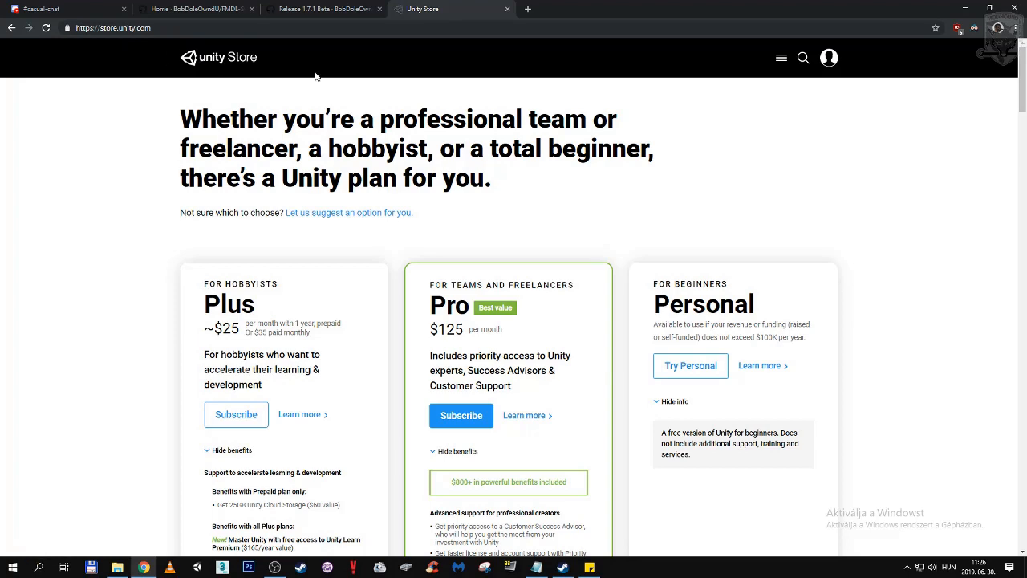
scroll(681, 219, "down", 1)
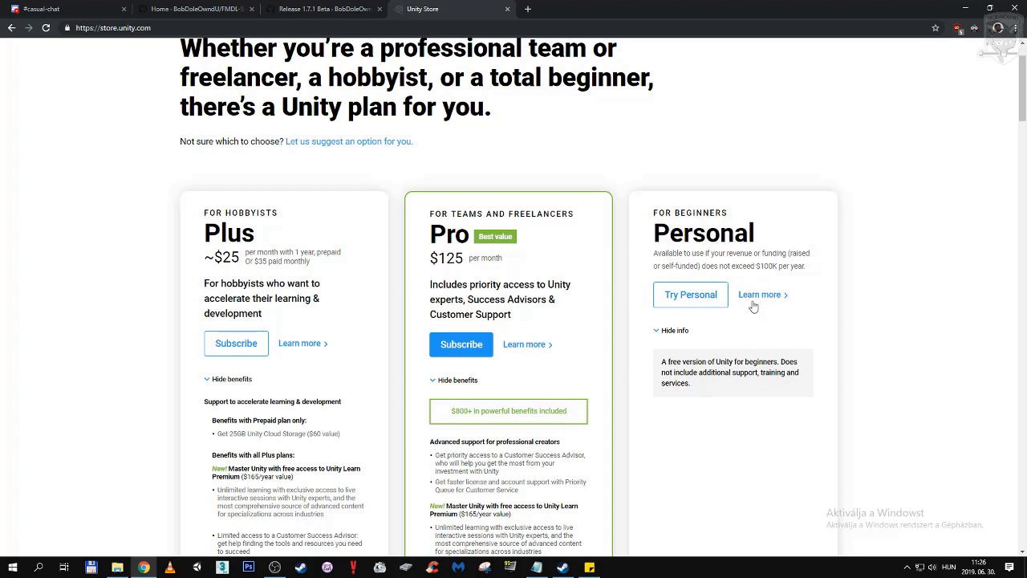
scroll(732, 389, "up", 1)
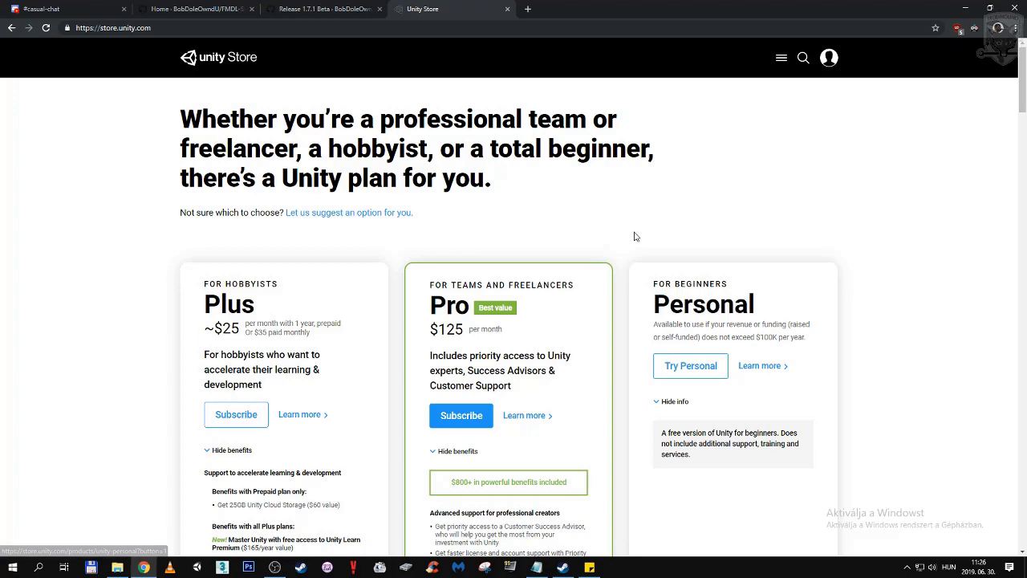
left_click(507, 9)
Look through the FMDL Studio v2 wiki home page and open its "Setting up Fmdl Studio v2" page
left_click(228, 8)
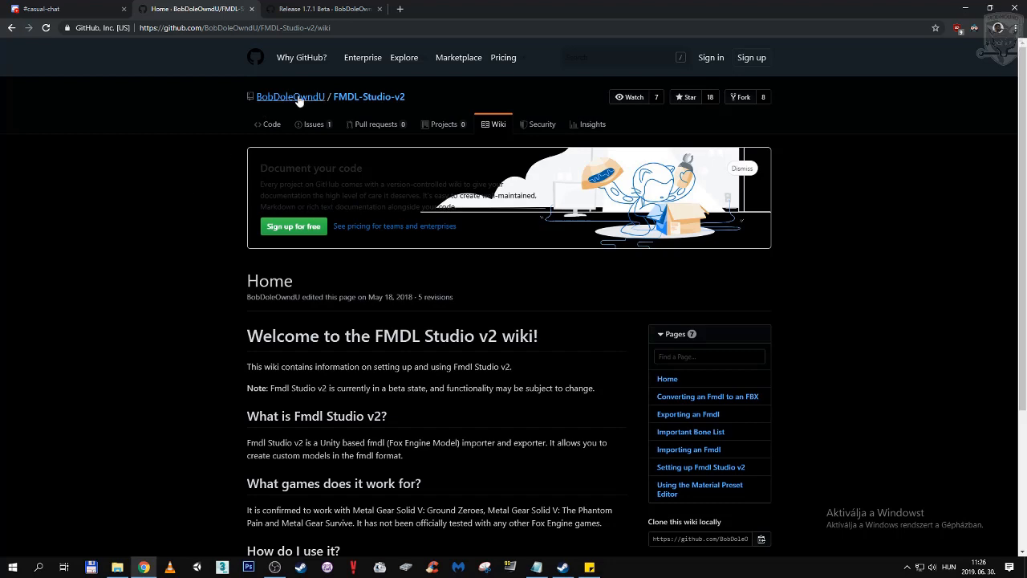
scroll(192, 200, "down", 1)
scroll(189, 210, "down", 3)
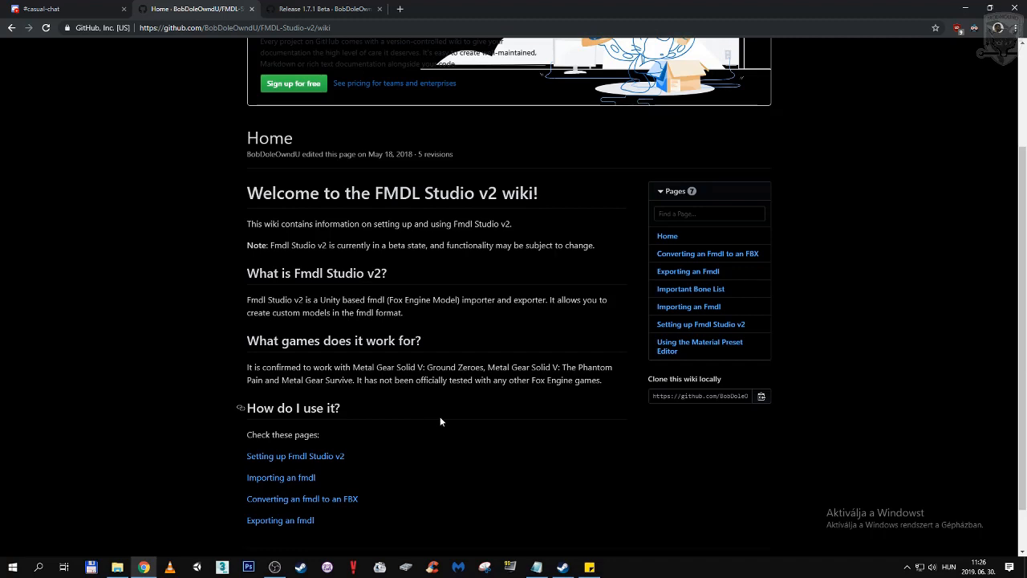
scroll(439, 418, "down", 1)
scroll(408, 430, "up", 2)
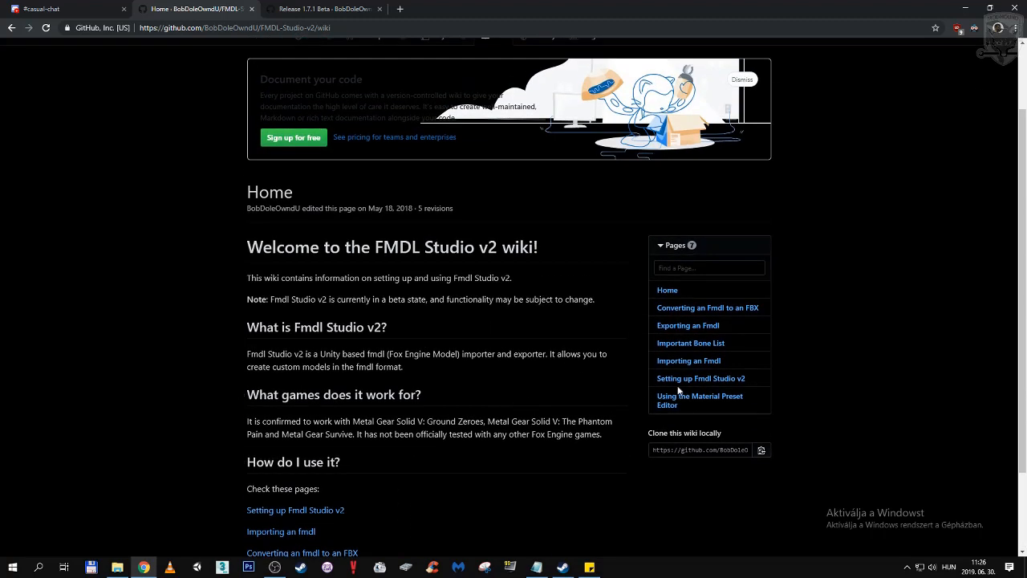
left_click(681, 386)
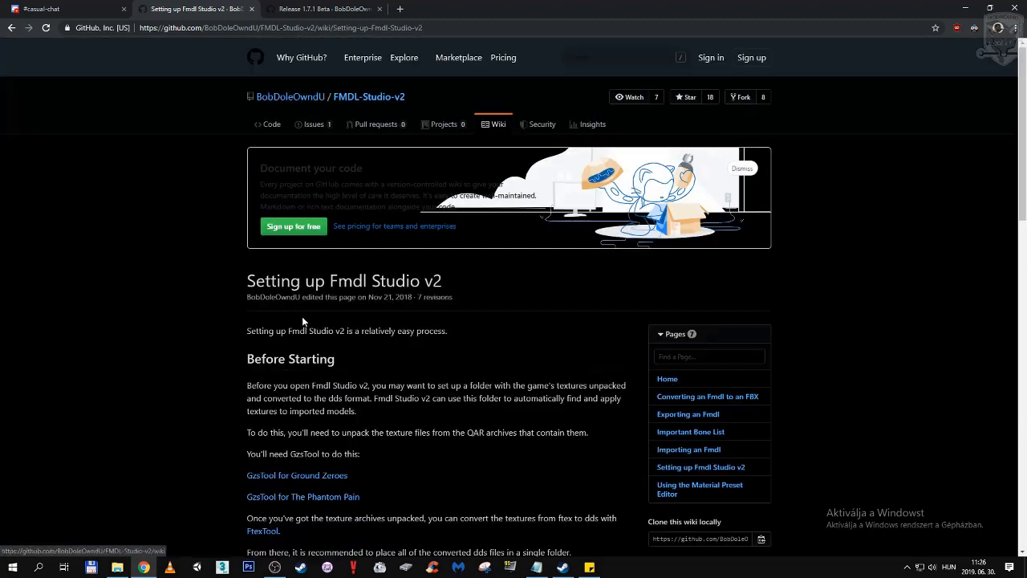
Read the Before Starting and Running Fmdl Studio v2 sections of the setup page
scroll(240, 309, "down", 2)
scroll(190, 286, "down", 1)
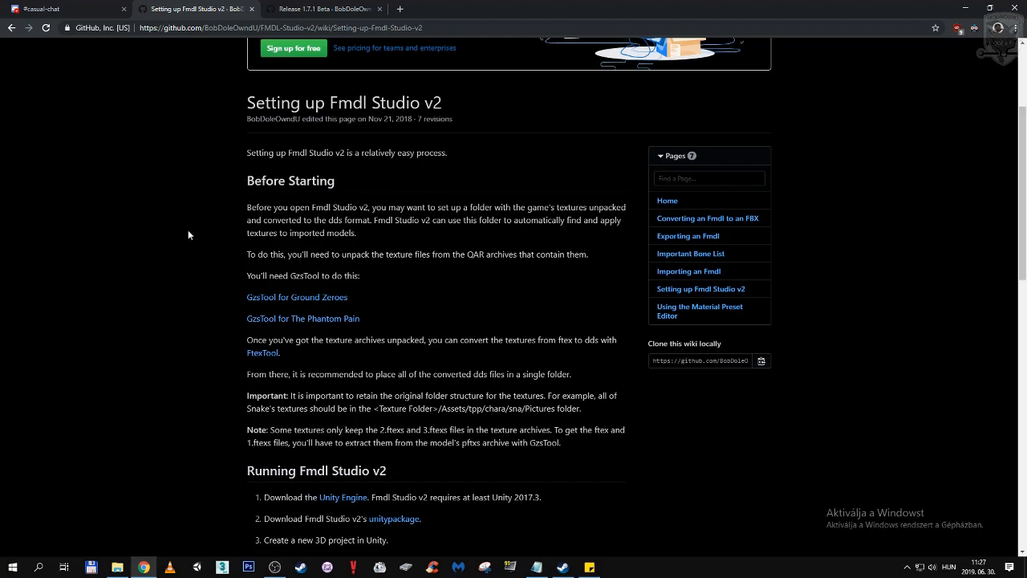
scroll(199, 231, "down", 2)
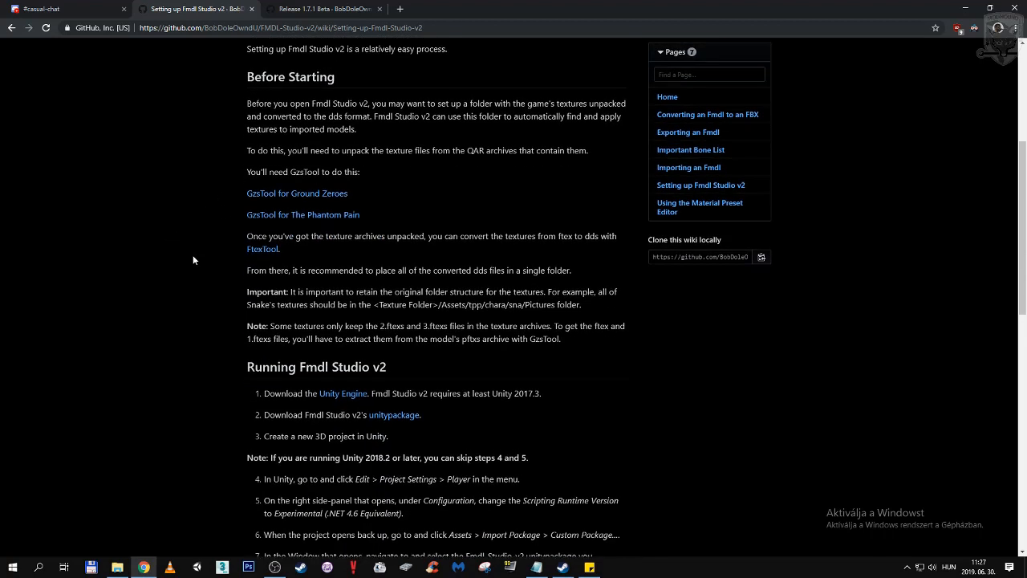
scroll(193, 254, "up", 1)
scroll(160, 282, "up", 1)
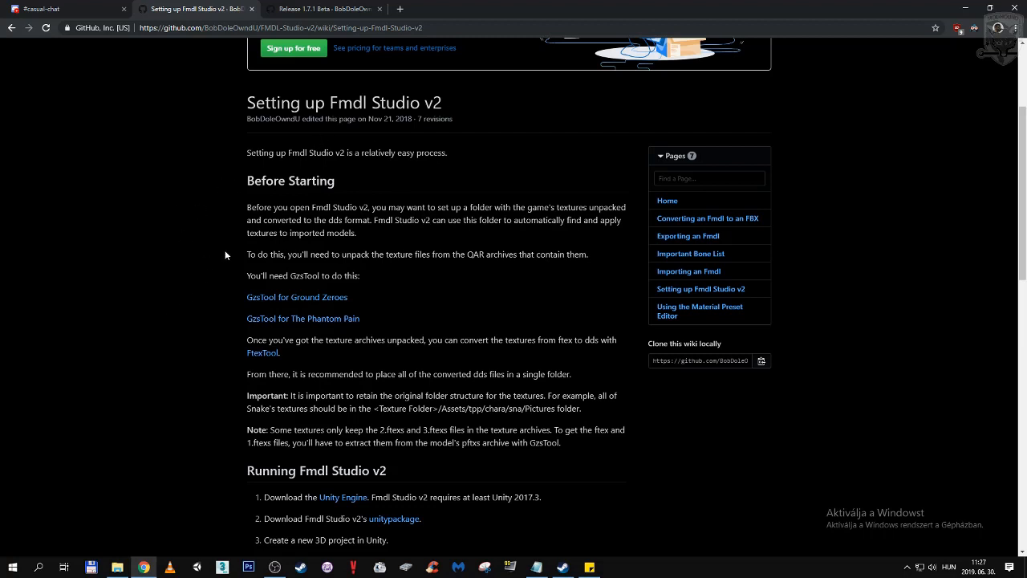
scroll(225, 255, "down", 3)
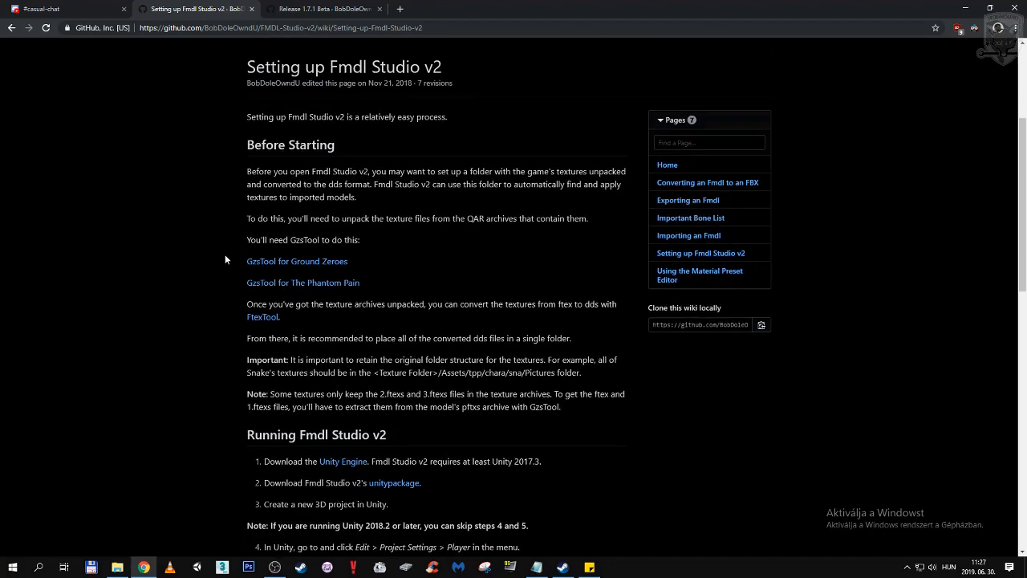
scroll(216, 265, "down", 1)
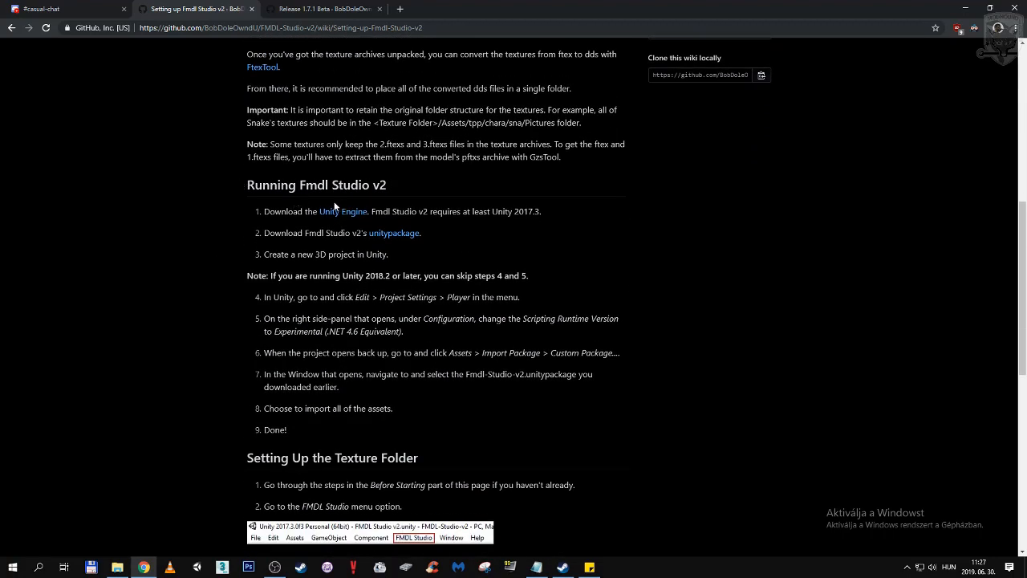
Check the 1.7.1 Beta release assets and find the downloaded FMDL-Studio-v2 package in the Mods folder in File Explorer
left_click(309, 5)
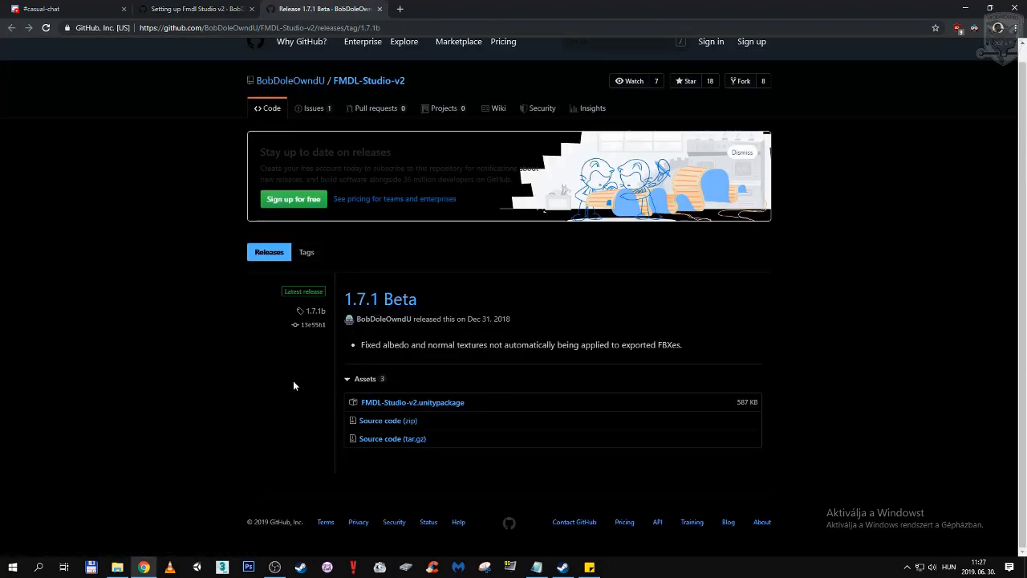
left_click(117, 567)
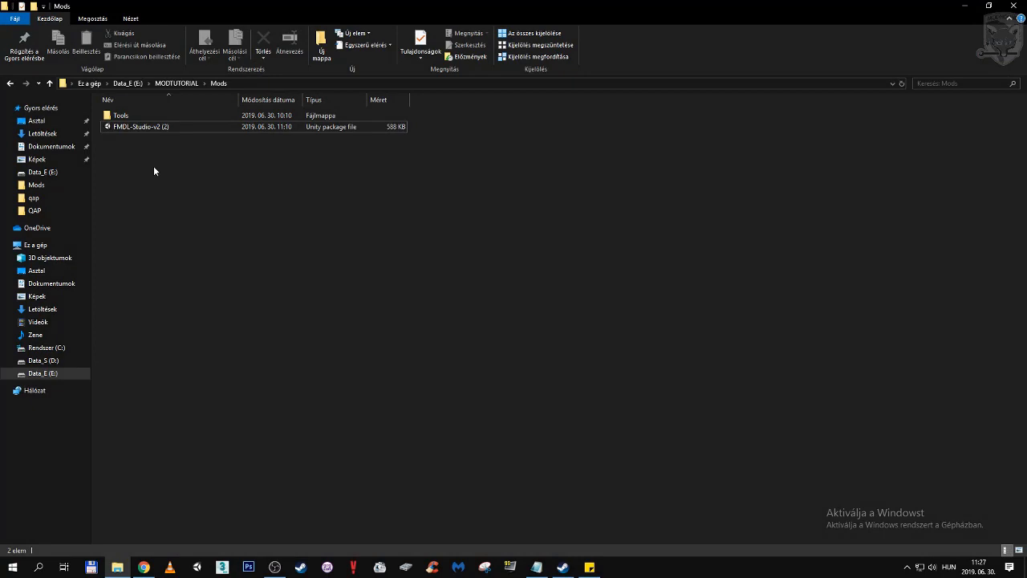
left_click(162, 129)
left_click(144, 567)
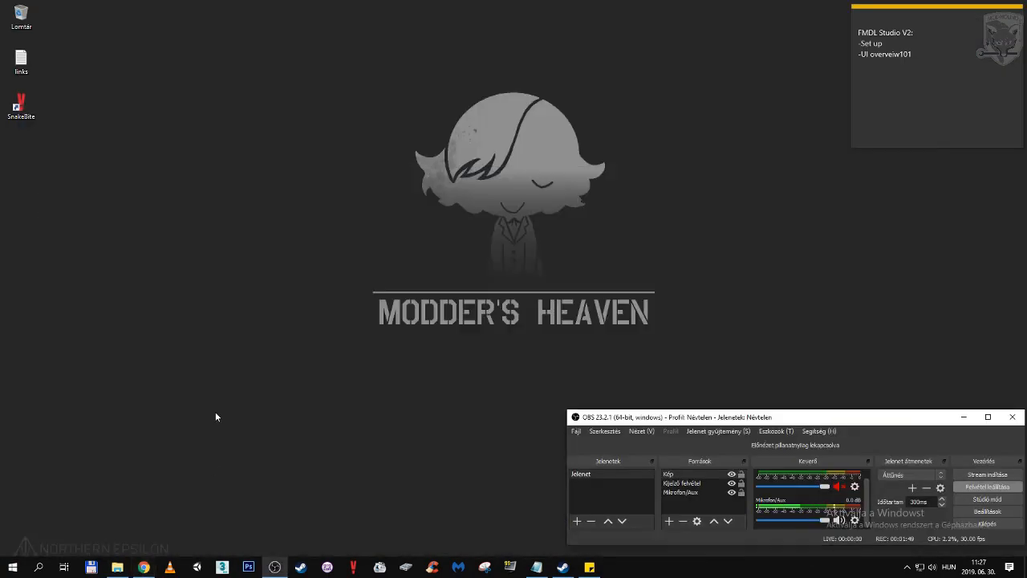
Start Unity and create a new 3D project named ModTutorial in E:\Unity
left_click(196, 566)
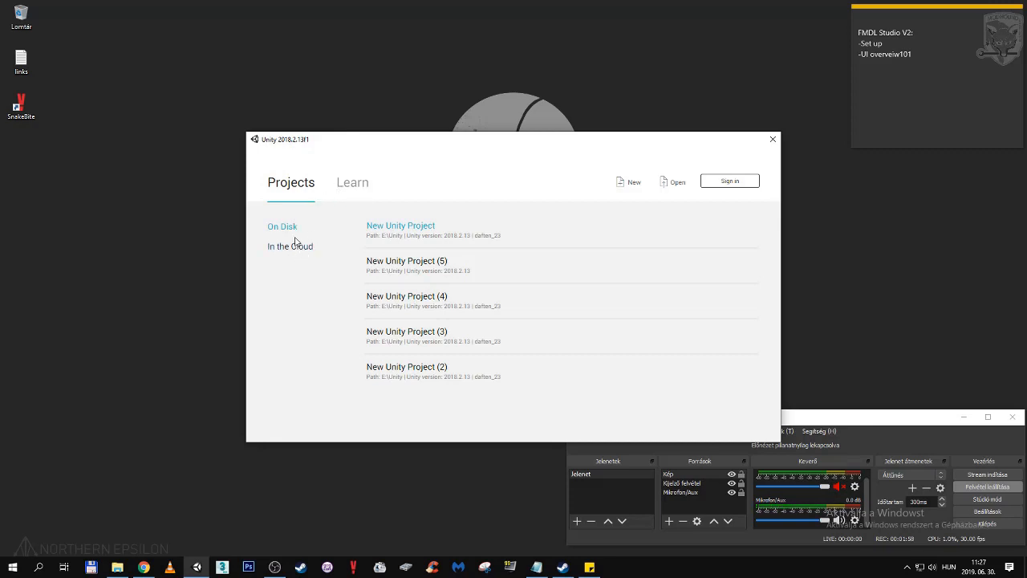
left_click(633, 186)
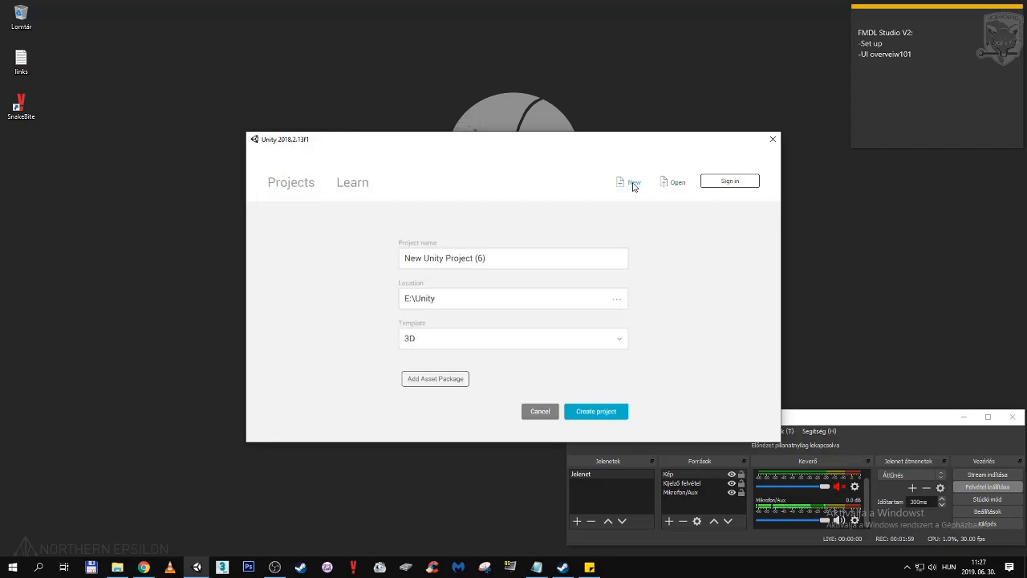
left_click(468, 253)
left_click_drag(468, 254, 379, 263)
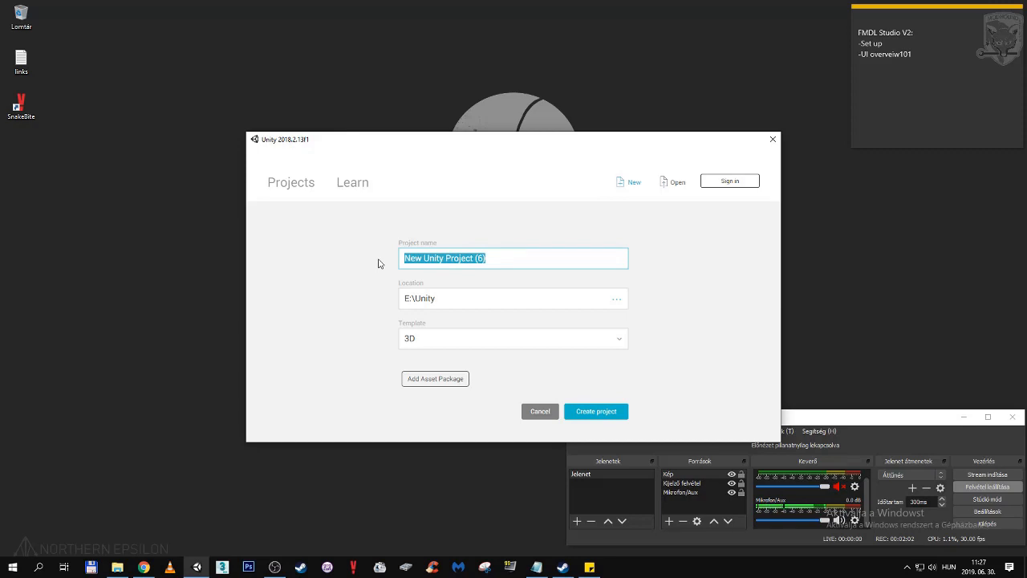
type("ModTuto")
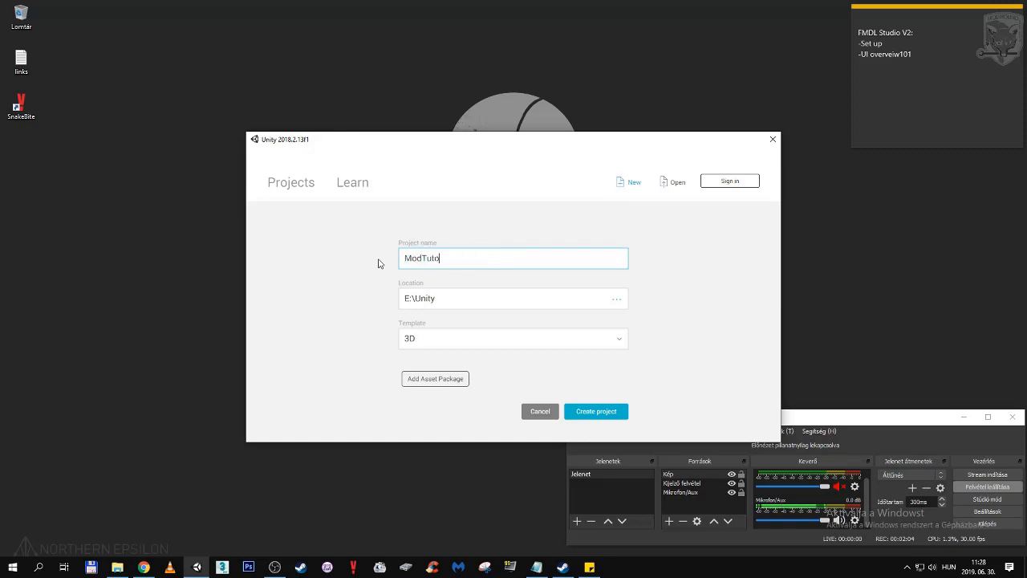
type("rial")
left_click(593, 411)
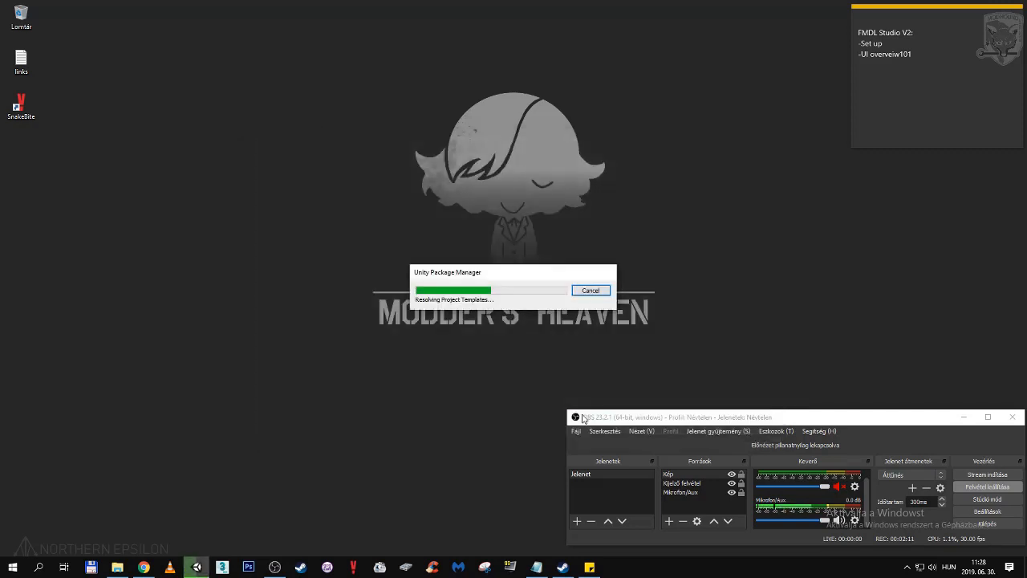
Switch to the browser and read the numbered steps for running Fmdl Studio v2, including the Unity 2018.2 note
left_click(143, 567)
left_click(179, 7)
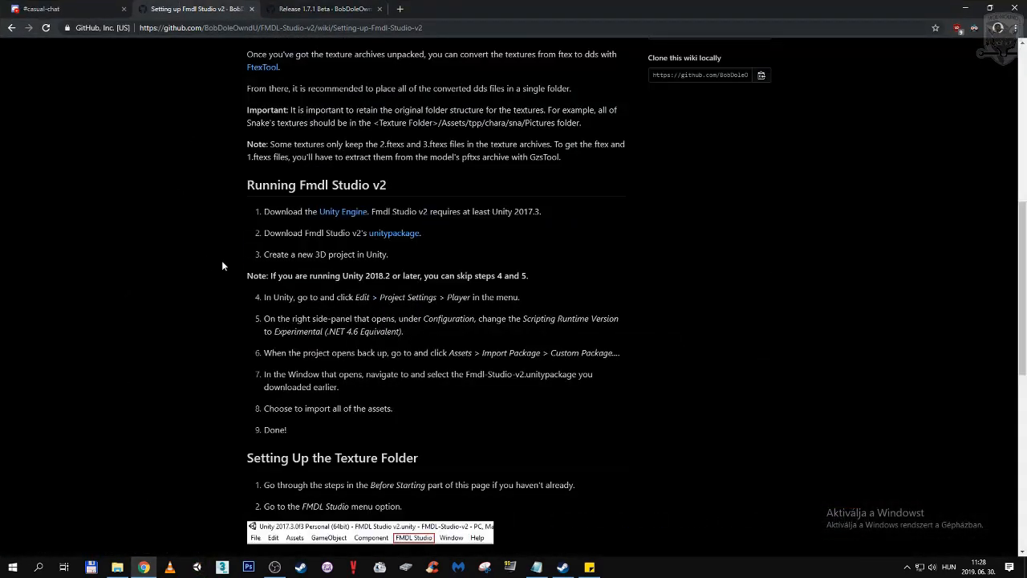
scroll(239, 282, "down", 1)
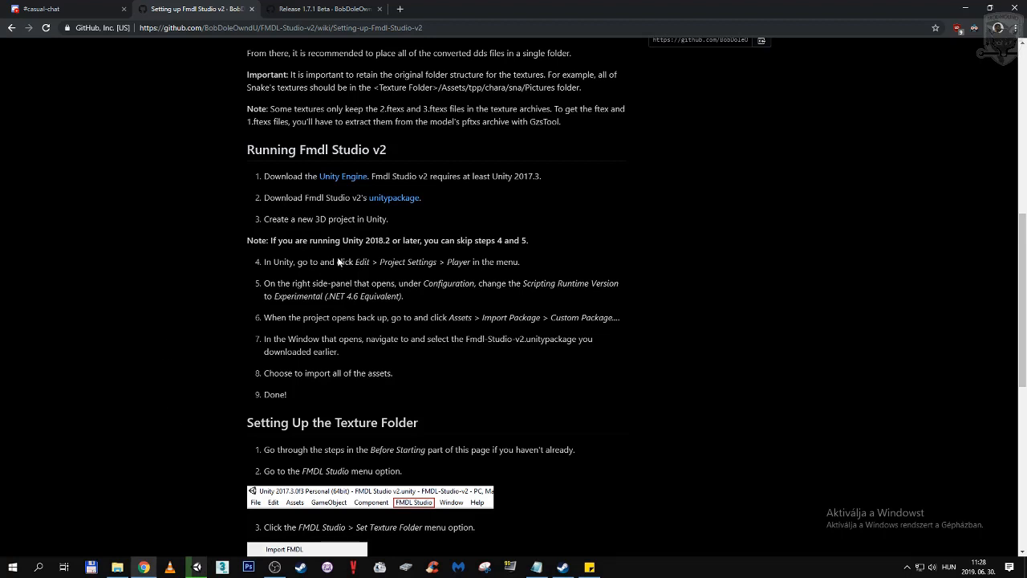
left_click(143, 567)
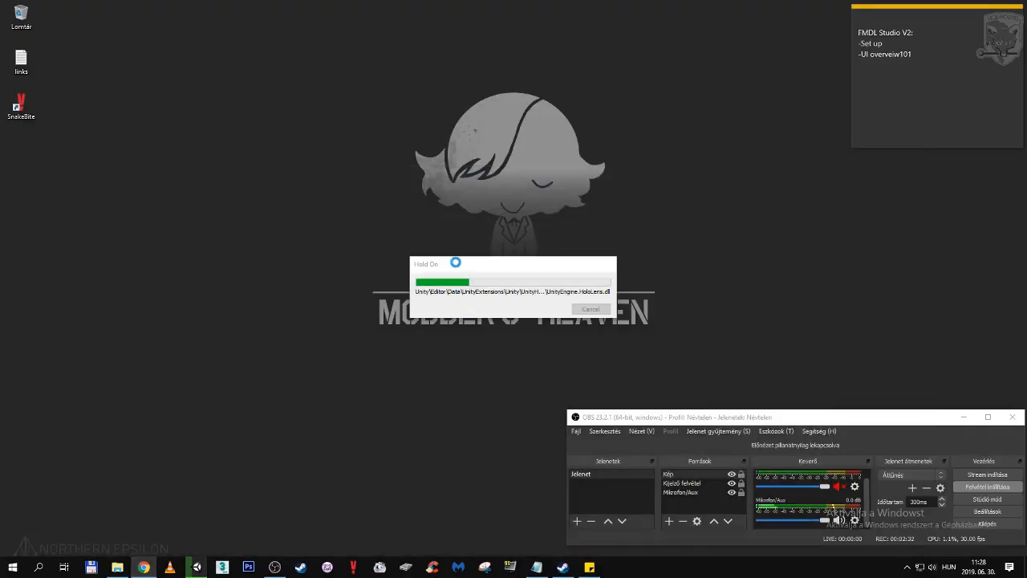
Review the whole setup page again, from Before Starting down to Setting Up the Texture Folder, while Unity loads the project
left_click(142, 566)
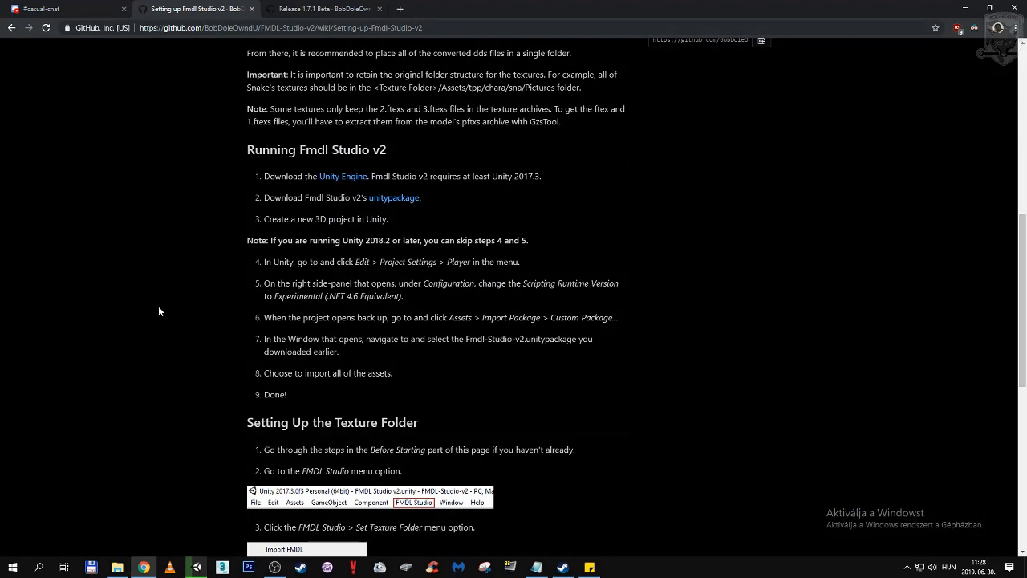
scroll(158, 310, "up", 3)
scroll(158, 310, "up", 5)
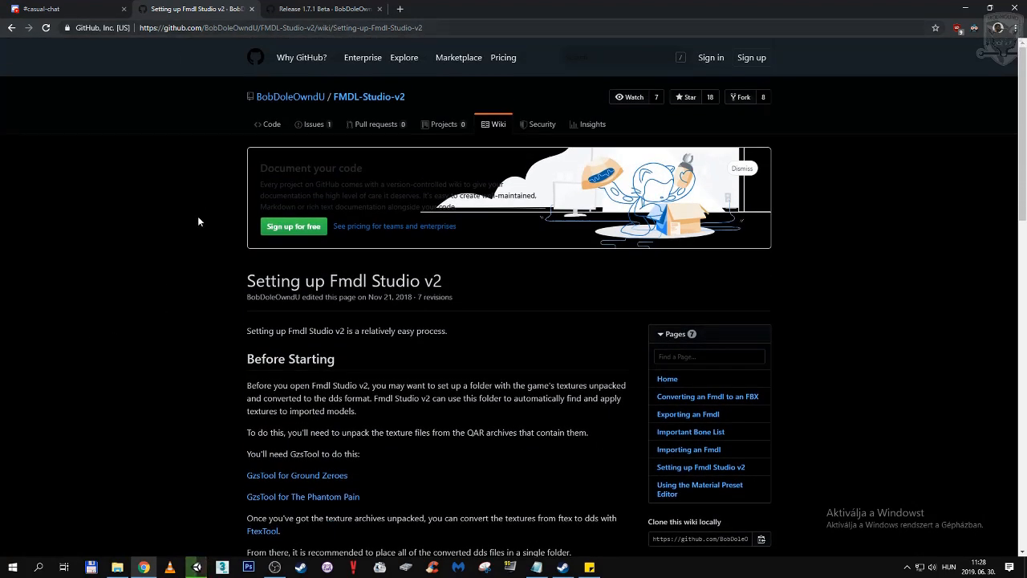
middle_click(183, 277)
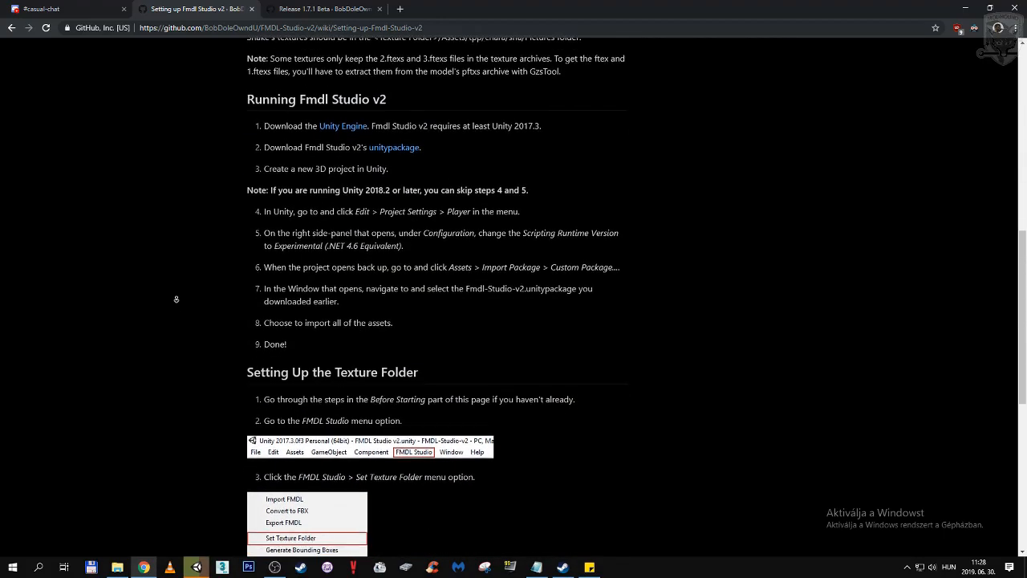
middle_click(177, 298)
left_click(143, 567)
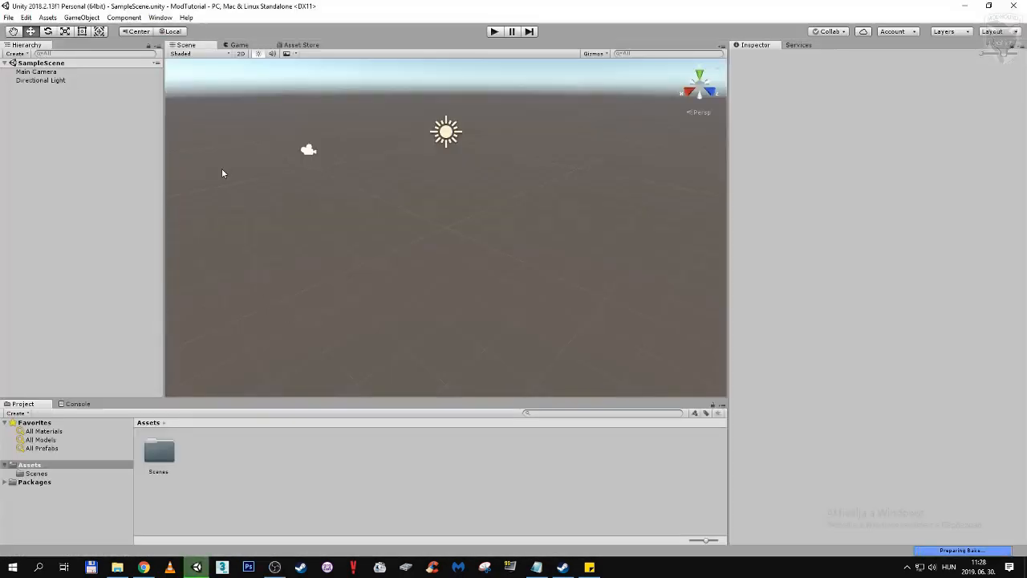
left_click(143, 566)
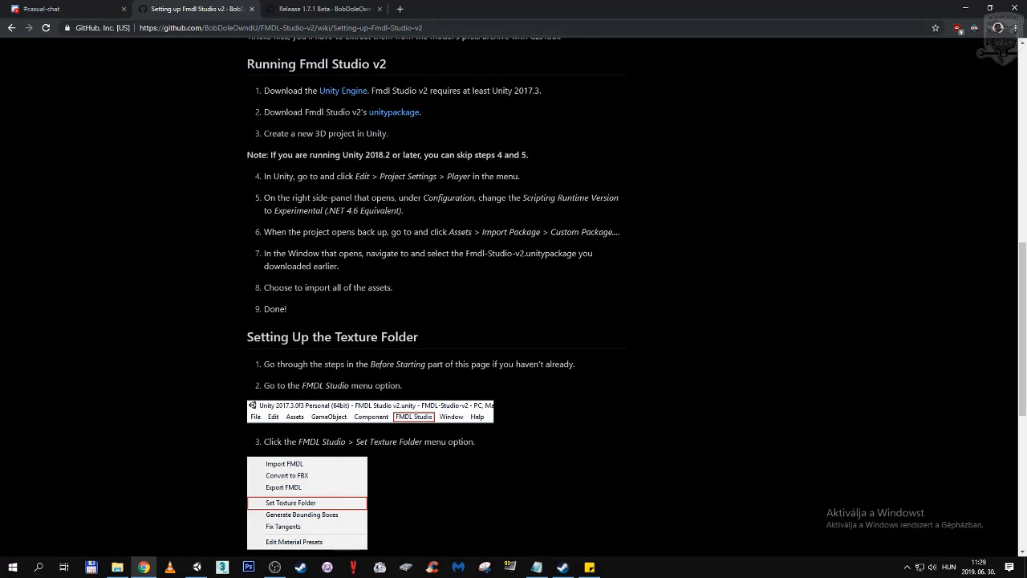
Switch to Unity and open the Player project settings, checking the wiki's instruction on the Scripting Runtime Version
left_click(197, 567)
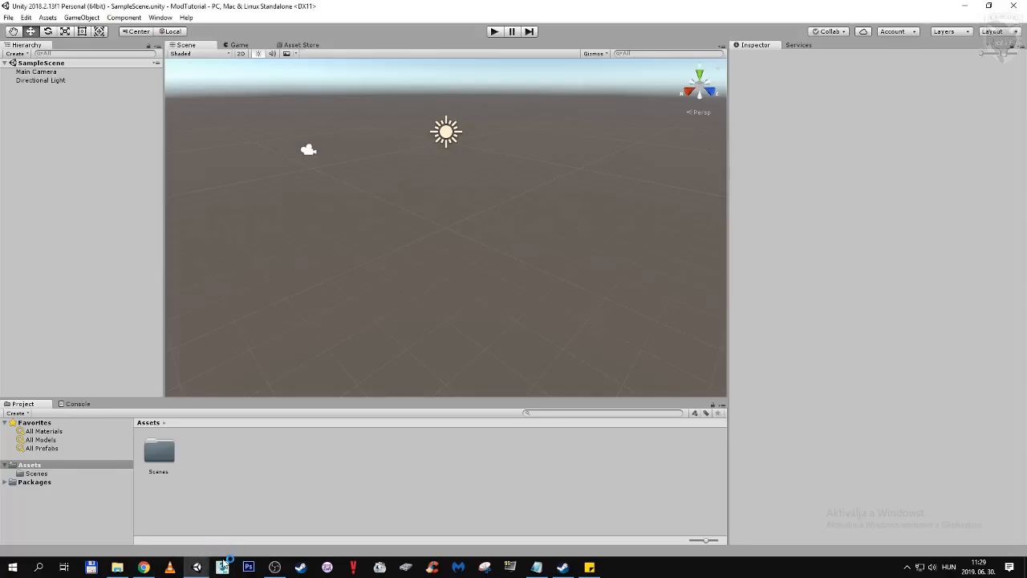
left_click(224, 567)
left_click(25, 18)
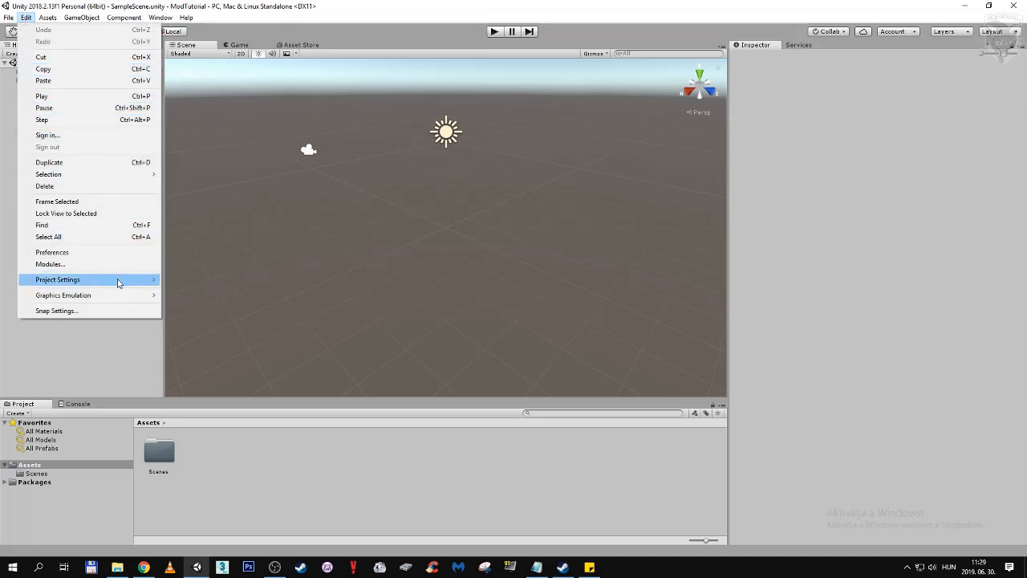
mouse_move(117, 282)
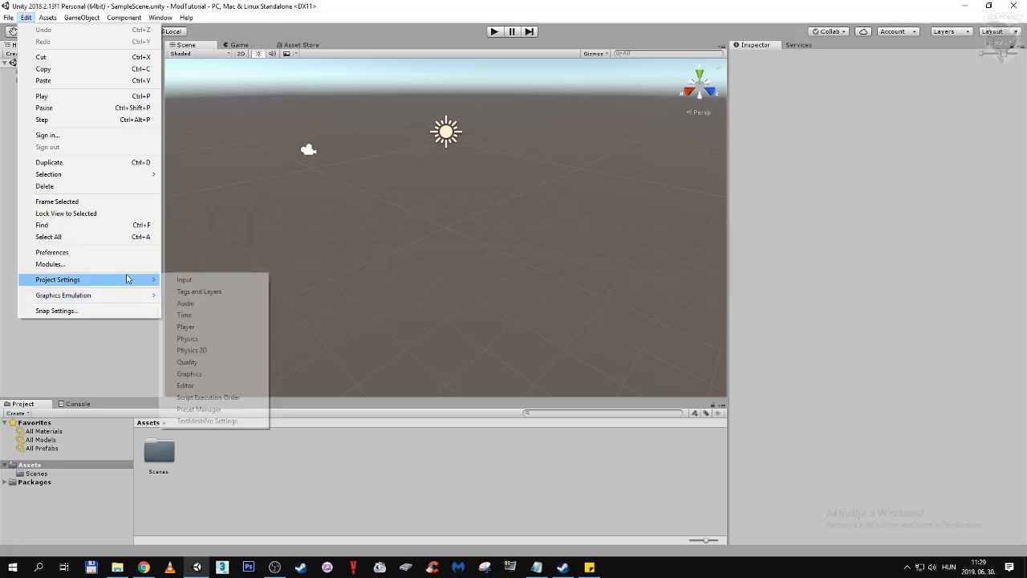
left_click(144, 568)
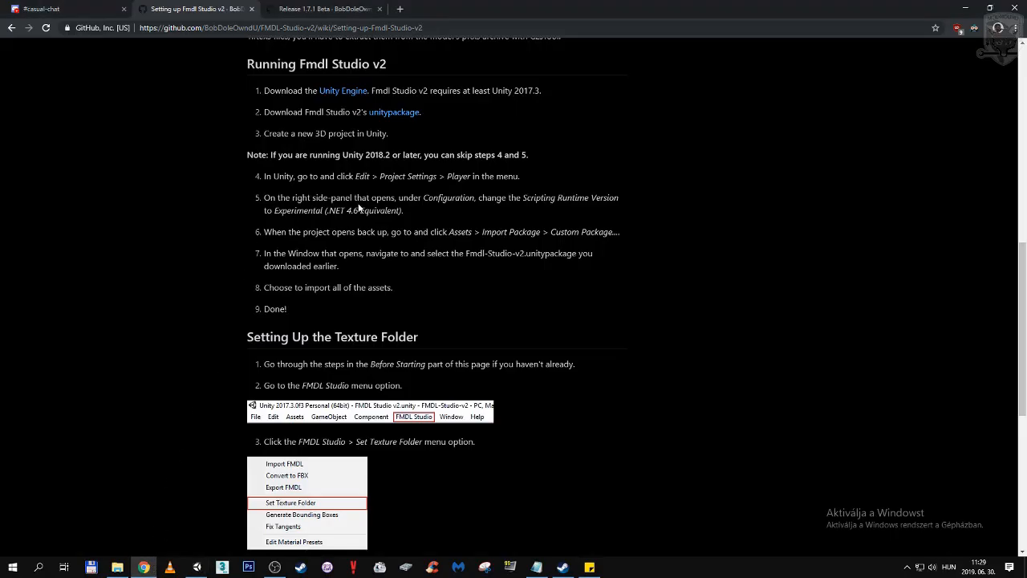
key("alt+Tab")
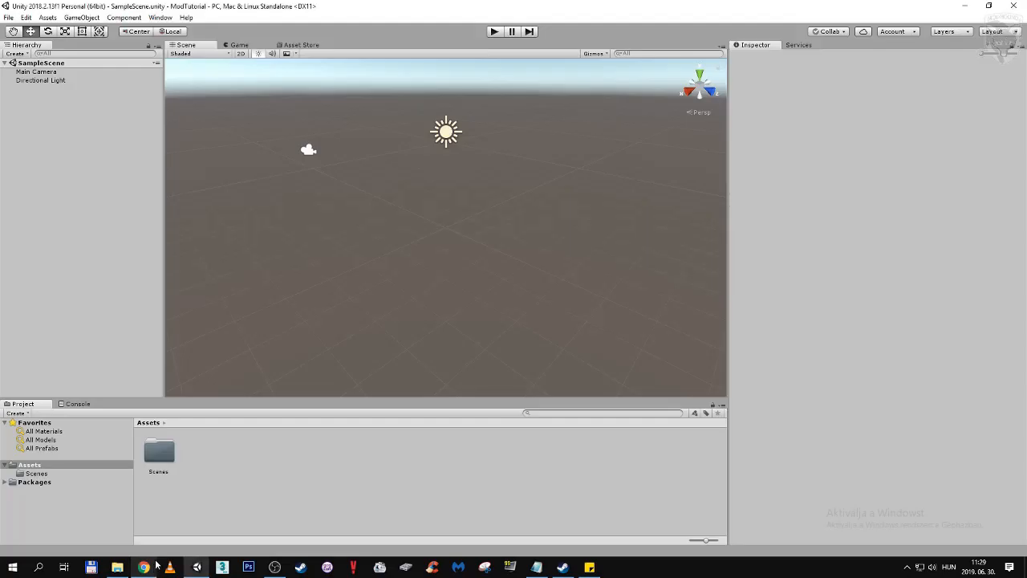
left_click(26, 17)
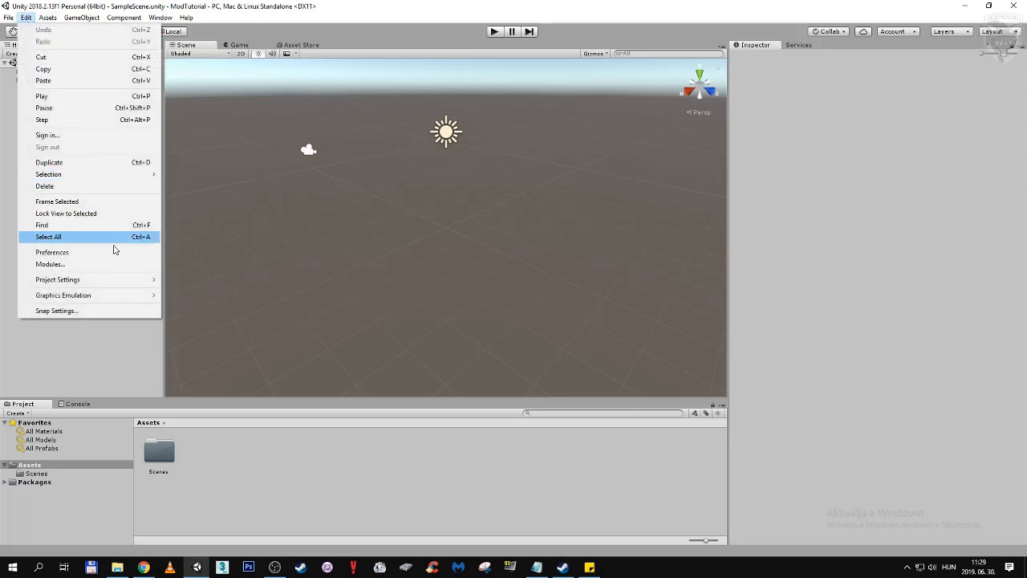
mouse_move(137, 279)
left_click(207, 328)
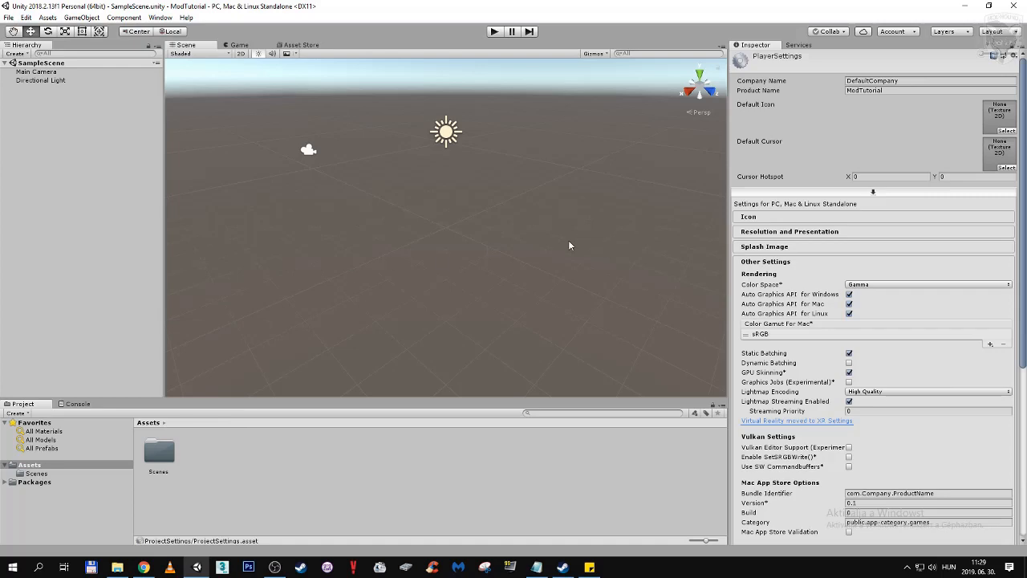
Recheck the wiki's runtime instruction, set Unity's Scripting Runtime Version to .NET 4.x Equivalent and restart the editor
left_click(143, 568)
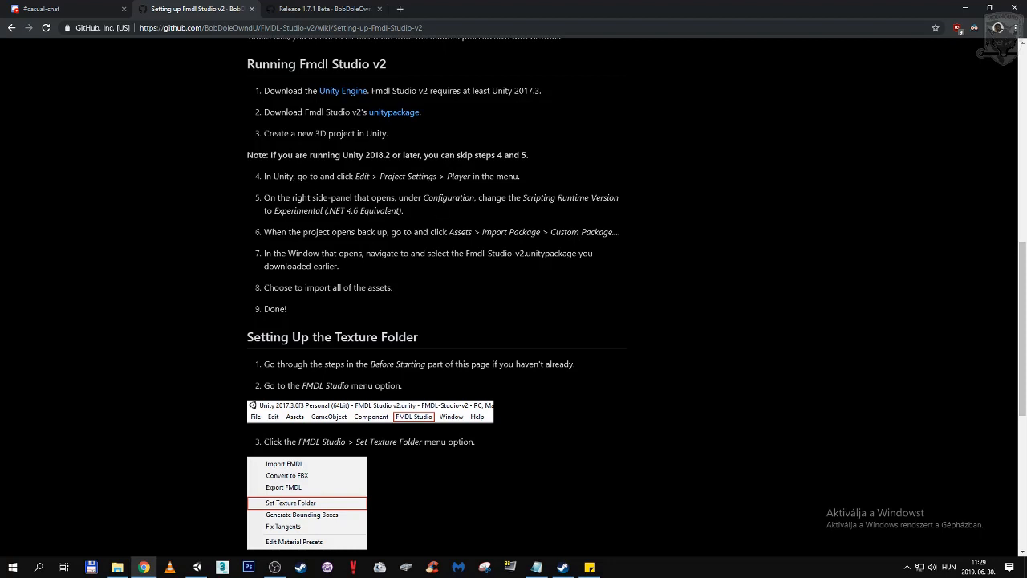
left_click(143, 567)
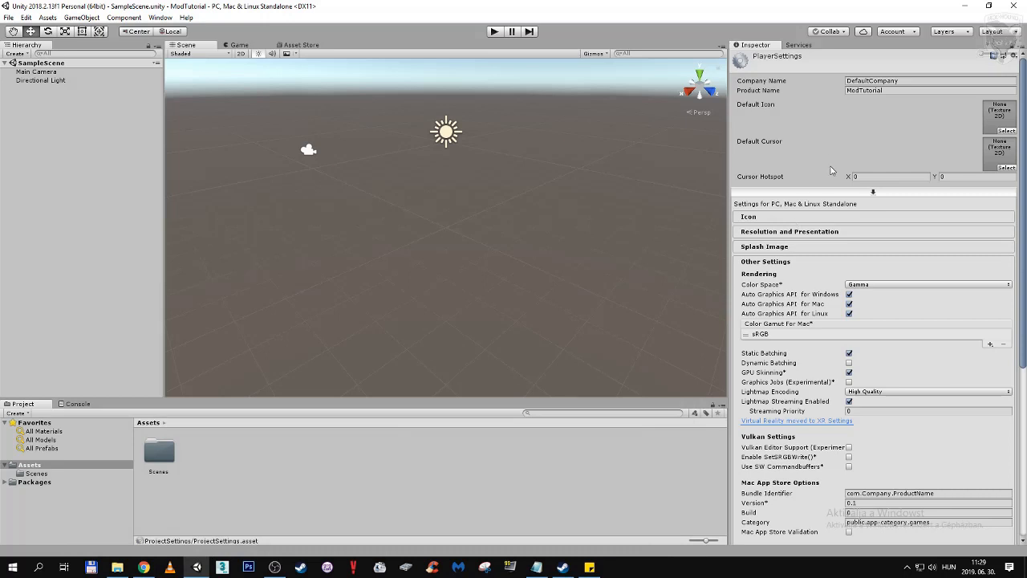
scroll(826, 175, "down", 5)
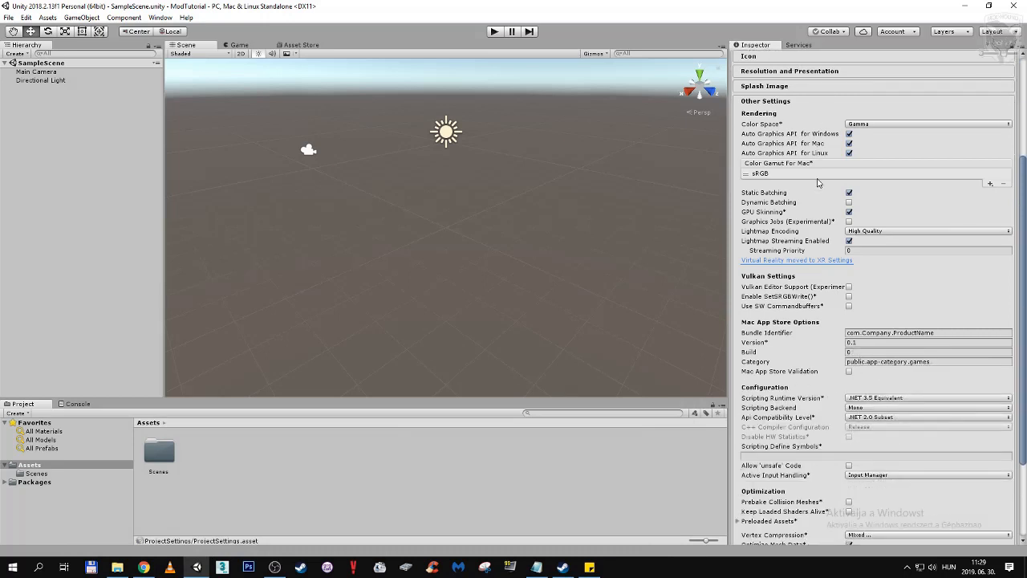
scroll(821, 240, "down", 3)
left_click(875, 303)
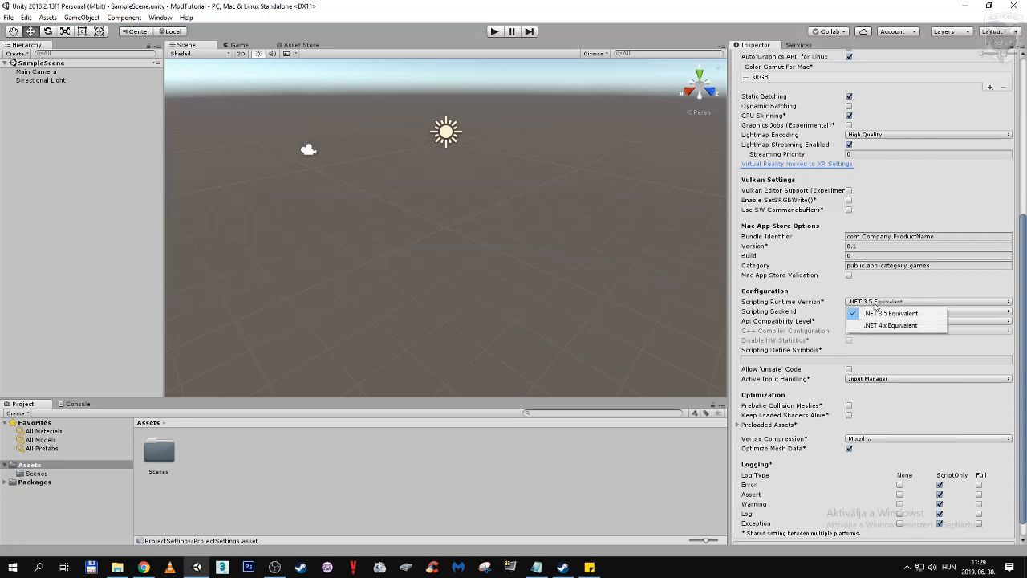
left_click(881, 325)
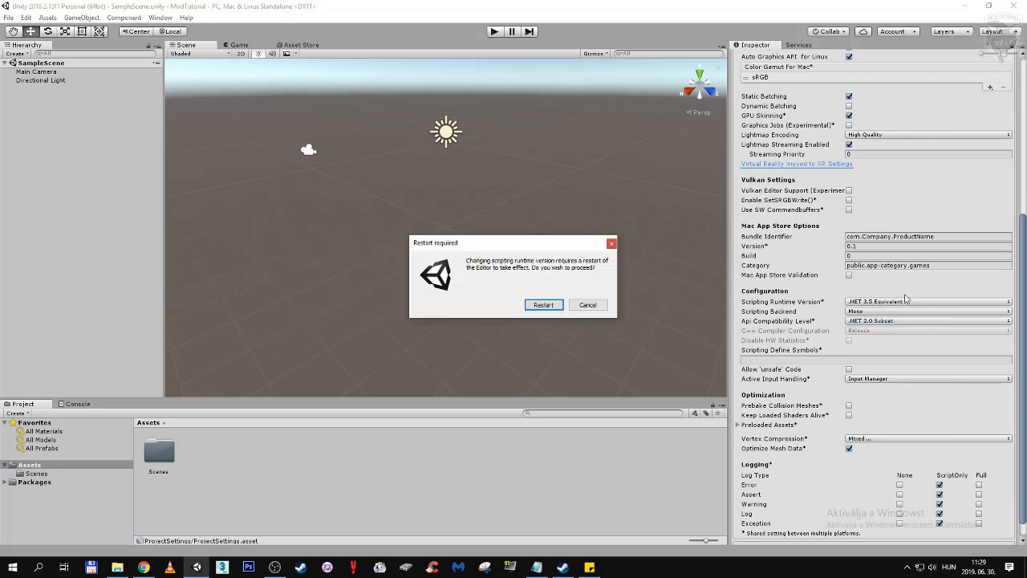
left_click(543, 306)
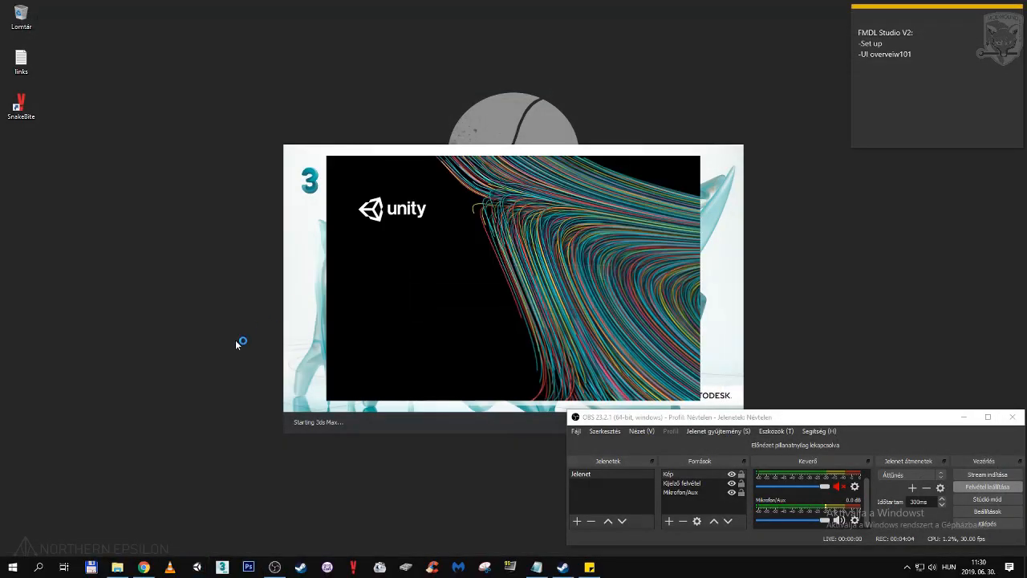
Check the wiki's custom package instructions in the browser and the FMDL-Studio-v2 (2) package in the Mods folder, ending in Unity
left_click(143, 566)
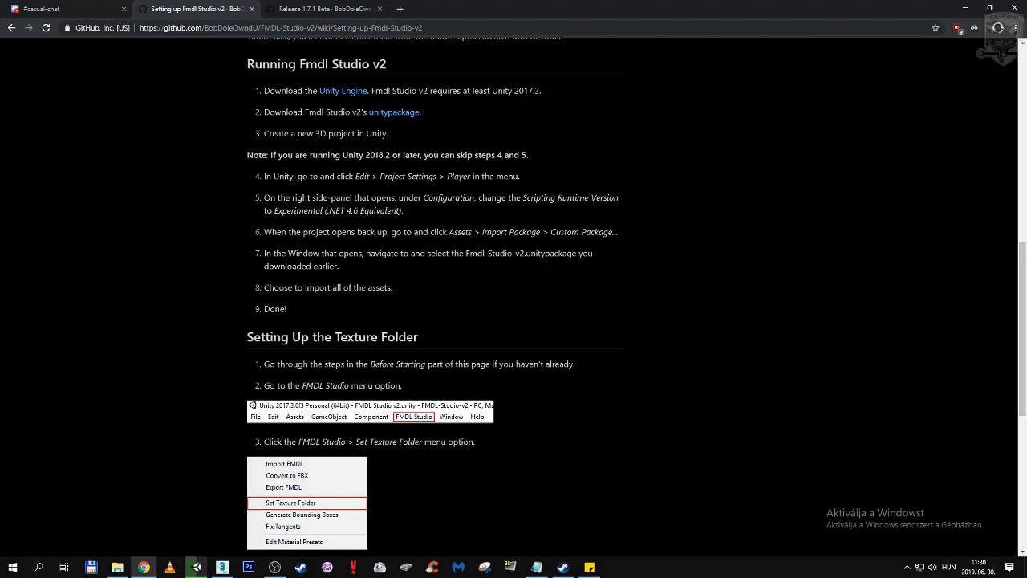
left_click(119, 567)
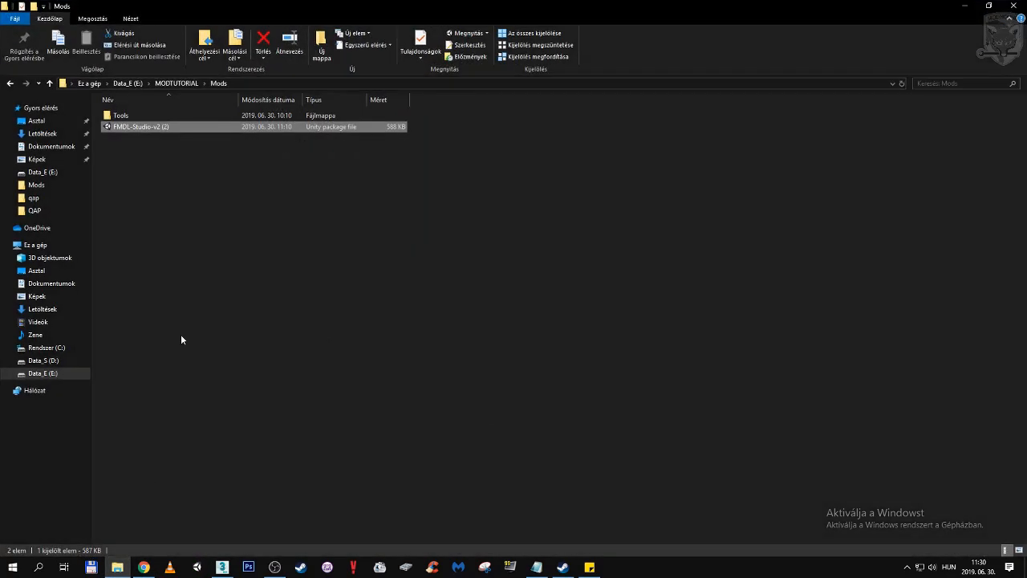
left_click(119, 568)
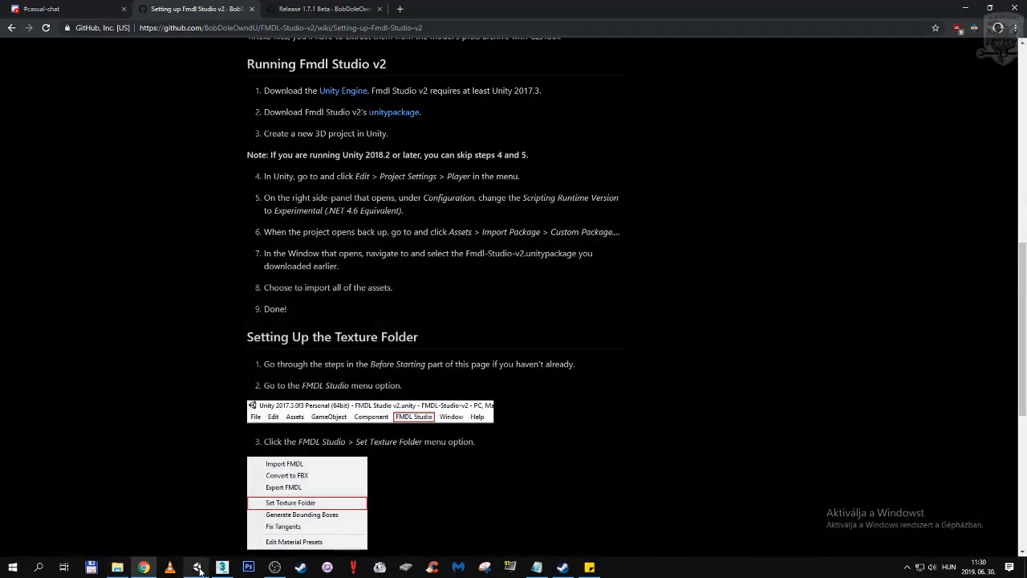
mouse_move(197, 565)
left_click(200, 539)
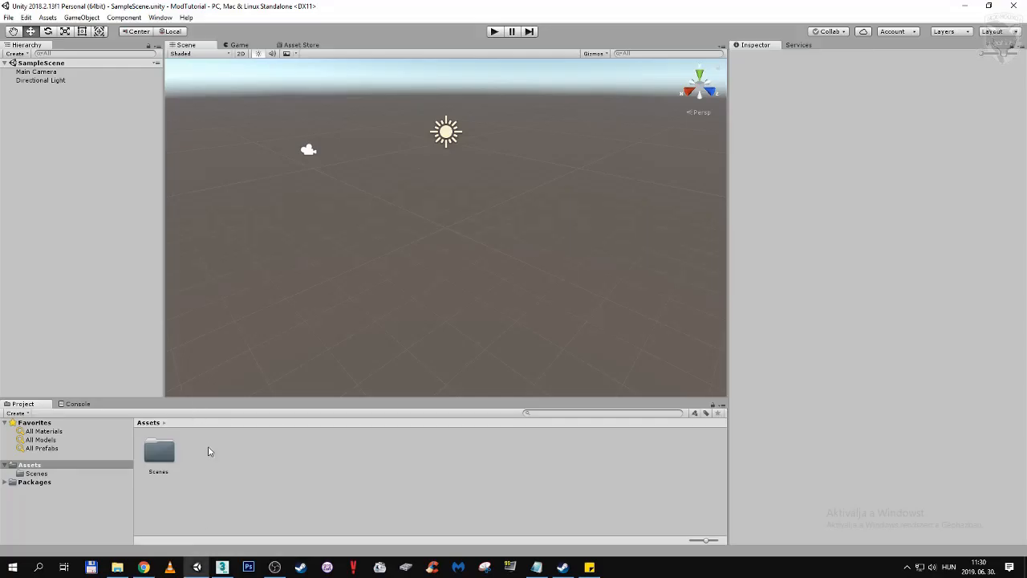
Close the untitled 3ds Max session running in the background
mouse_move(222, 568)
left_click(231, 517)
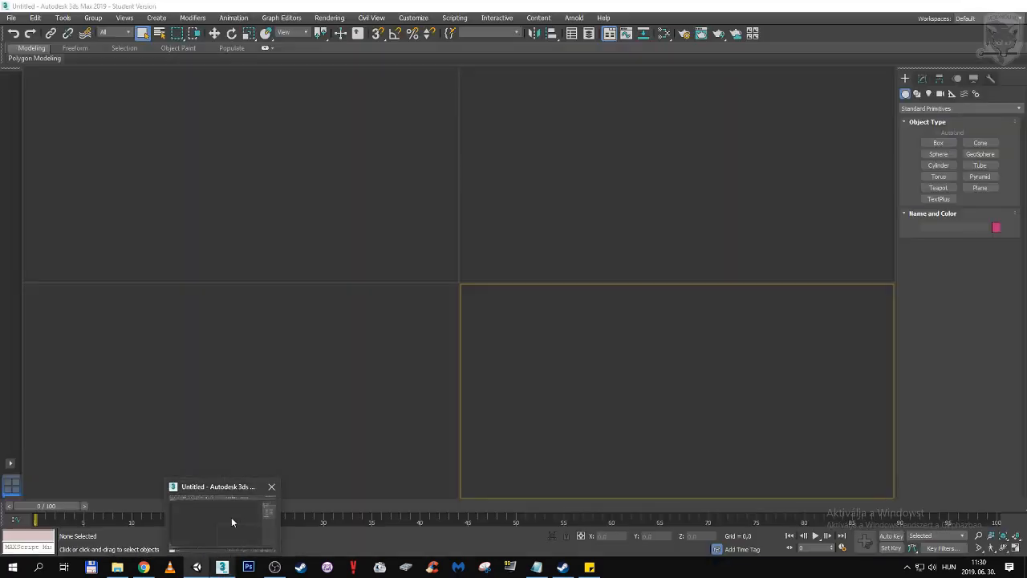
left_click(271, 489)
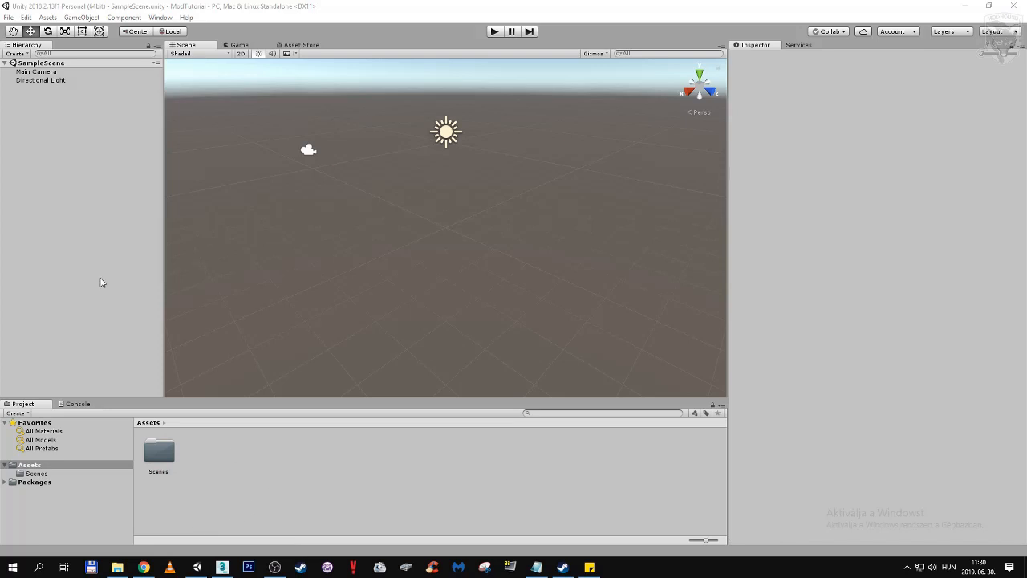
Open the custom package FMDL-Studio-v2 (2) from E:\MODTUTORIAL\Mods for import into the Unity project
left_click(47, 17)
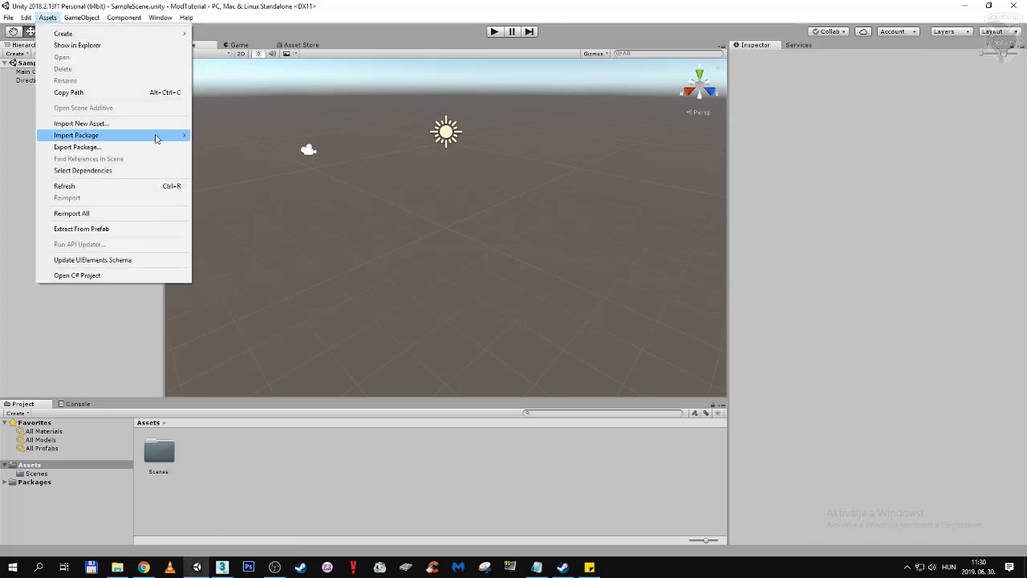
mouse_move(156, 138)
left_click(234, 135)
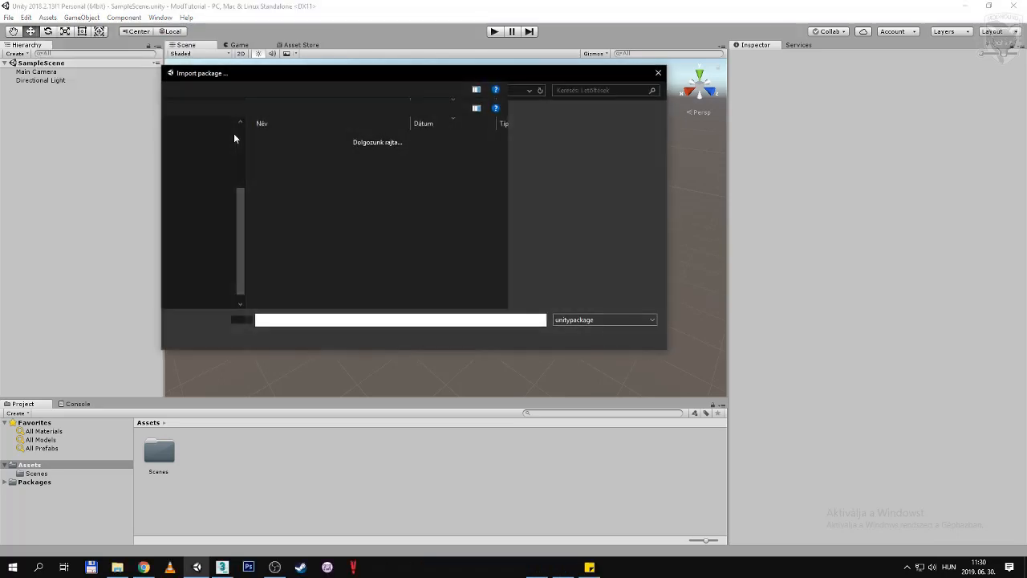
left_click(203, 286)
double_click(290, 181)
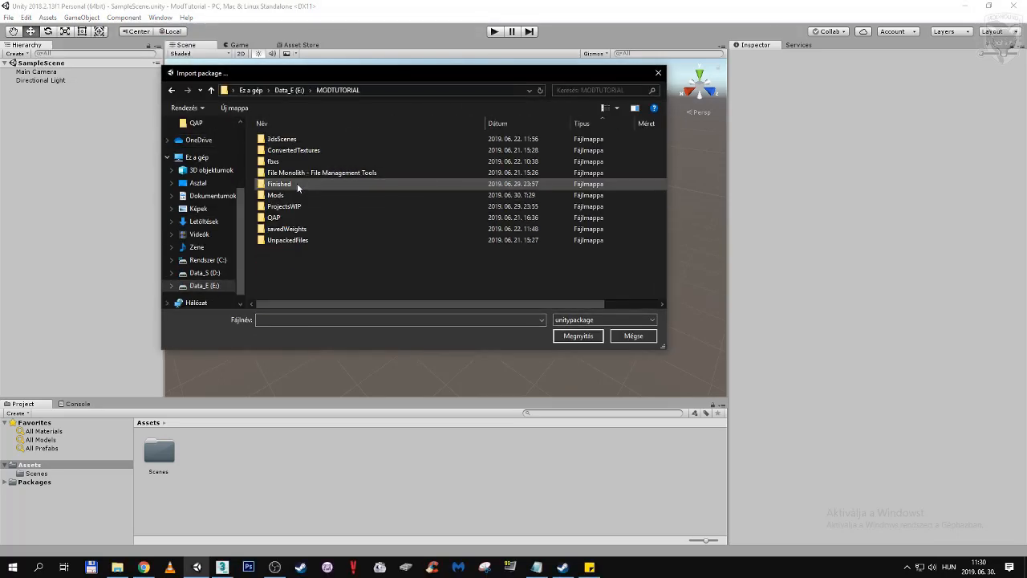
double_click(290, 194)
left_click(289, 151)
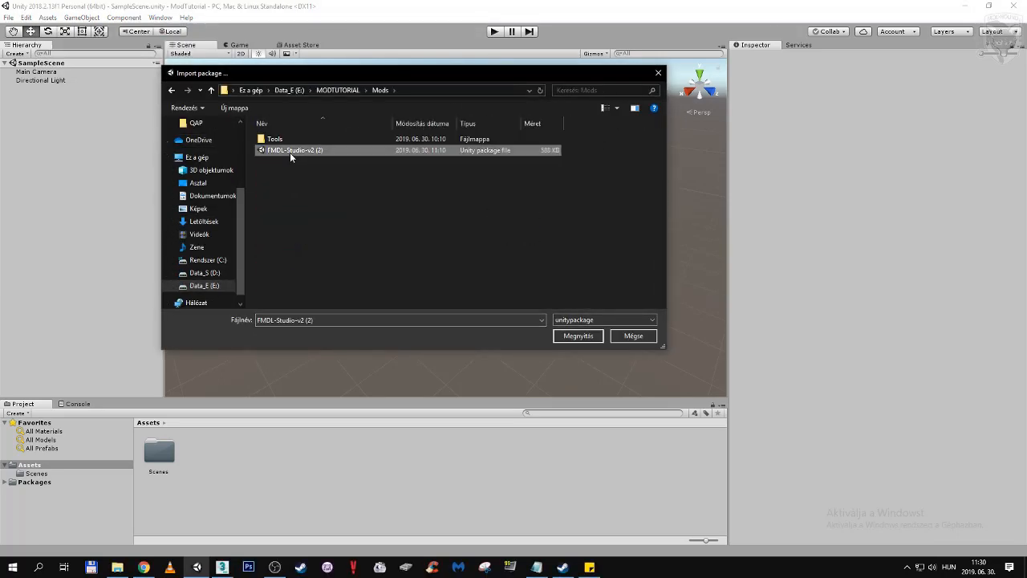
left_click(560, 338)
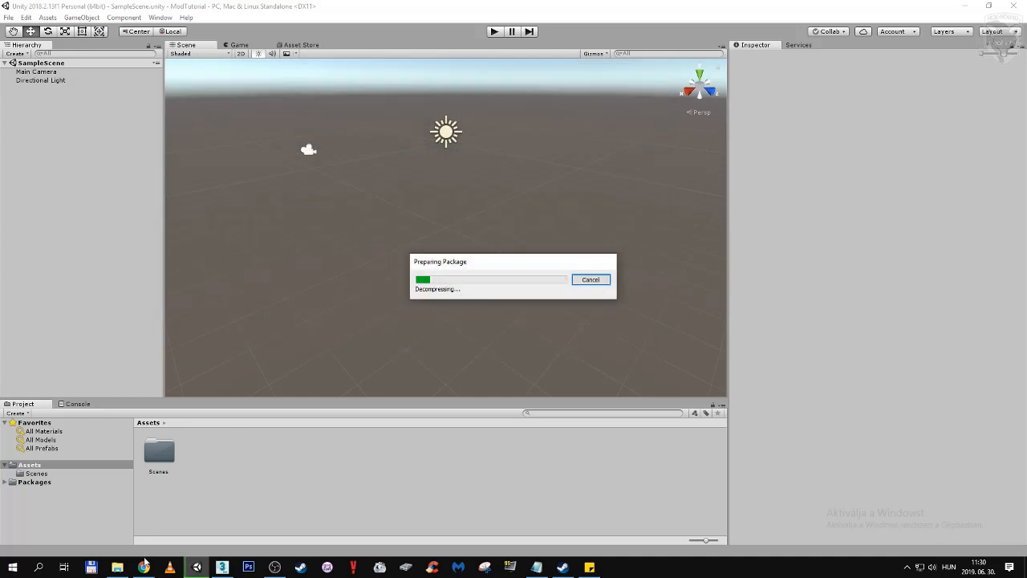
Switch to the browser and read the wiki's package import steps and the Setting Up the Texture Folder section
left_click(144, 566)
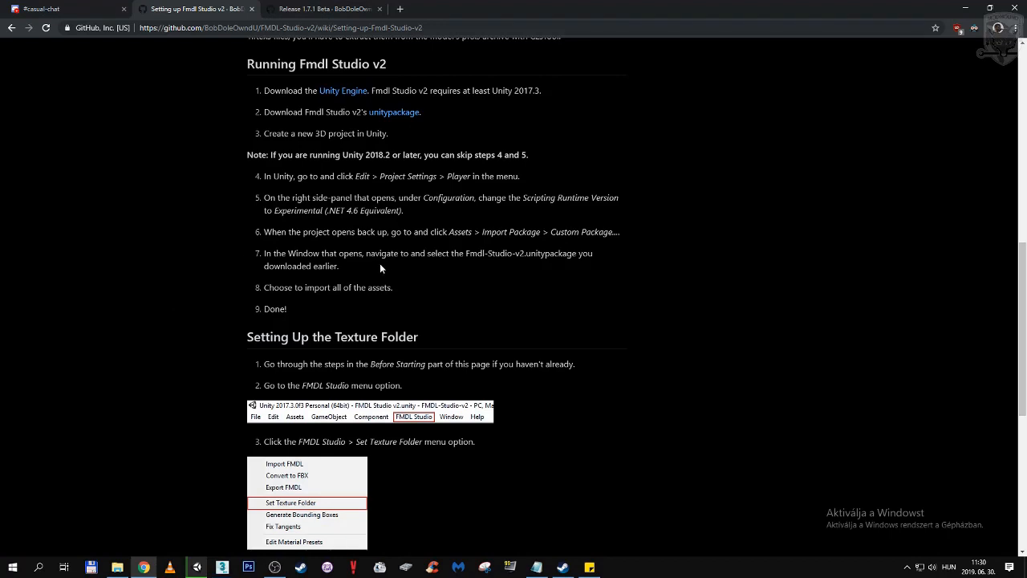
scroll(373, 267, "down", 1)
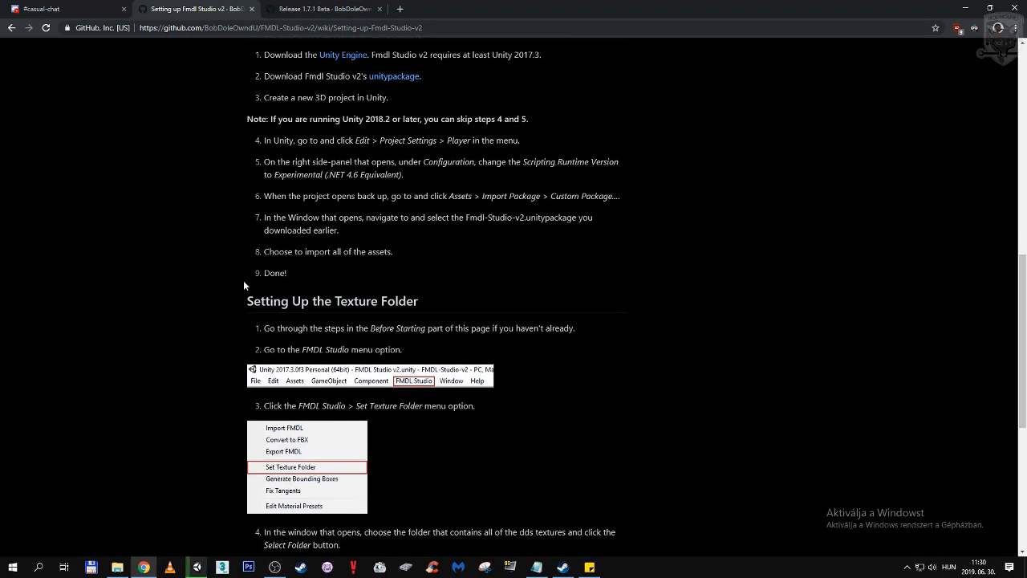
scroll(229, 281, "down", 2)
scroll(203, 251, "up", 5)
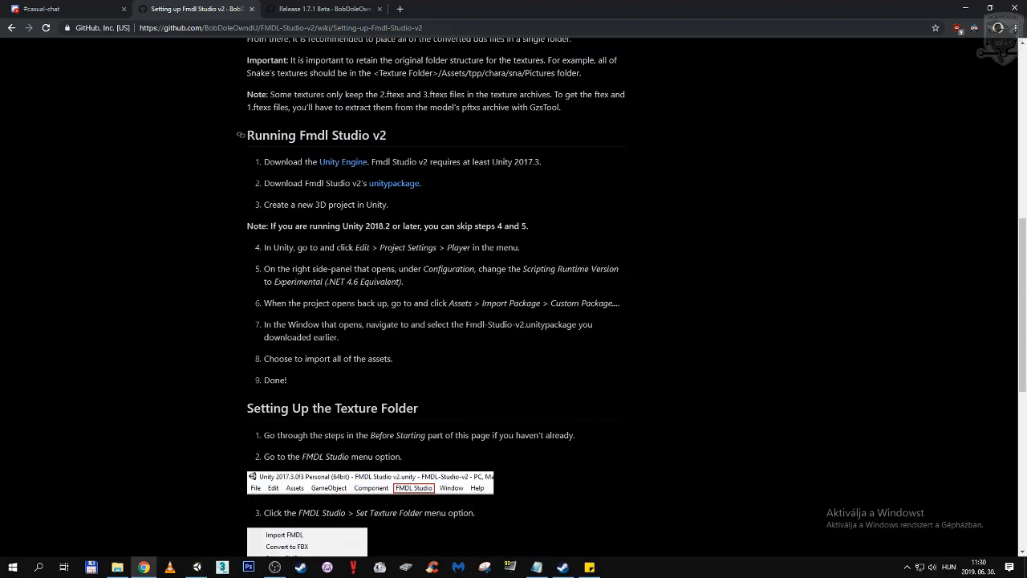
scroll(178, 259, "down", 4)
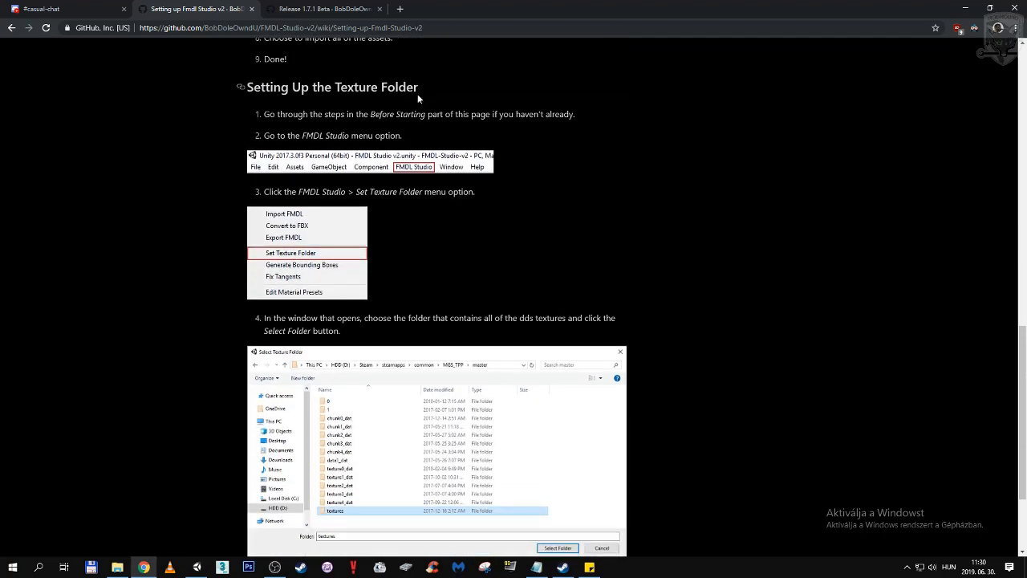
scroll(171, 188, "down", 1)
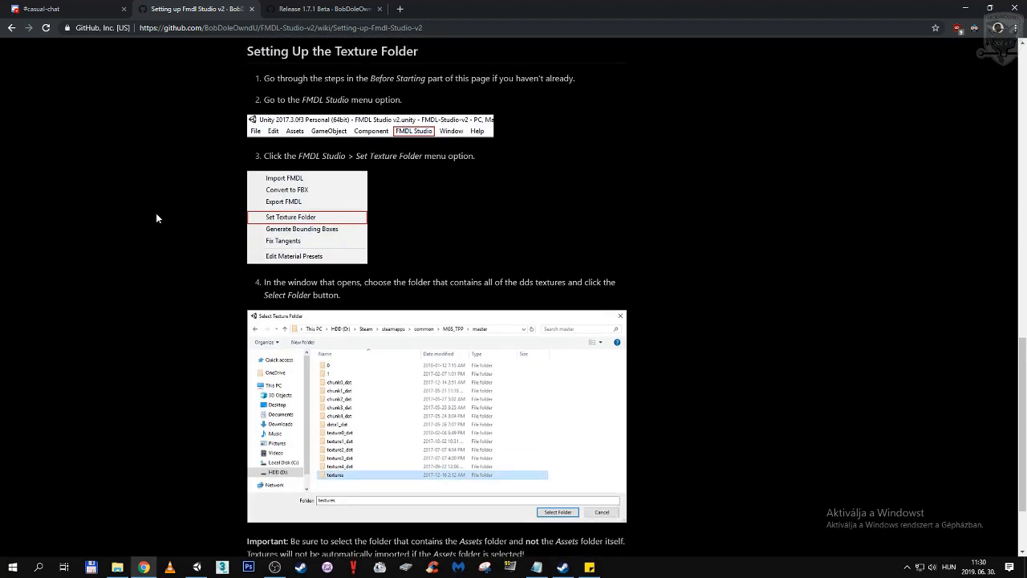
Switch back to Unity and import all assets of the FMDL-Studio-v2 (2) package
left_click(145, 570)
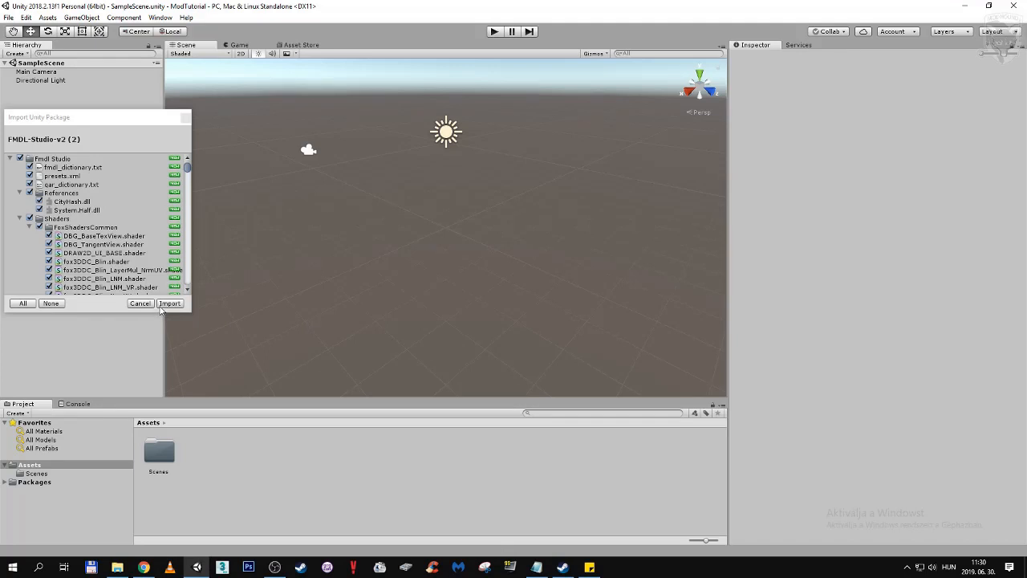
left_click(23, 306)
left_click(174, 305)
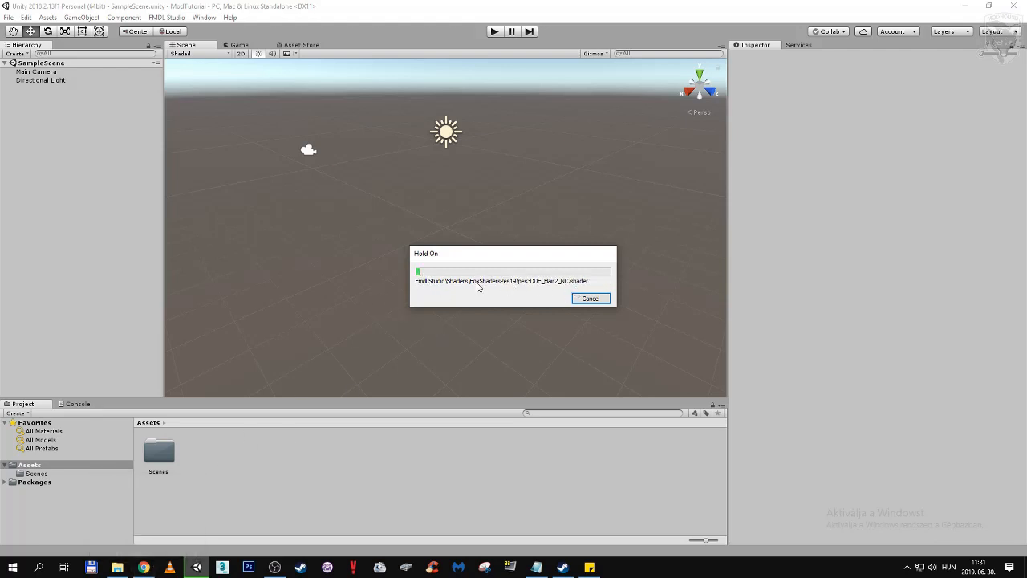
Review the wiki setup page in the browser, including its final texture folder note, page list and running instructions, during the import
left_click(143, 567)
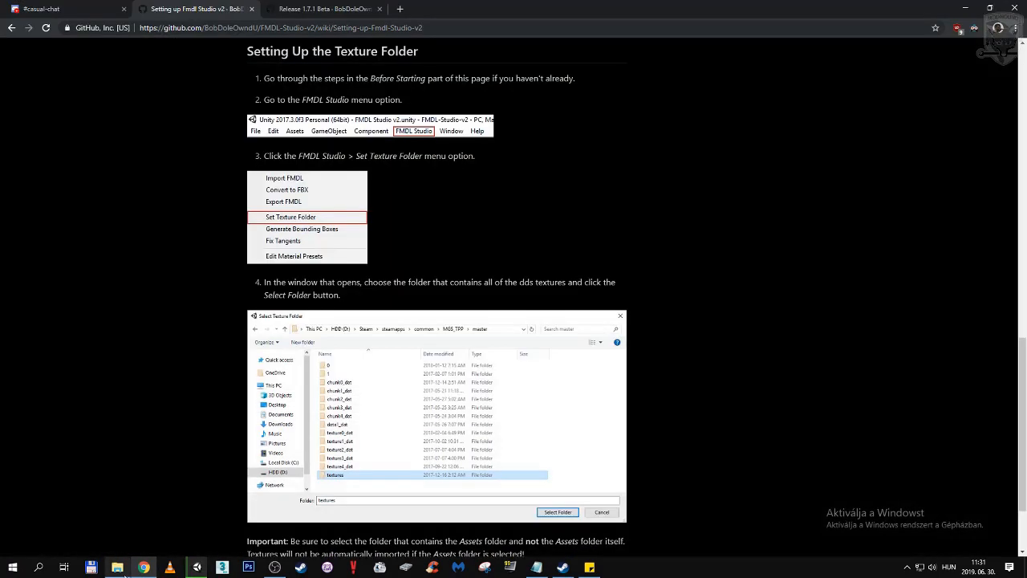
scroll(158, 227, "down", 3)
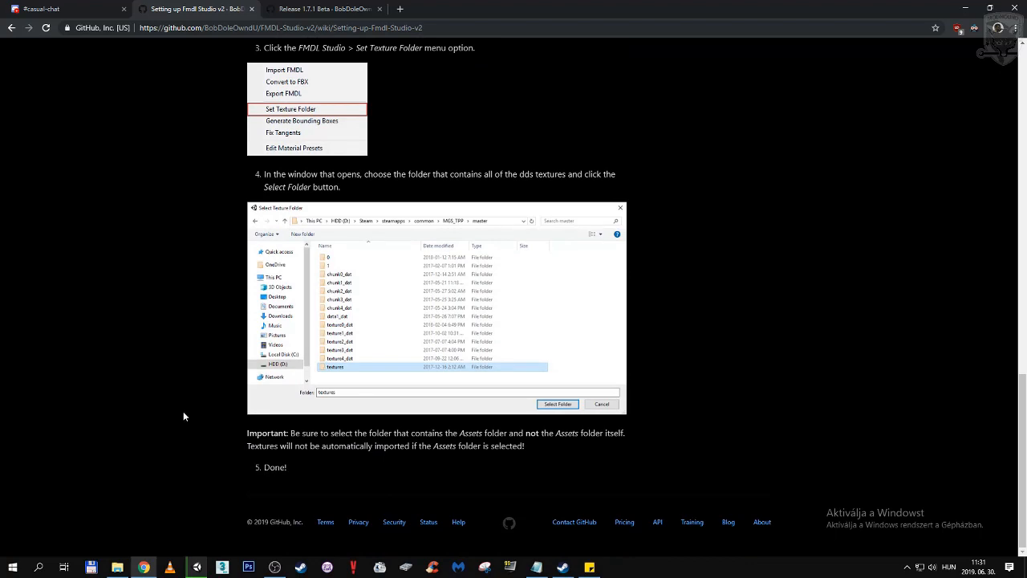
scroll(183, 416, "up", 15)
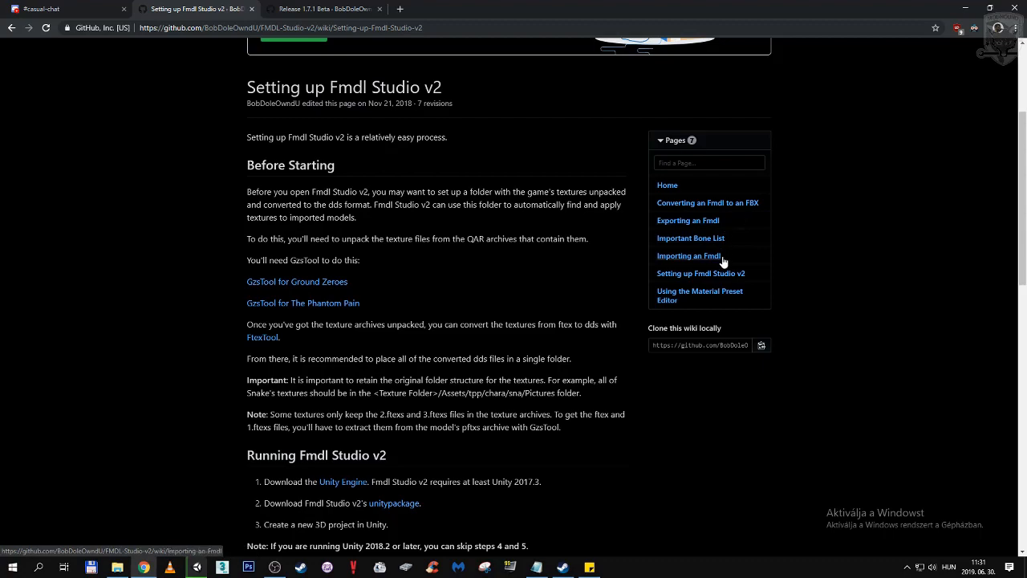
scroll(158, 353, "down", 3)
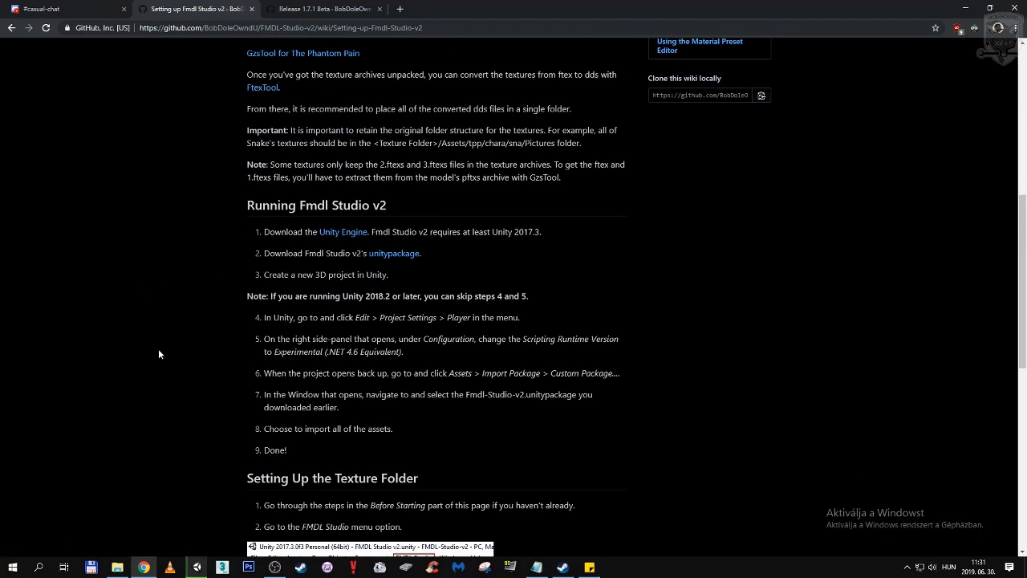
scroll(158, 349, "down", 5)
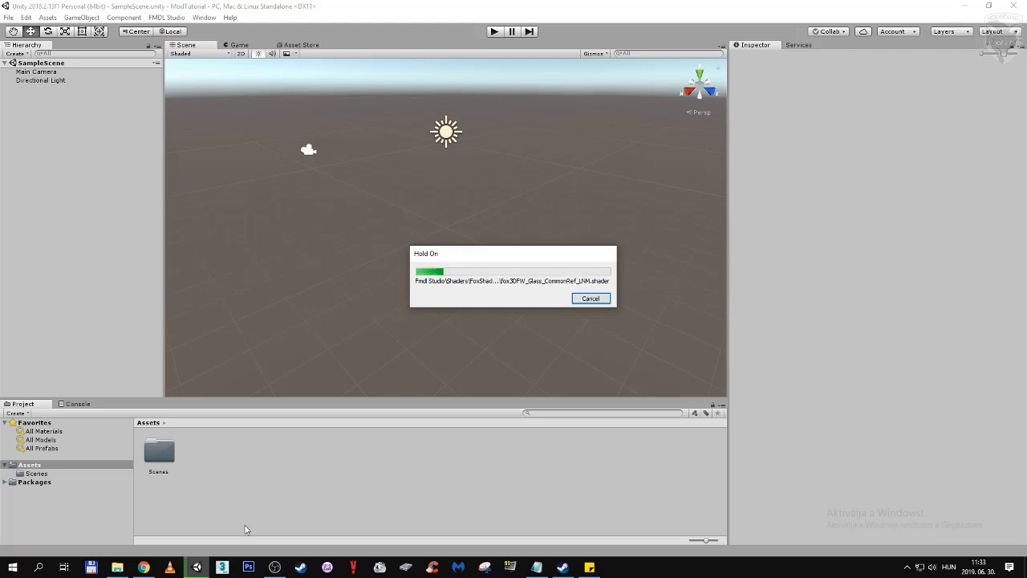
left_click(274, 567)
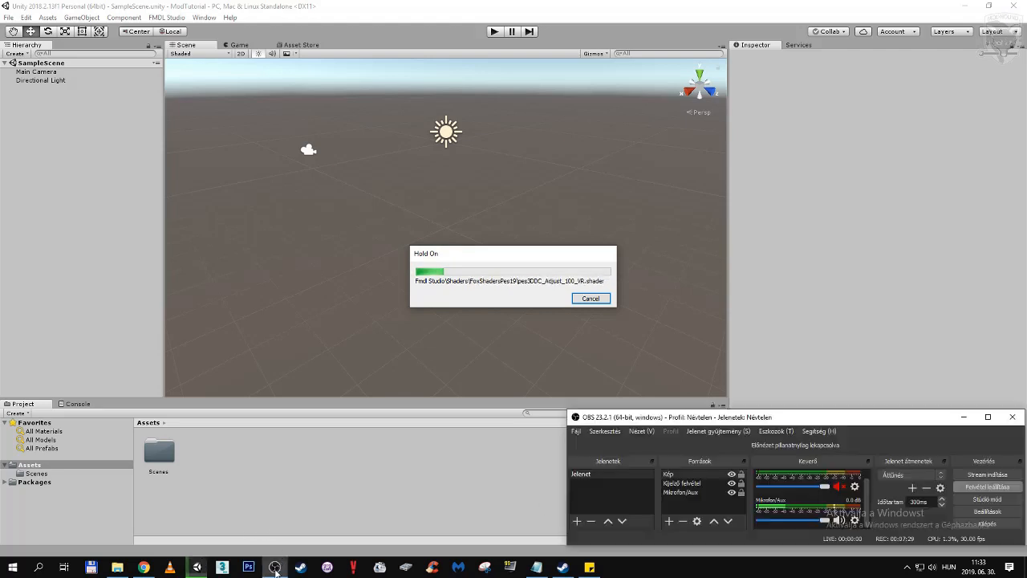
left_click(838, 520)
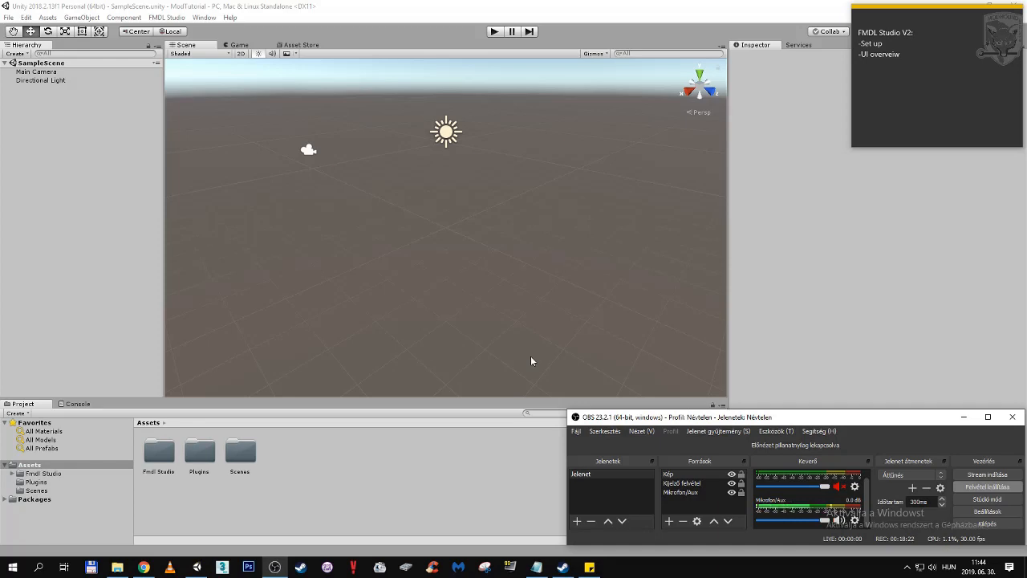
left_click(451, 467)
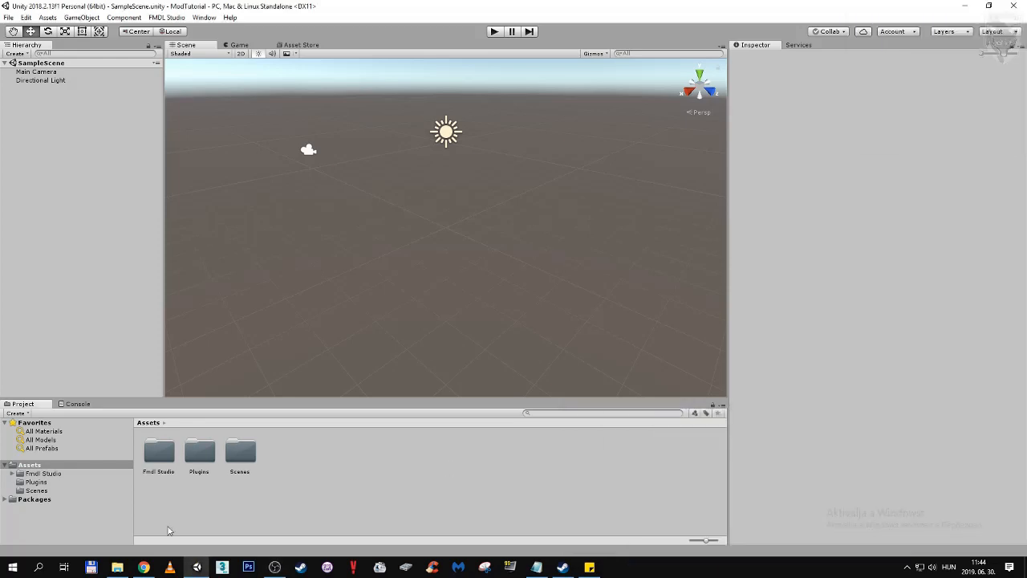
Reread the wiki's texture folder instructions in the browser, including which folder to select, and return to Unity
left_click(144, 567)
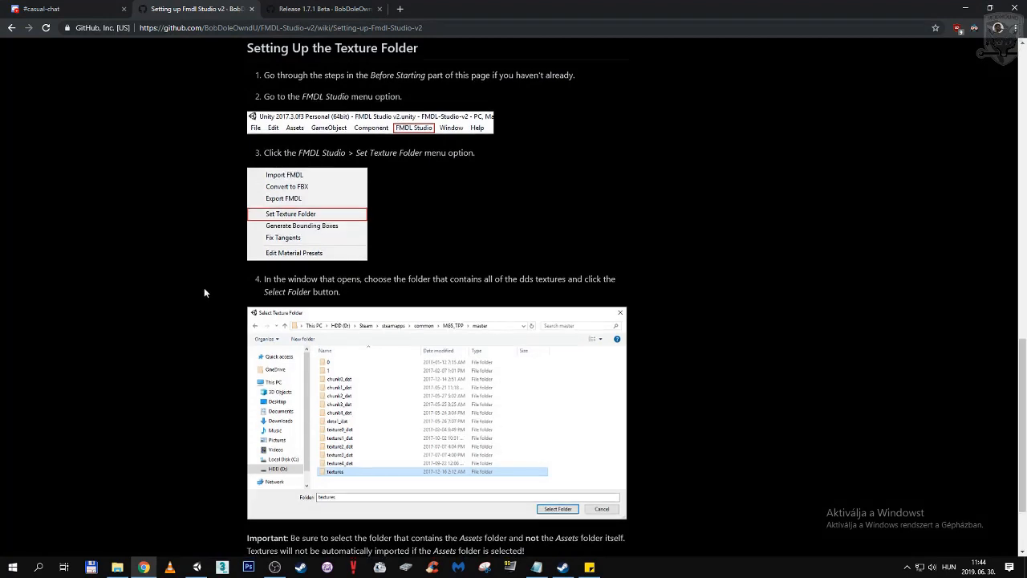
scroll(204, 288, "down", 2)
scroll(203, 312, "up", 2)
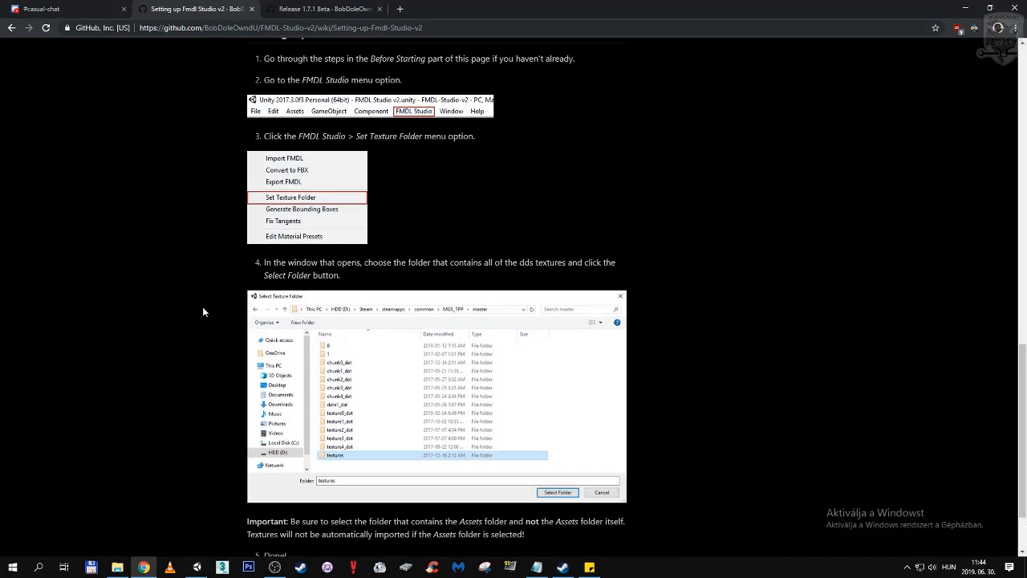
left_click(145, 567)
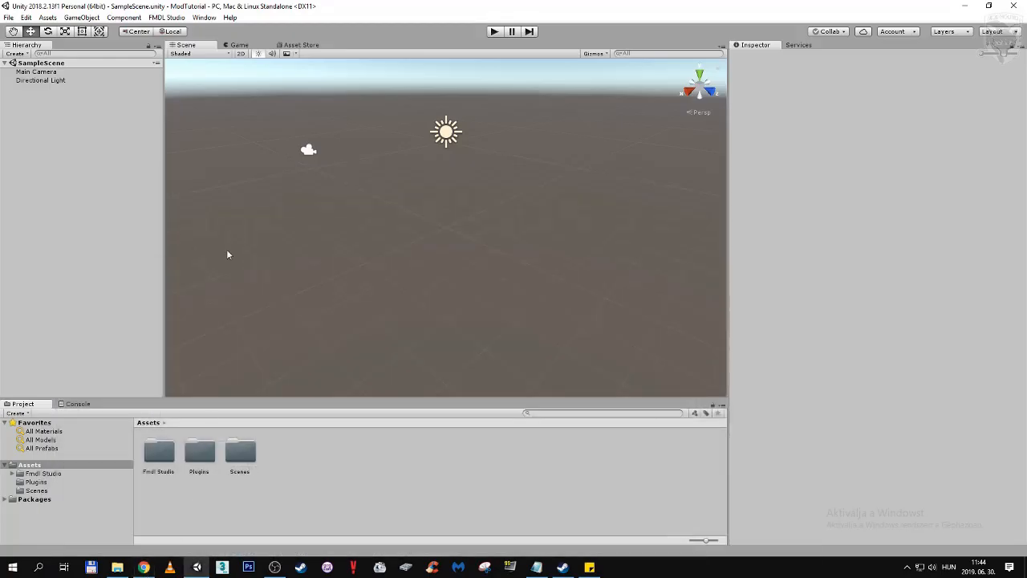
Set the FMDL Studio texture folder to E:\MODTUTORIAL\ConvertedTextures
left_click(166, 17)
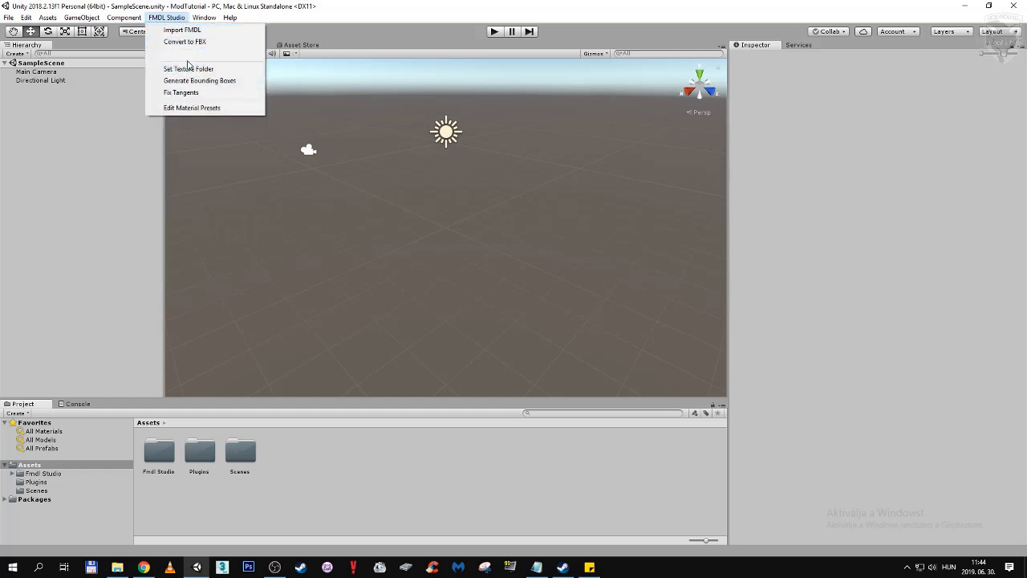
left_click(188, 69)
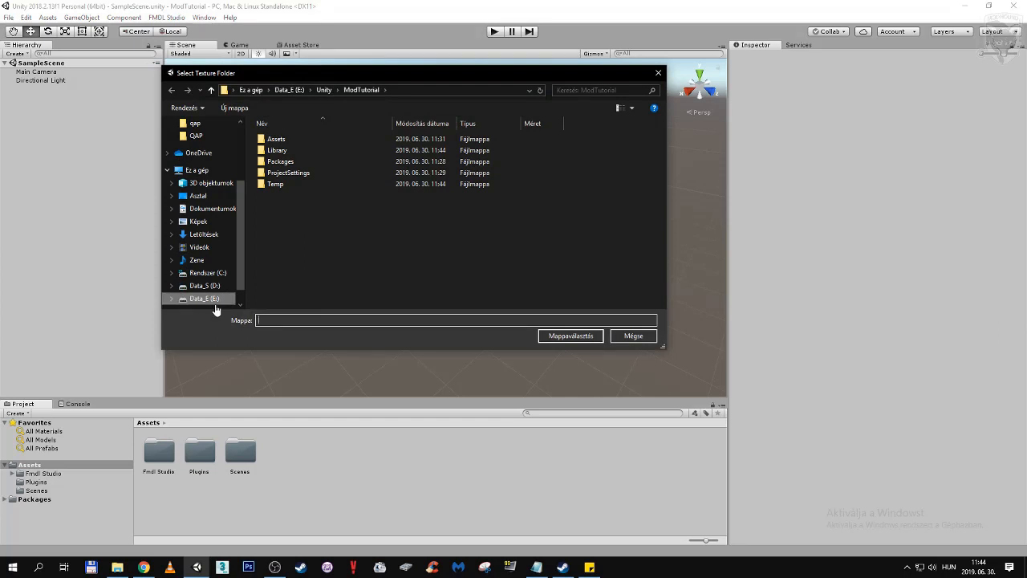
left_click(204, 298)
double_click(310, 183)
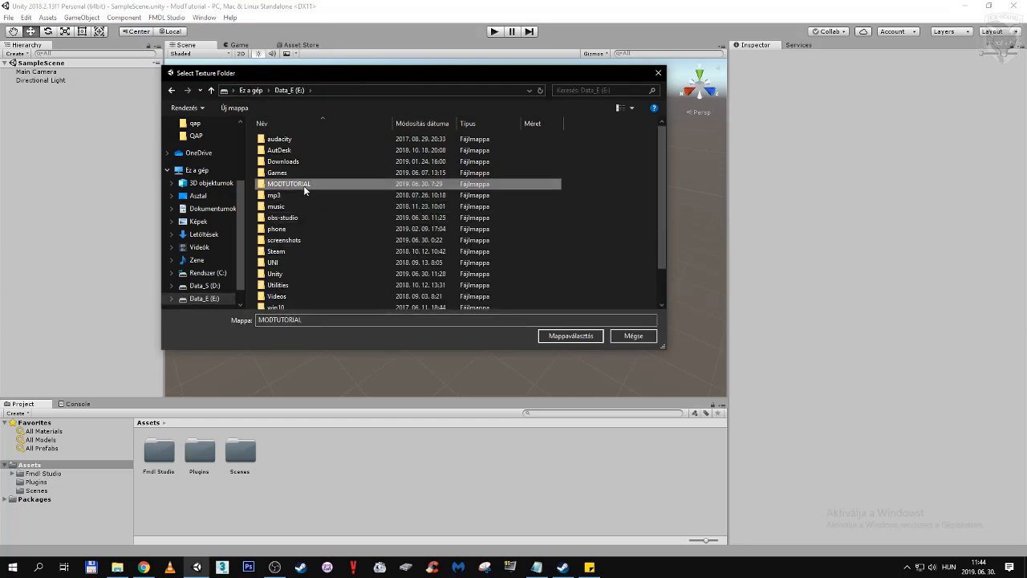
double_click(311, 152)
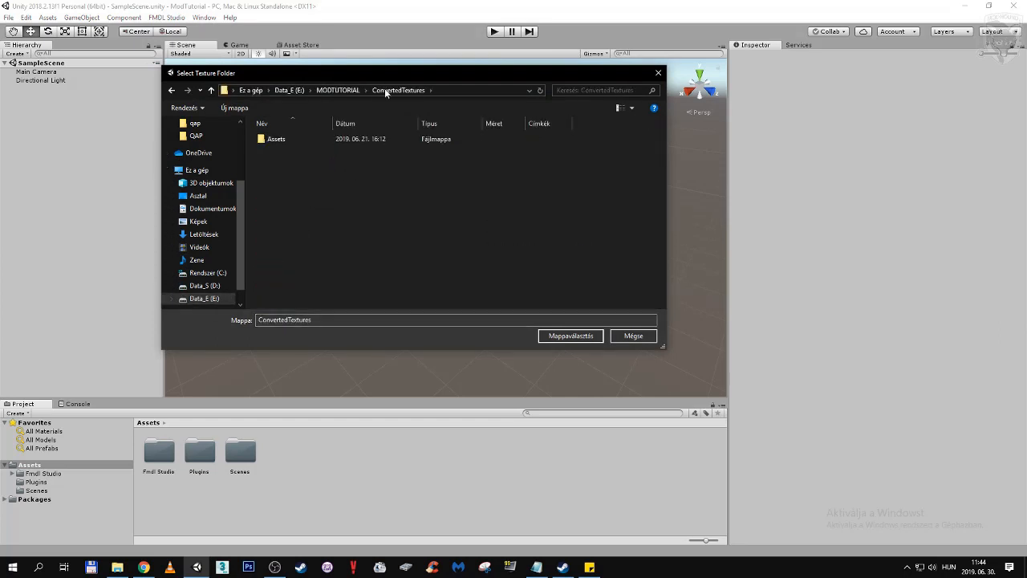
left_click(353, 89)
left_click(312, 150)
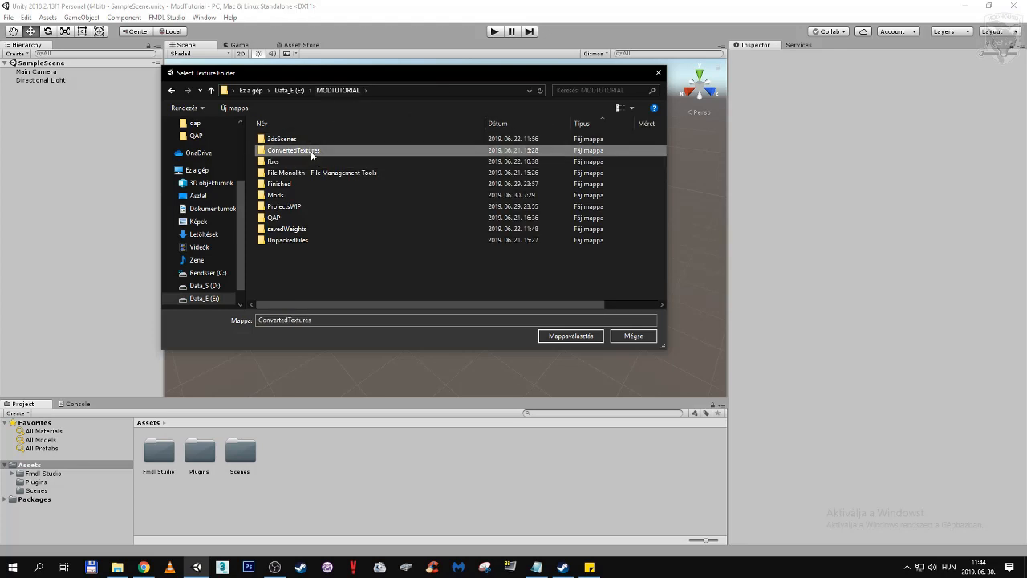
double_click(318, 151)
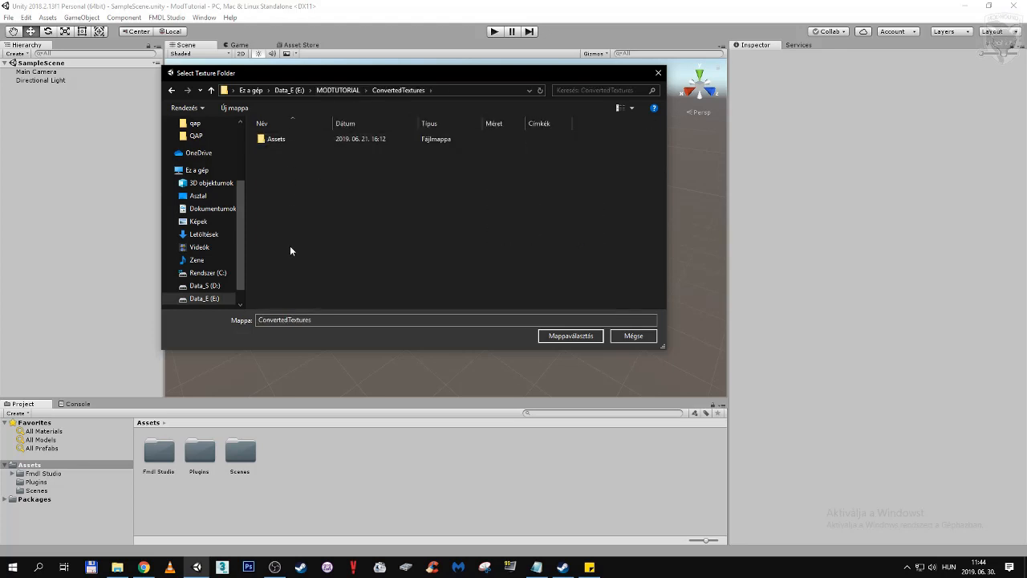
left_click(583, 336)
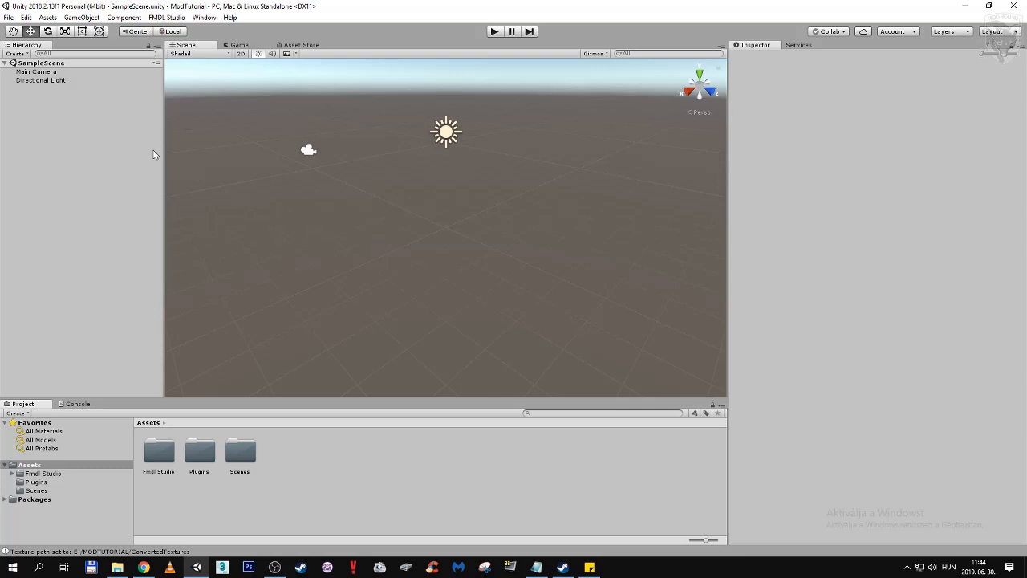
Start an FMDL import and browse to E:\MODTUTORIAL\UnpackedFiles\Assets\tpp\chara
left_click(176, 18)
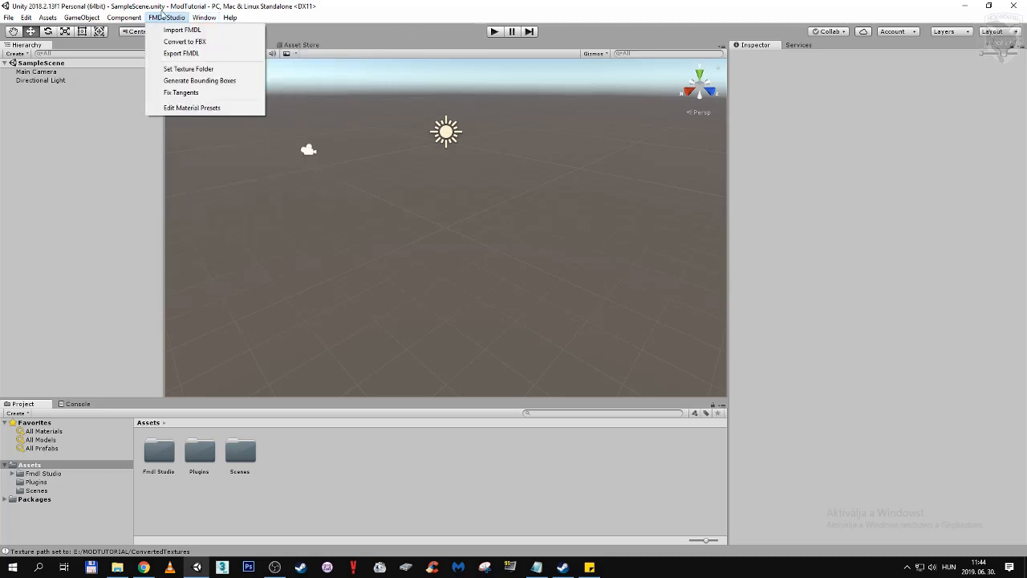
left_click(212, 33)
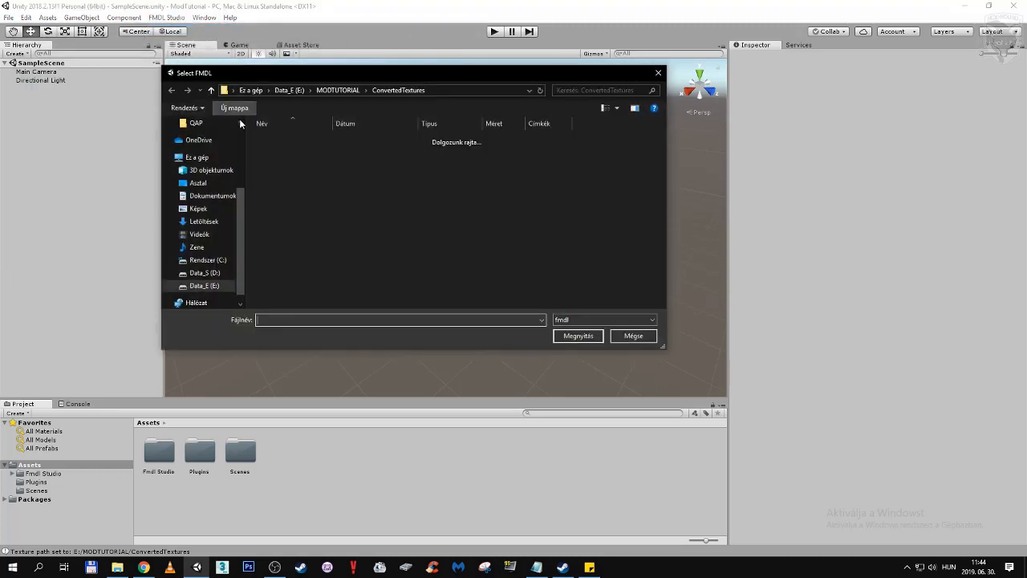
left_click(205, 286)
double_click(291, 183)
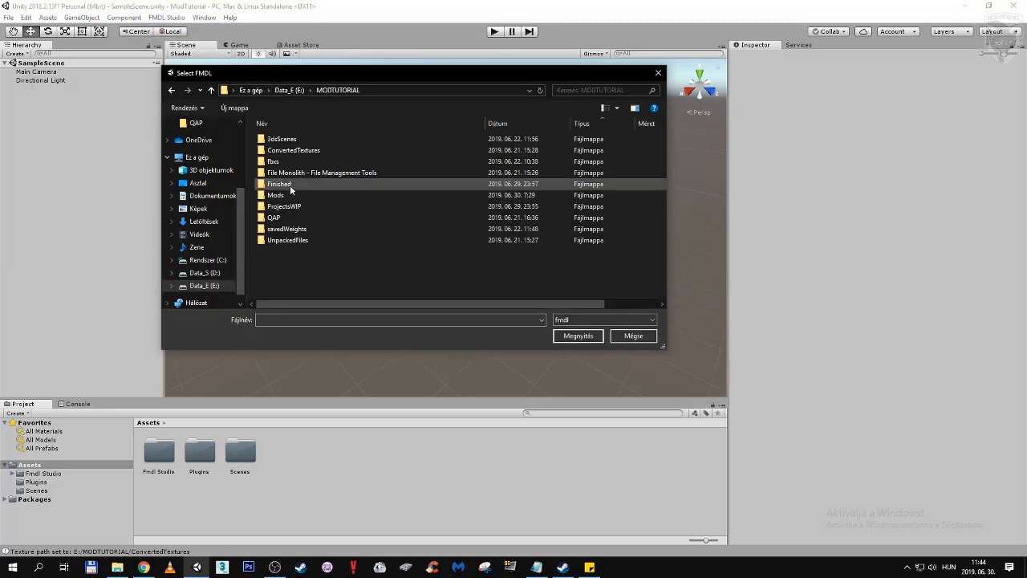
double_click(315, 239)
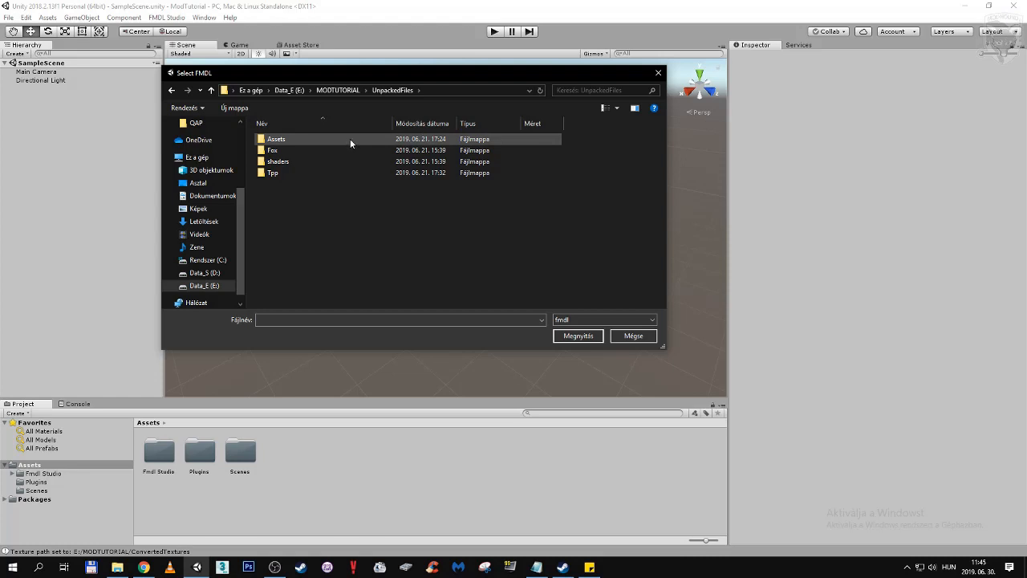
double_click(349, 138)
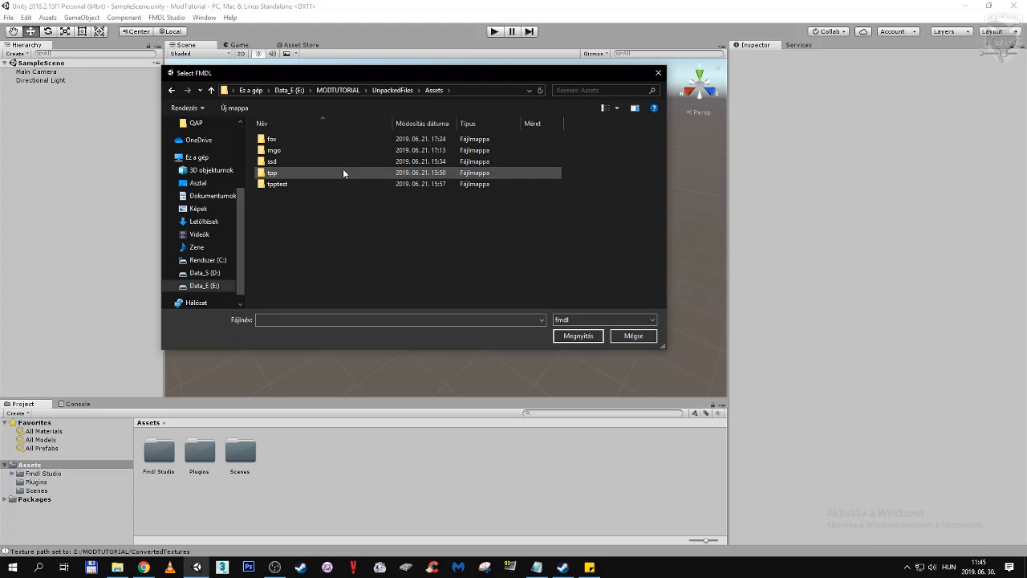
double_click(344, 172)
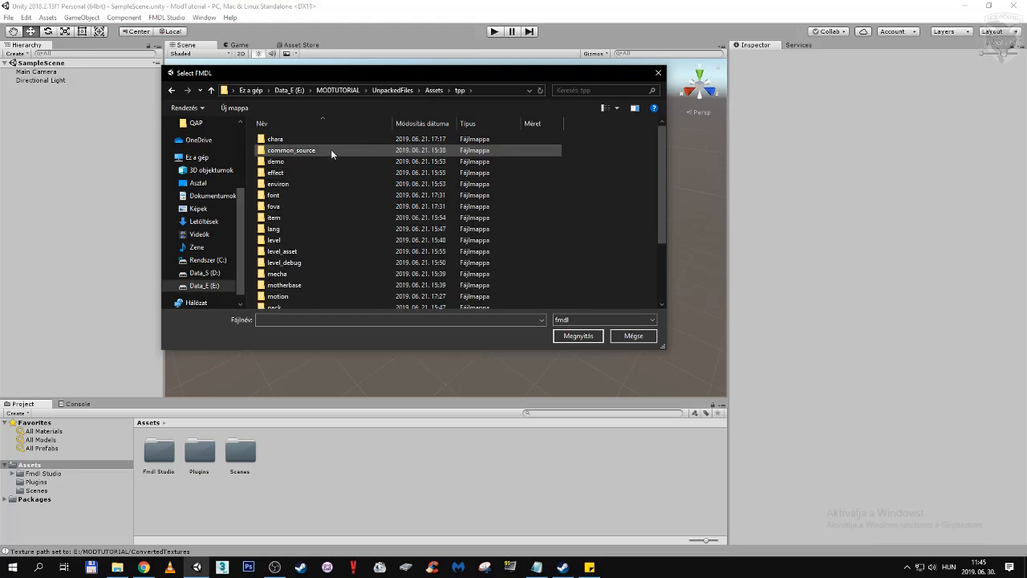
double_click(327, 142)
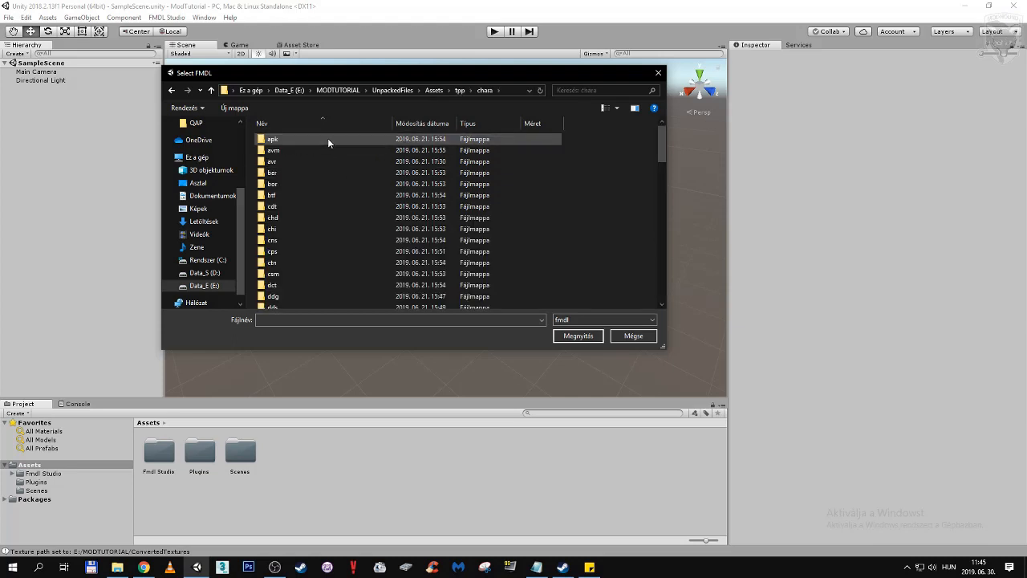
Import the kaz0_main0_def model from the kaz\Scenes folder
scroll(351, 209, "down", 2)
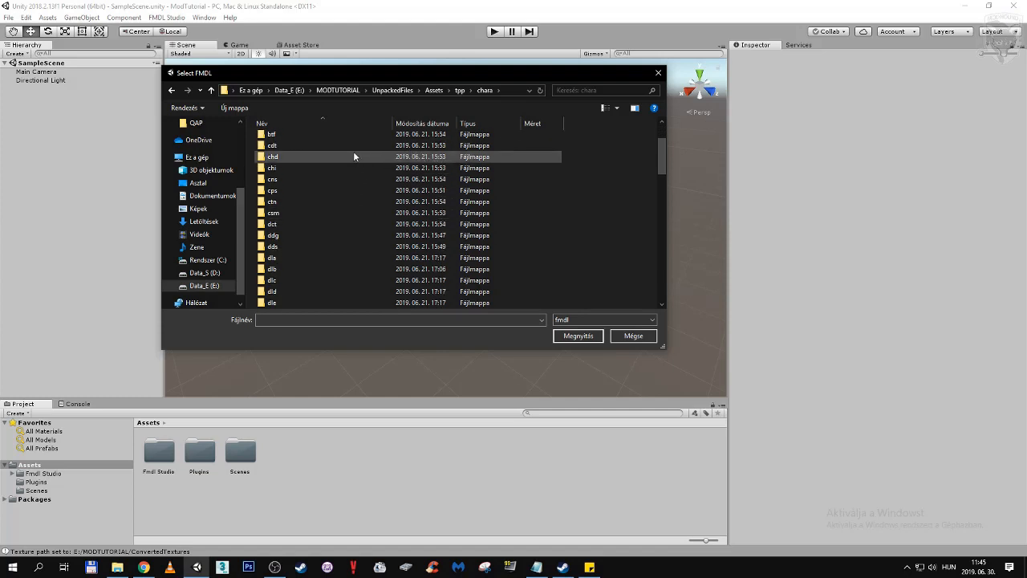
scroll(356, 185, "down", 6)
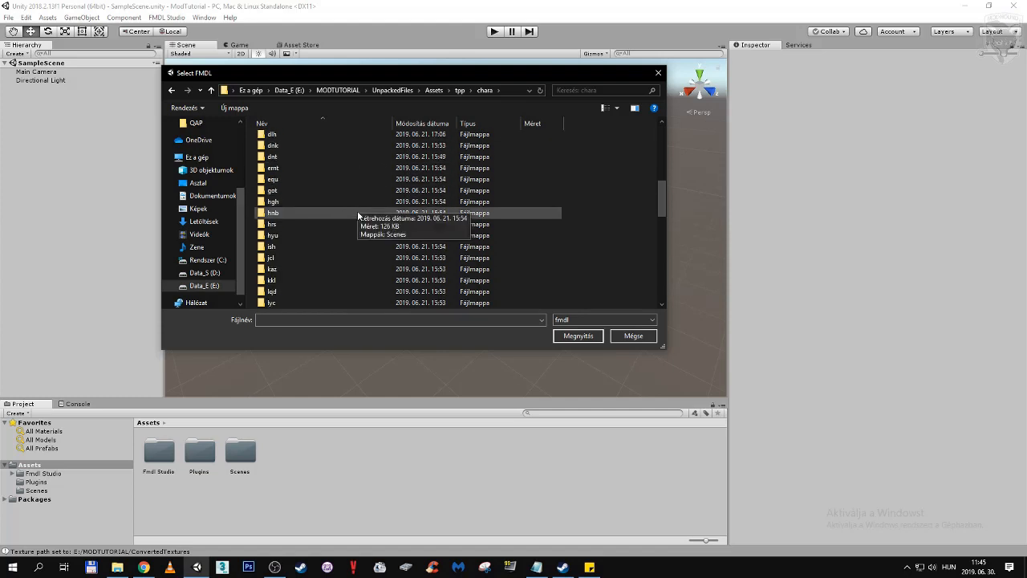
scroll(357, 217, "down", 5)
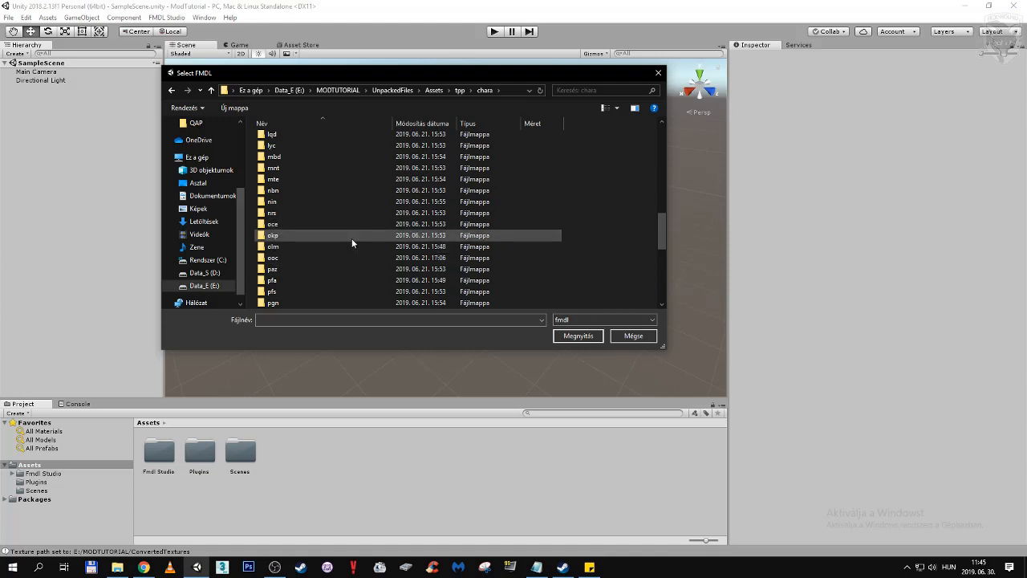
scroll(350, 225, "up", 3)
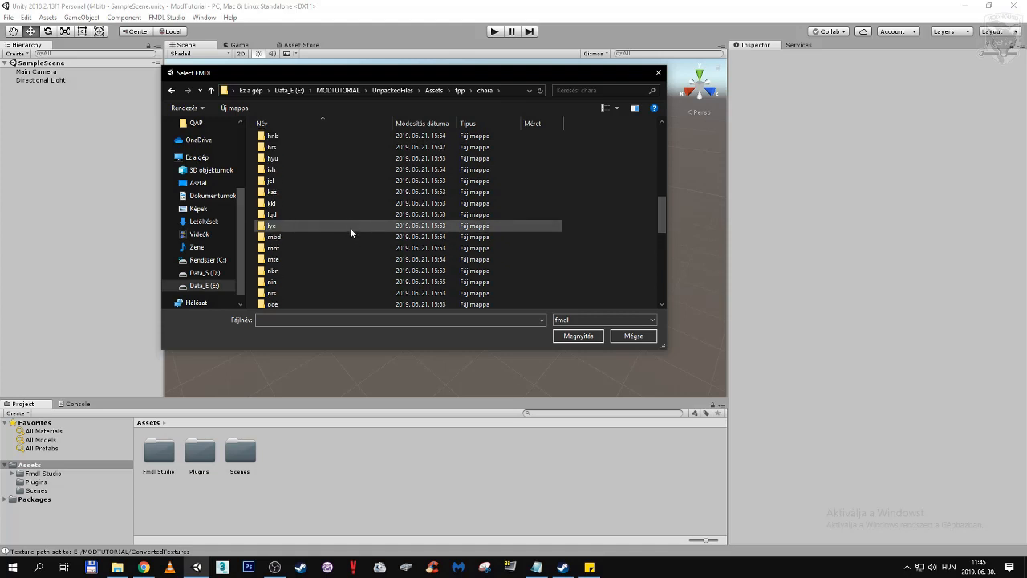
left_click(325, 193)
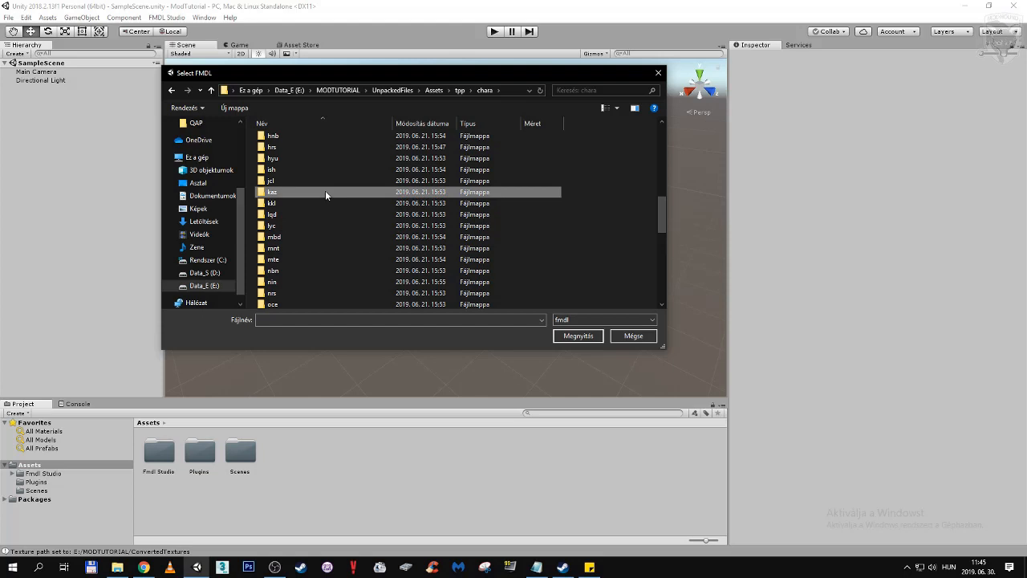
double_click(324, 193)
double_click(305, 163)
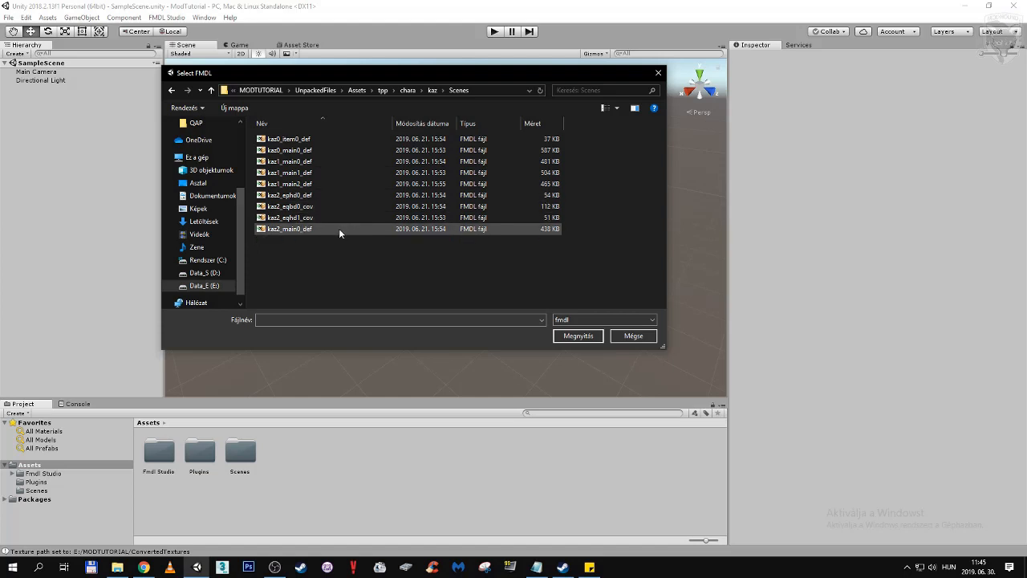
left_click(335, 150)
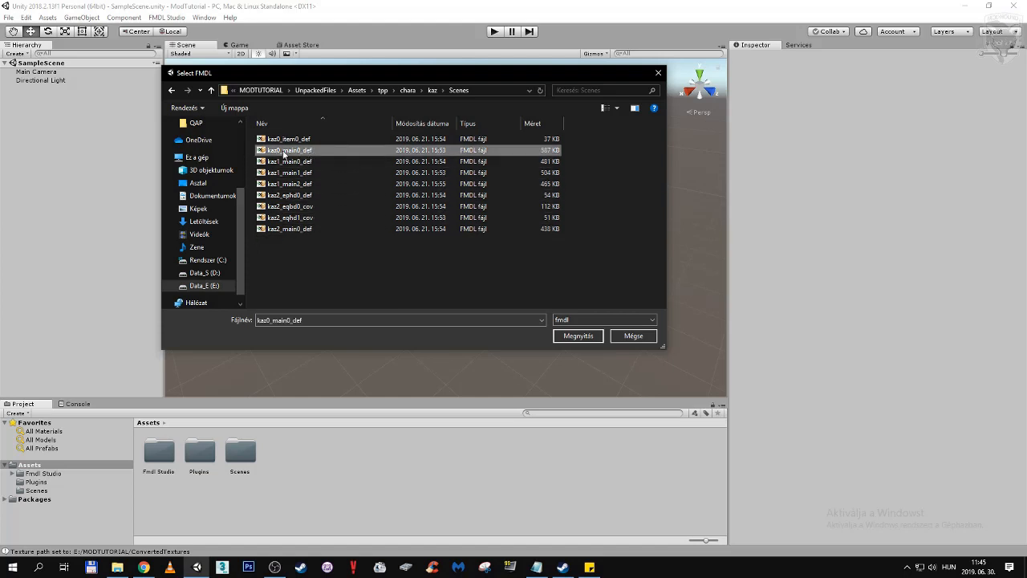
left_click(570, 335)
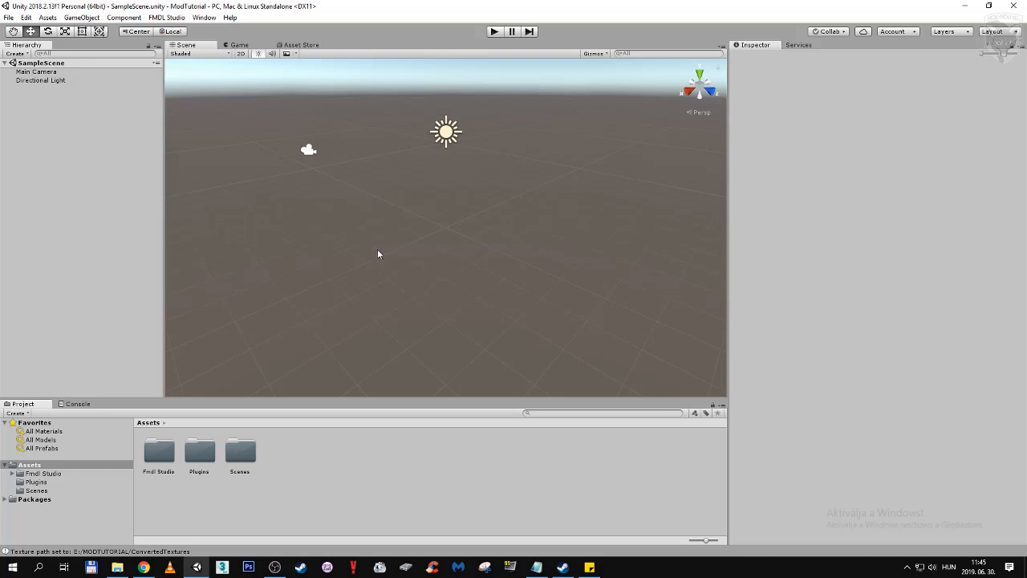
Frame the imported kaz0_main0_def model in the scene and examine its textured mesh from the front, side and back
left_click(61, 89)
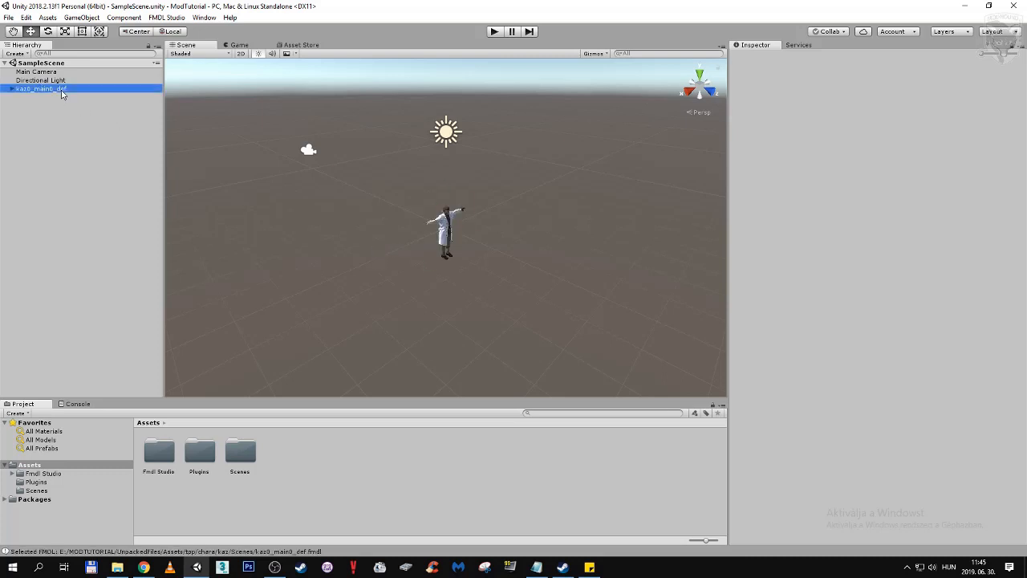
key("f")
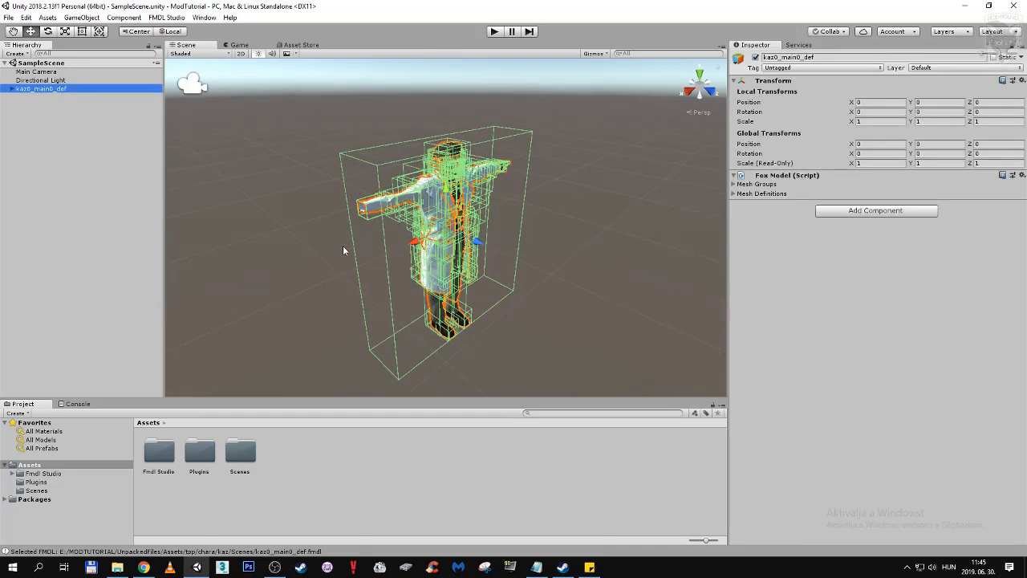
left_click(338, 245)
scroll(341, 246, "up", 5)
right_click_drag(343, 246, 310, 235)
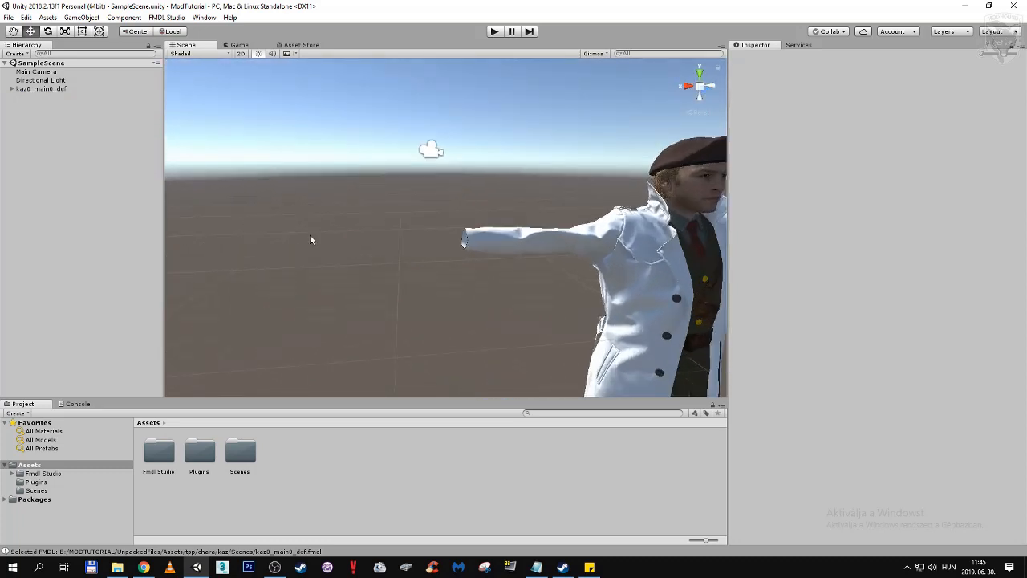
middle_click_drag(349, 236, 317, 225)
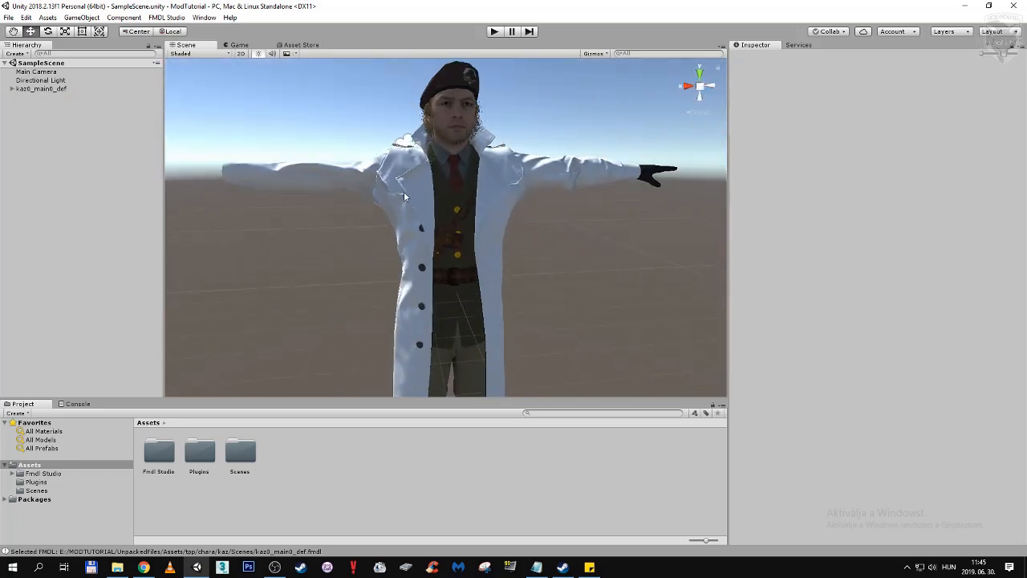
middle_click_drag(412, 278, 378, 231)
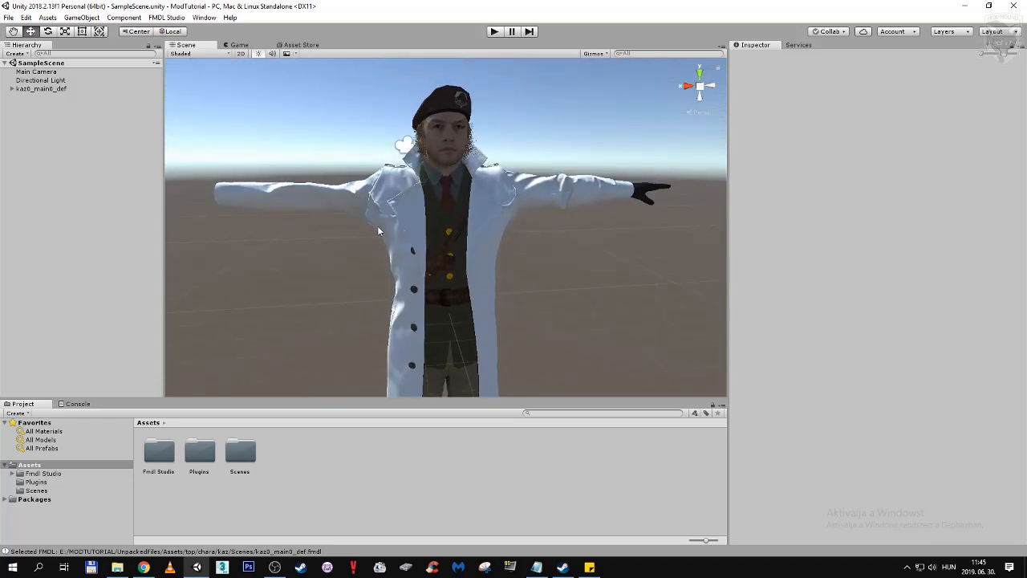
left_click_drag(409, 224, 329, 265, "alt")
left_click_drag(504, 238, 342, 252, "alt")
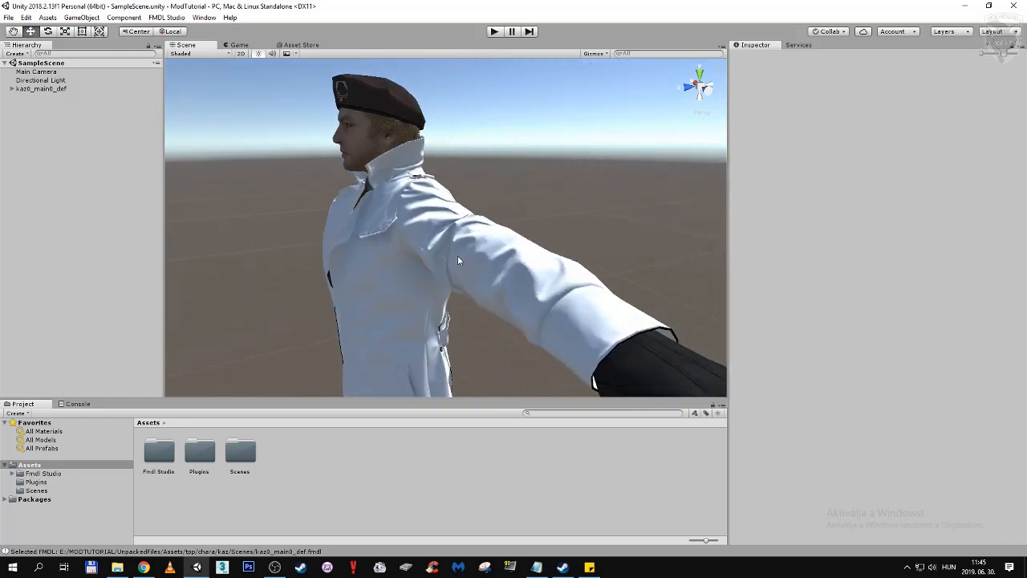
left_click_drag(457, 259, 340, 256, "alt")
scroll(426, 271, "down", 3)
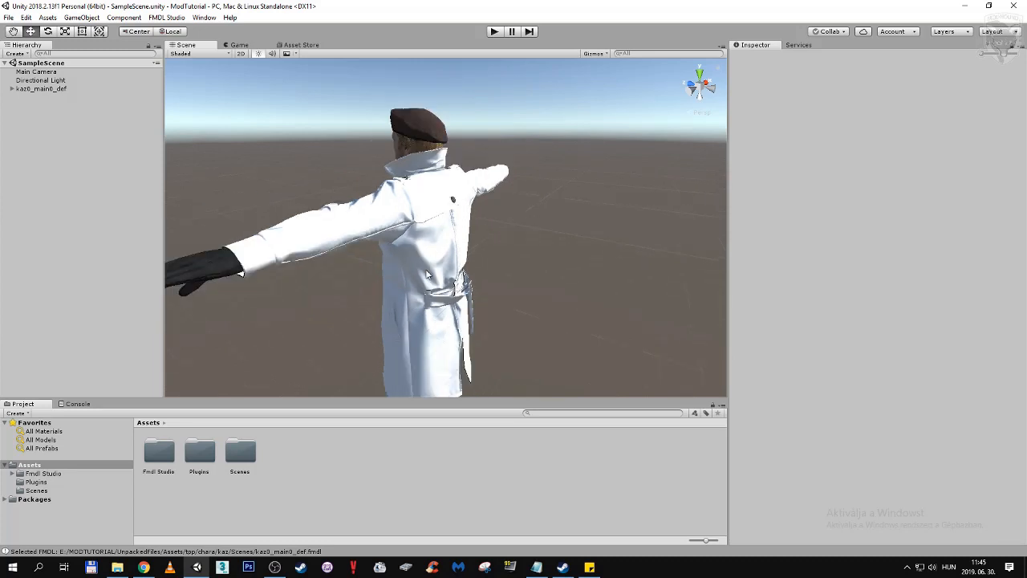
scroll(426, 274, "down", 4)
scroll(409, 263, "up", 4)
left_click_drag(398, 261, 565, 246, "alt")
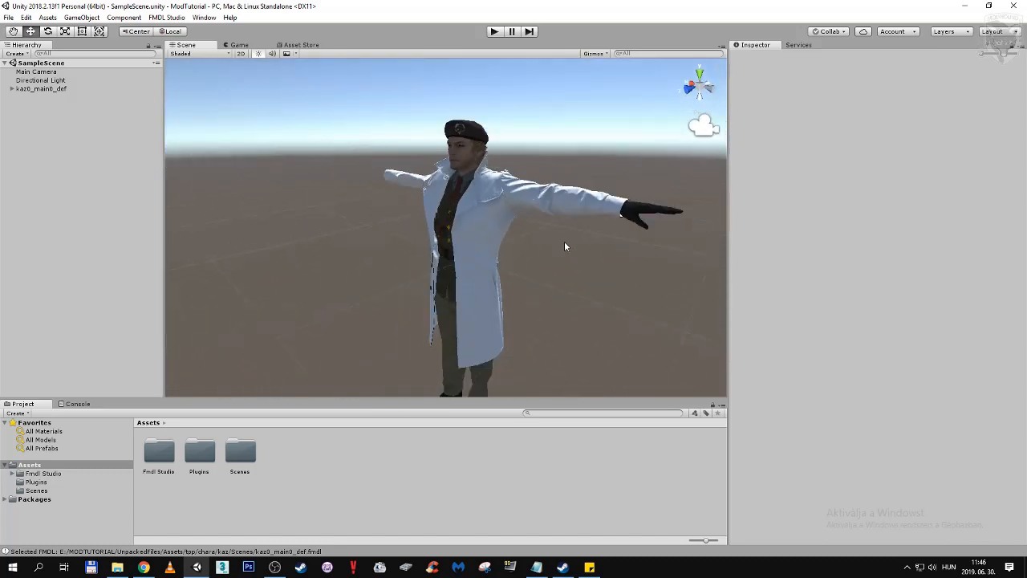
Expand the model's mesh list, select the coat mesh on the gloved arm's side and inspect its material's Base_Tex_SRGB texture
left_click(10, 89)
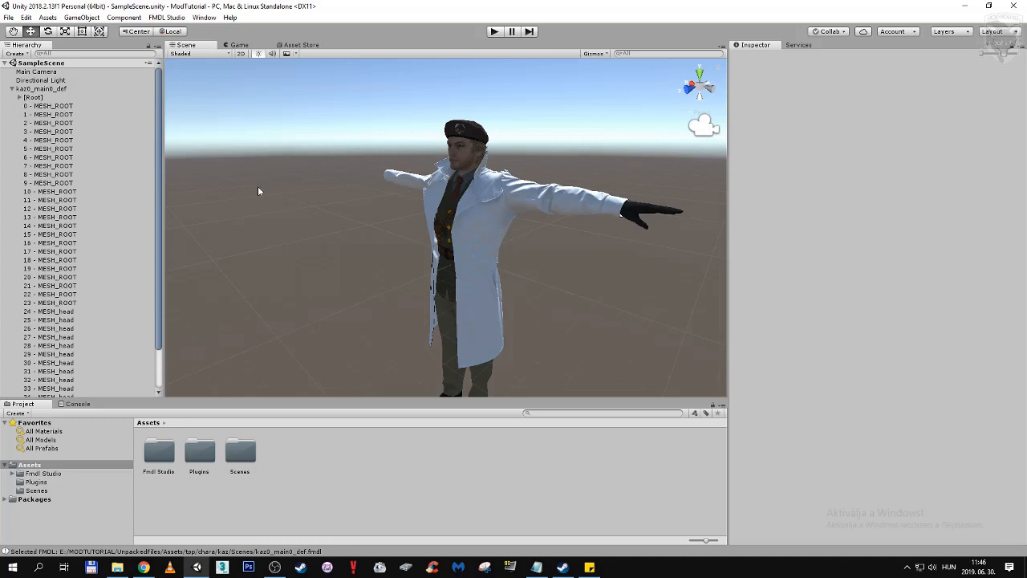
left_click(486, 219)
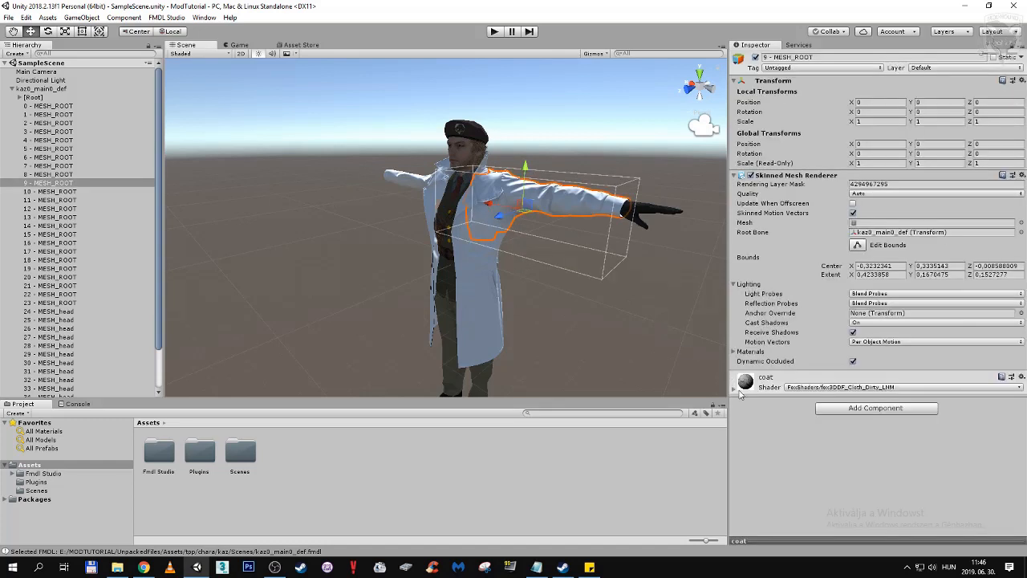
left_click(734, 389)
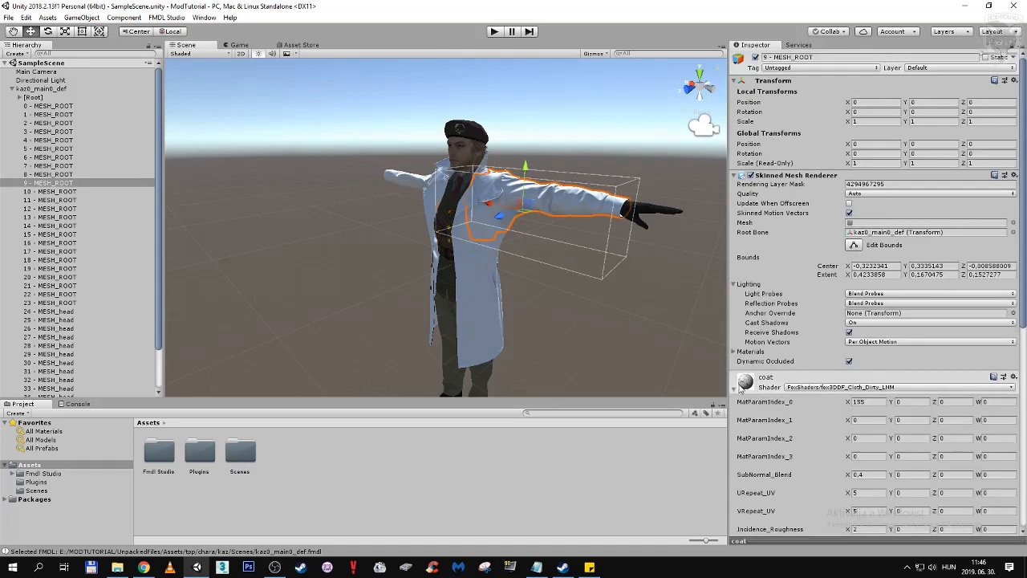
scroll(850, 289, "down", 10)
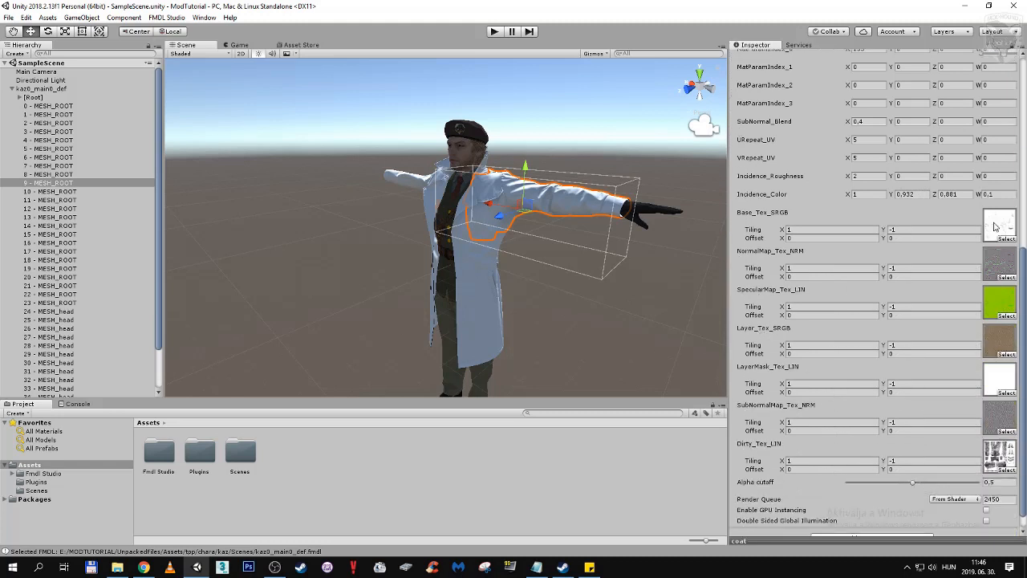
left_click(995, 227)
double_click(995, 227)
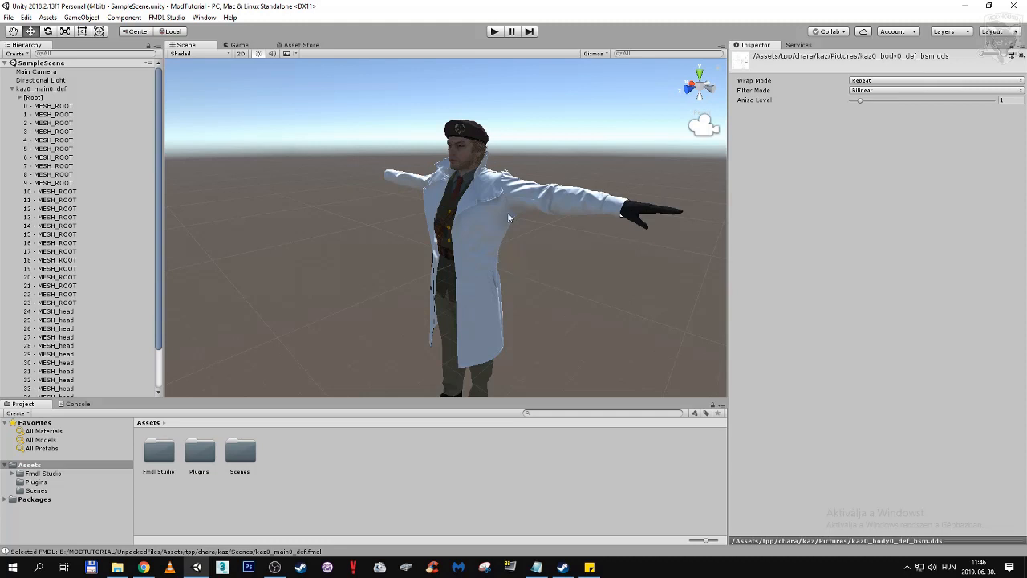
Examine the textured kaz0_main0_def model from the front and collapse its mesh list in the hierarchy
scroll(515, 210, "up", 3)
scroll(515, 211, "down", 5)
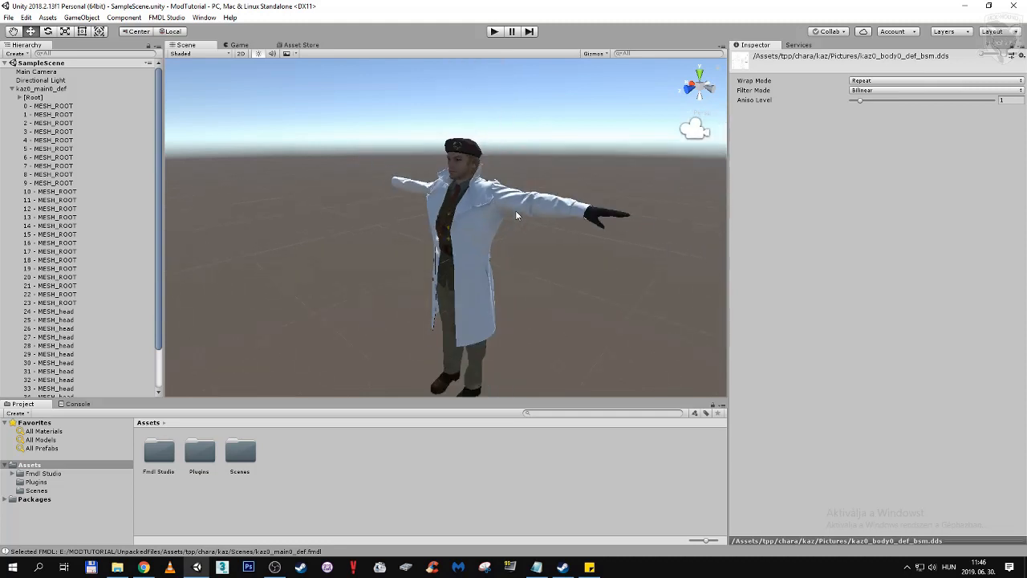
mouse_move(506, 222)
middle_mouse_down()
mouse_move(484, 194)
mouse_move(491, 208)
middle_mouse_up()
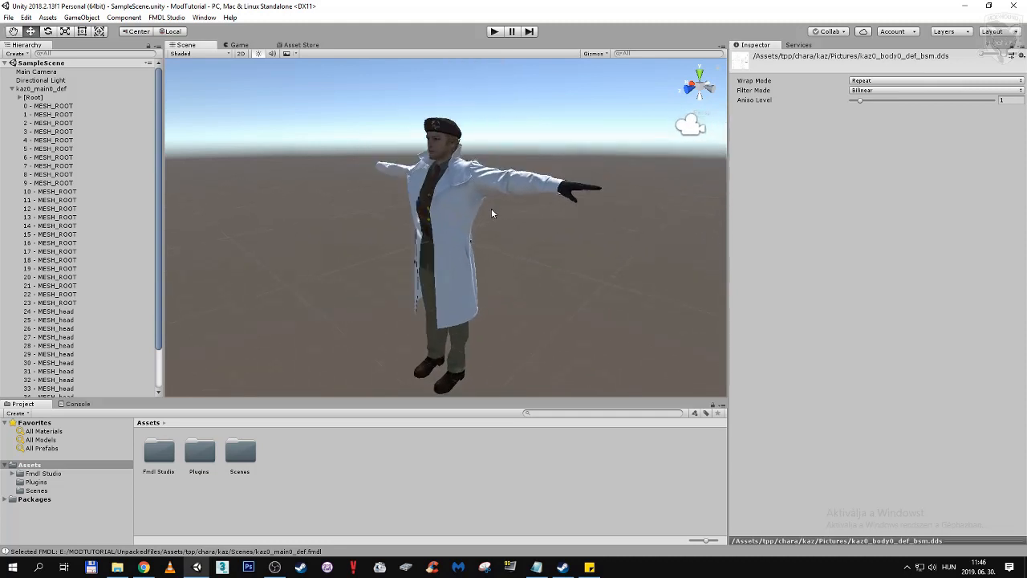
left_click_drag(469, 202, 645, 224, "alt")
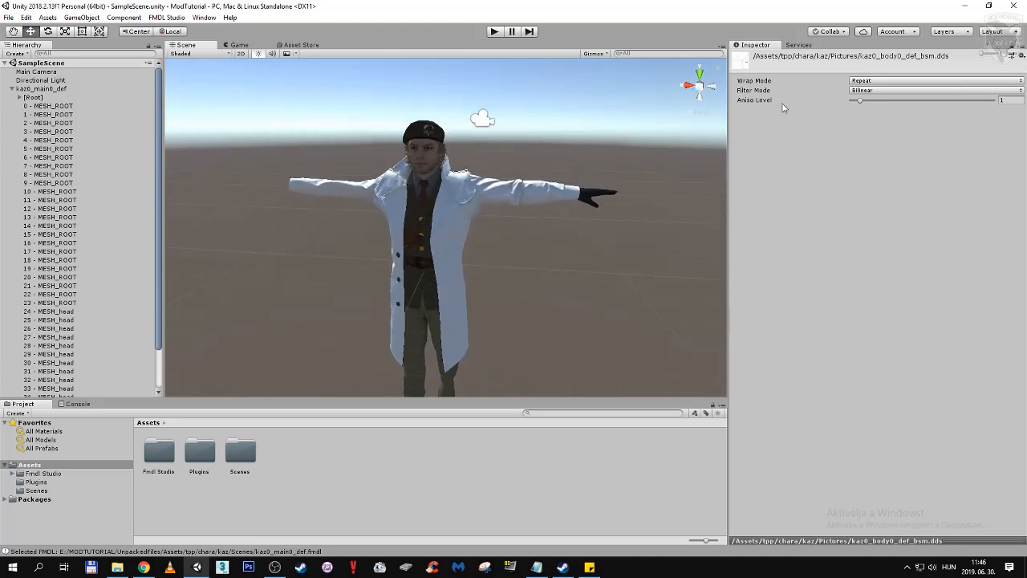
left_click(11, 89)
left_click(53, 90)
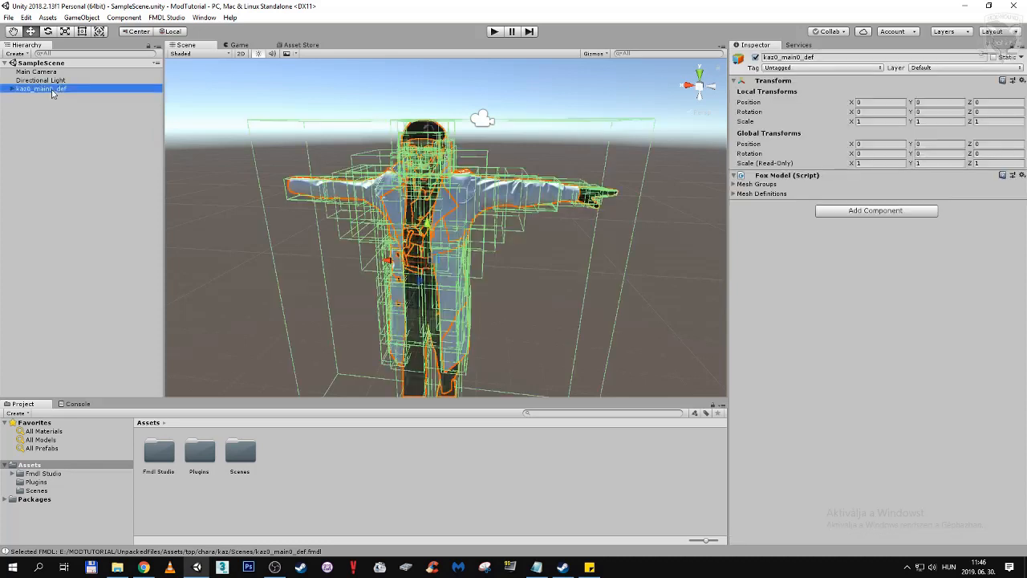
left_click(73, 151)
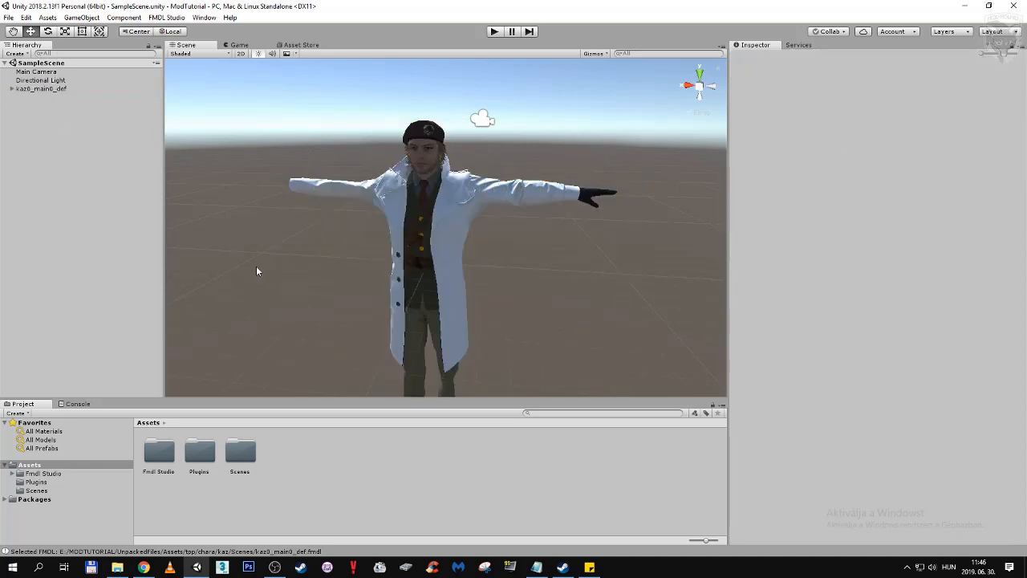
middle_click_drag(258, 266, 323, 241)
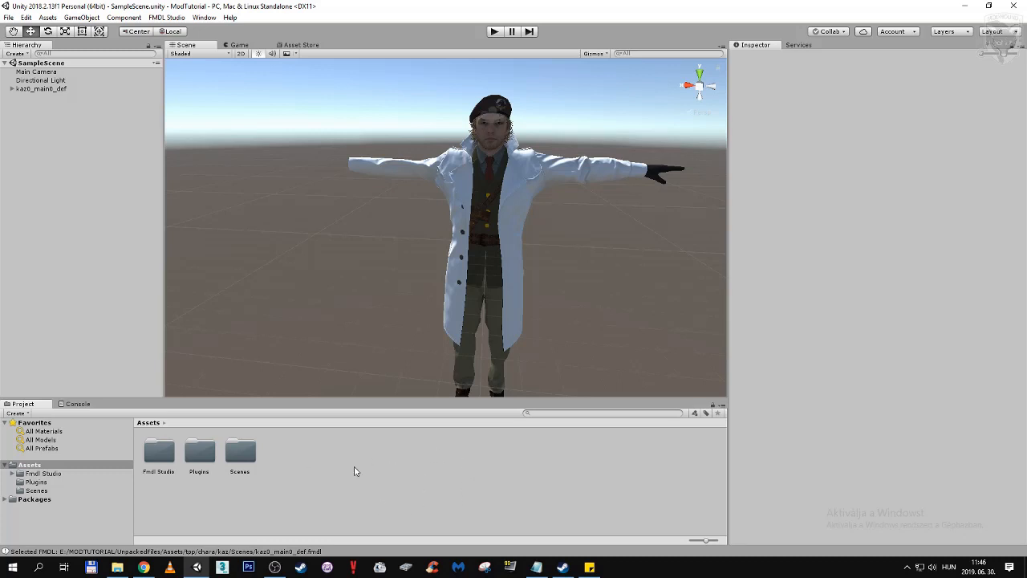
Select the expanded kaz0_main0_def root object and inspect the Mesh Groups and Mesh Definitions of its Fox Model script
left_click(56, 90)
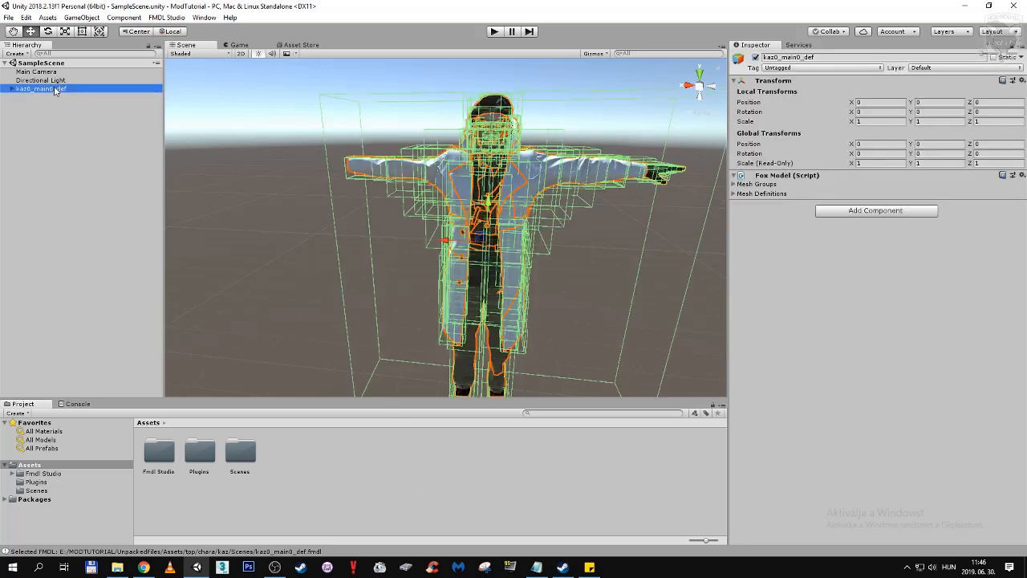
left_click(11, 89)
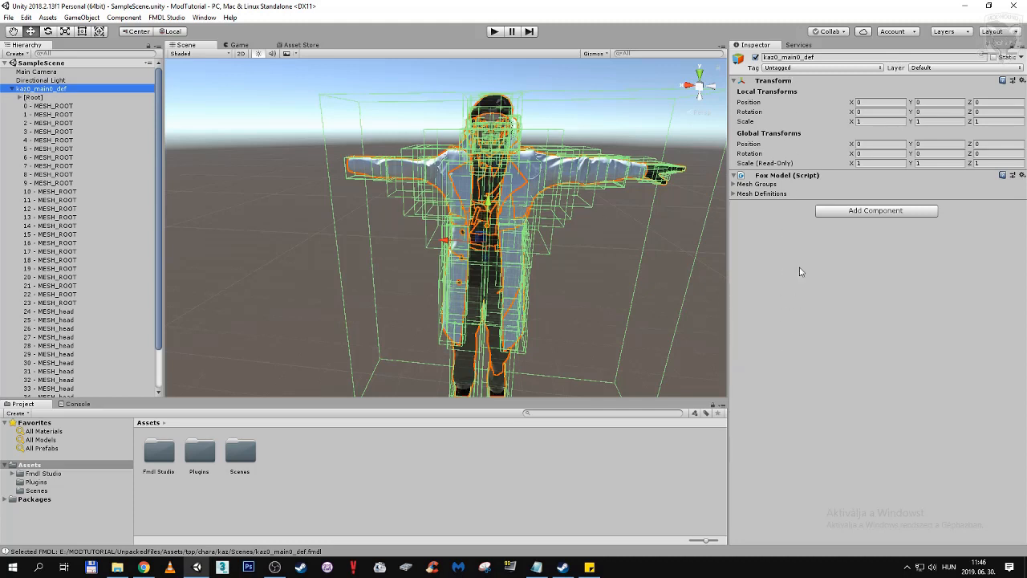
left_click(44, 97)
left_click(45, 89)
left_click(734, 176)
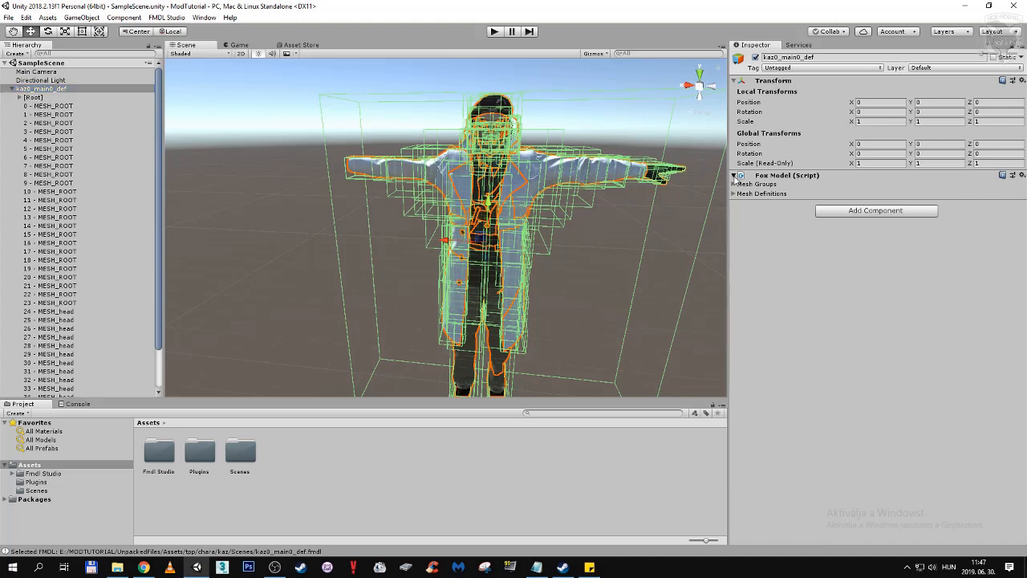
left_click(734, 175)
middle_click_drag(587, 241, 609, 249)
left_click(733, 185)
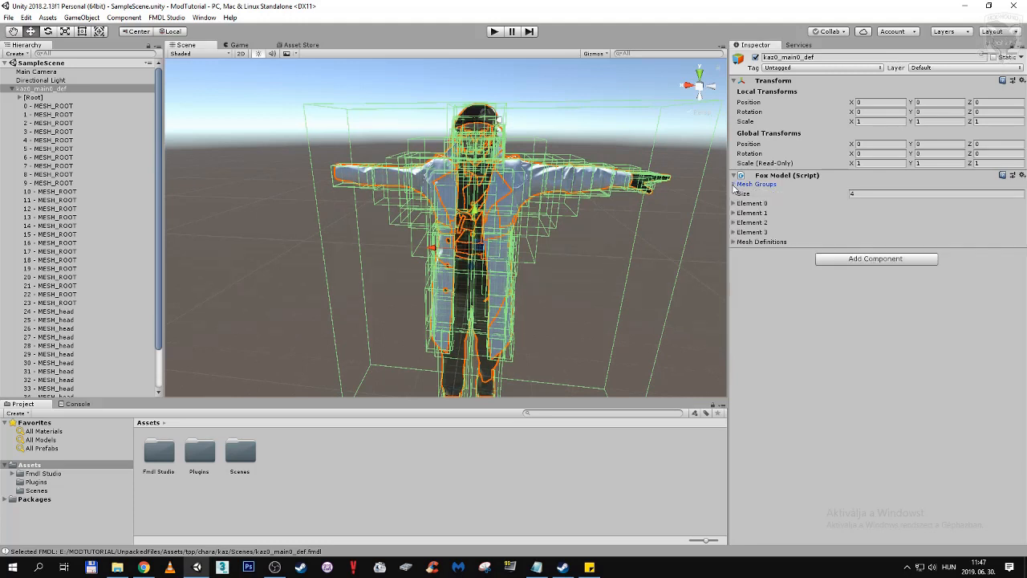
left_click(733, 185)
left_click(733, 194)
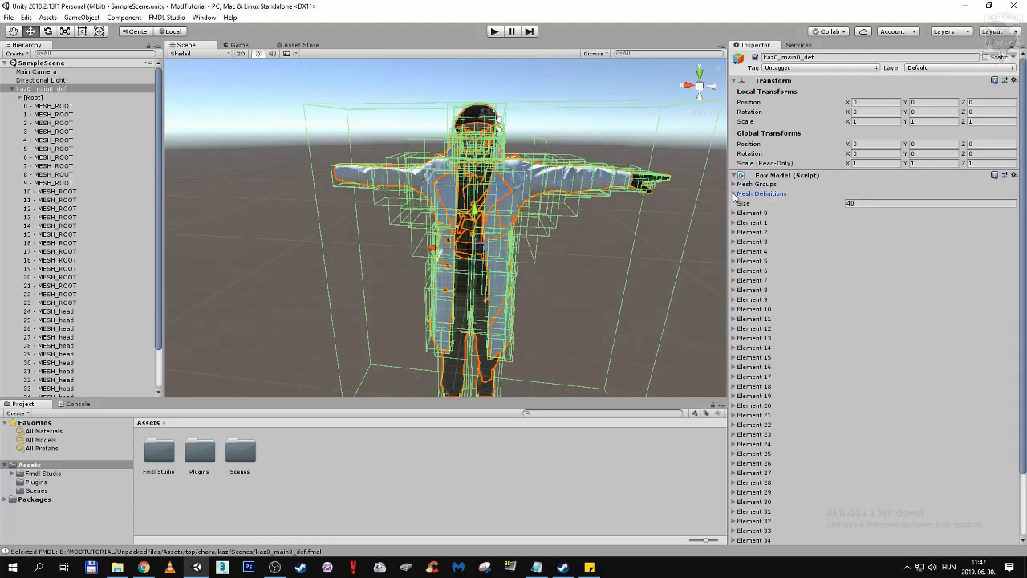
left_click(733, 195)
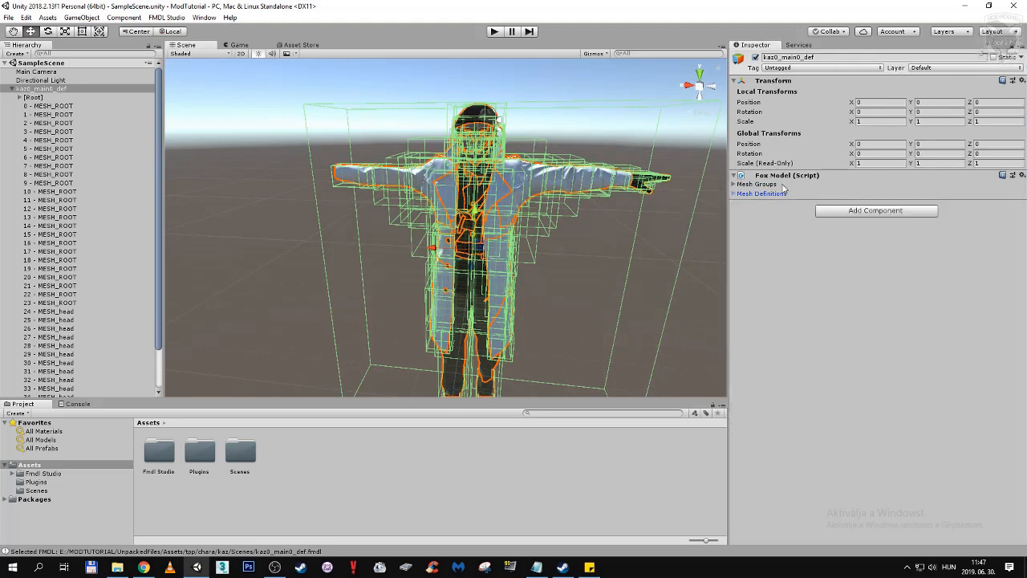
Look through the Fmdl Studio category of components available for the model without adding one
left_click(853, 212)
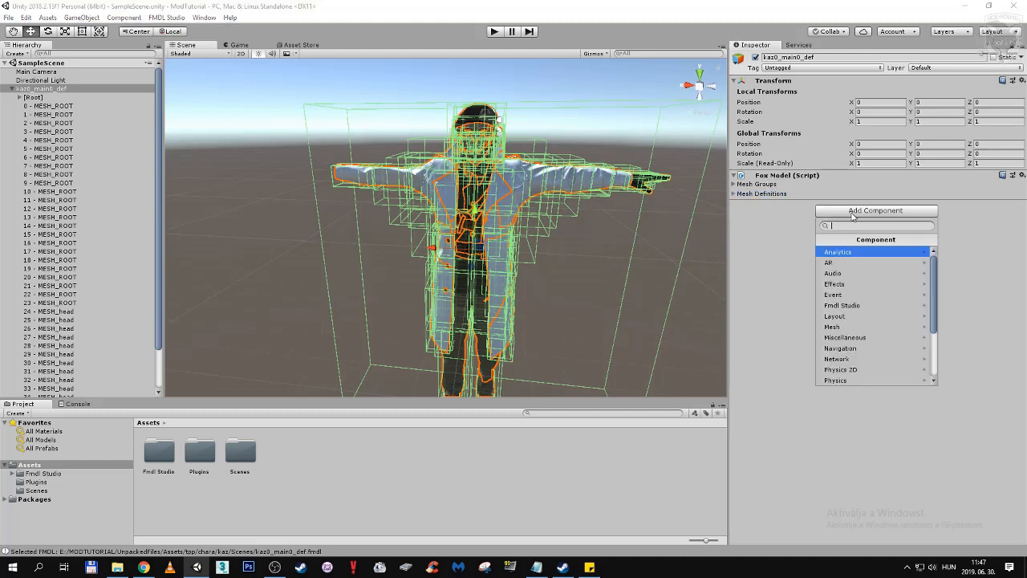
left_click(871, 308)
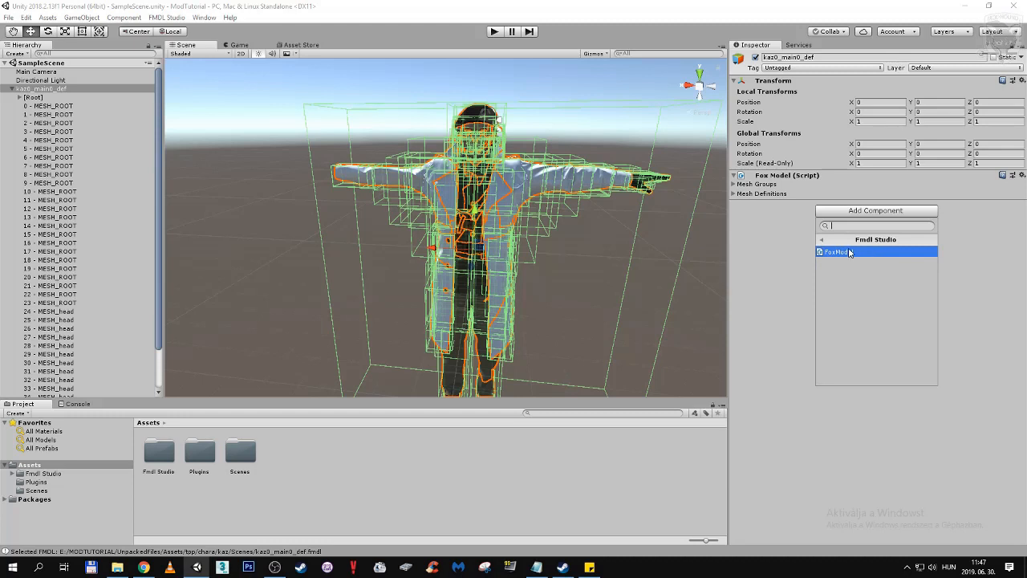
left_click(824, 243)
left_click(803, 247)
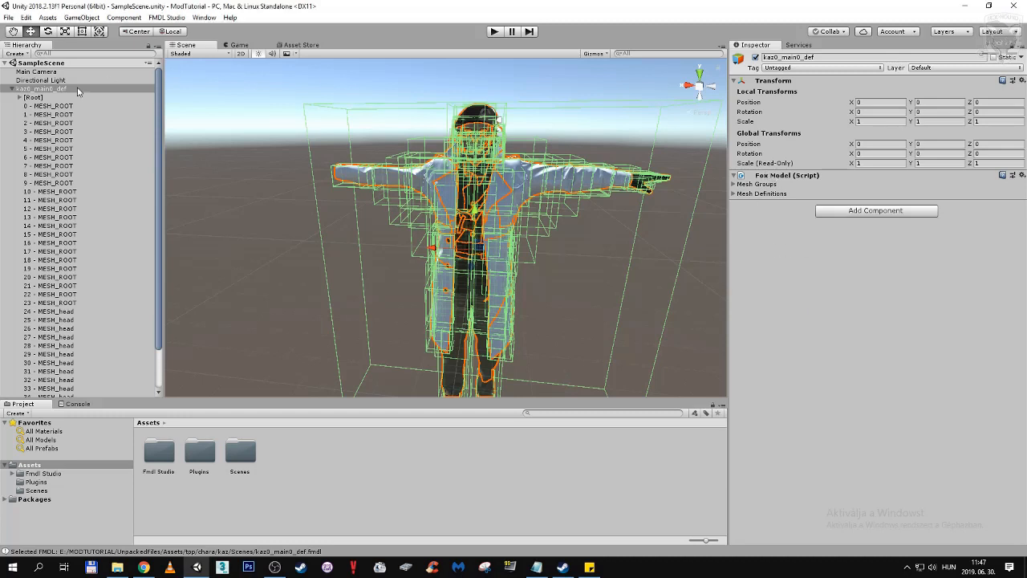
Select the 0 - MESH_ROOT mesh and examine its blazer material's parameters and texture slots
left_click(13, 90)
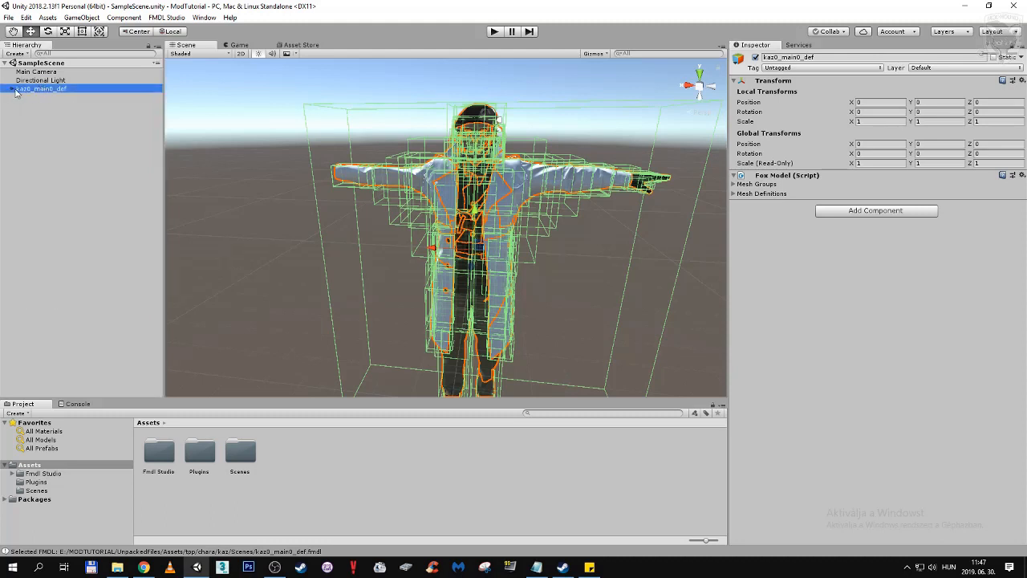
left_click(12, 89)
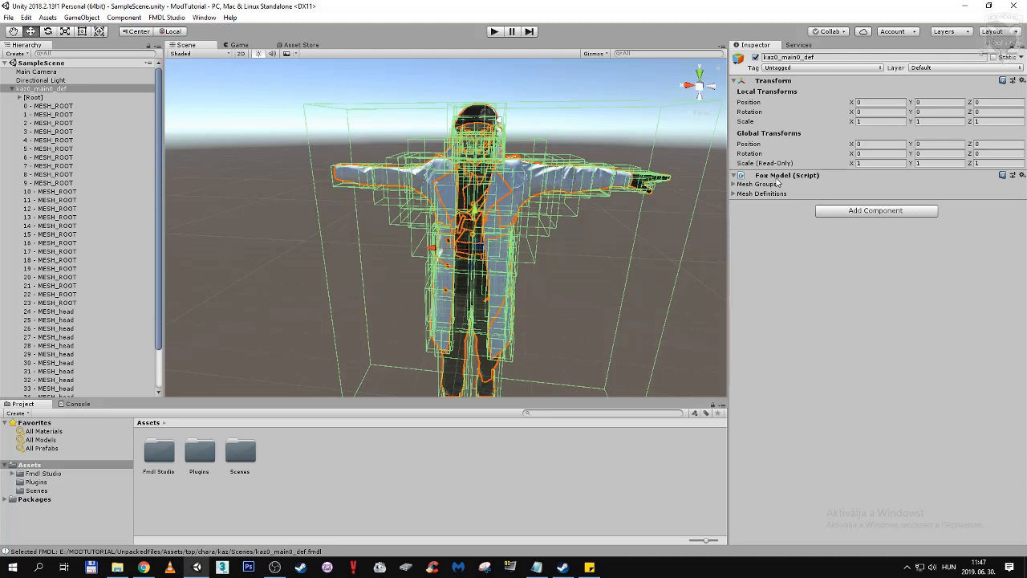
left_click(56, 106)
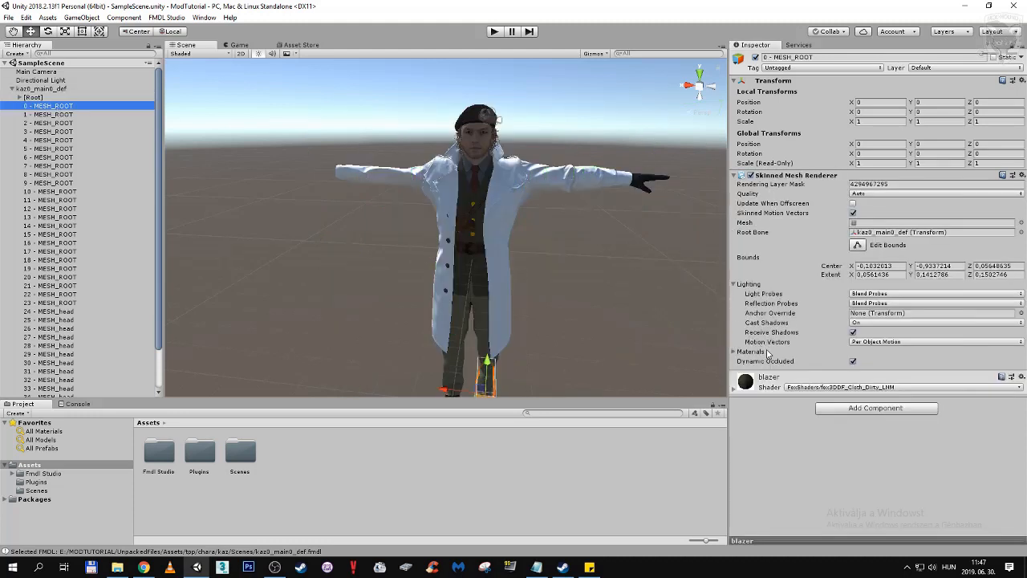
left_click(734, 389)
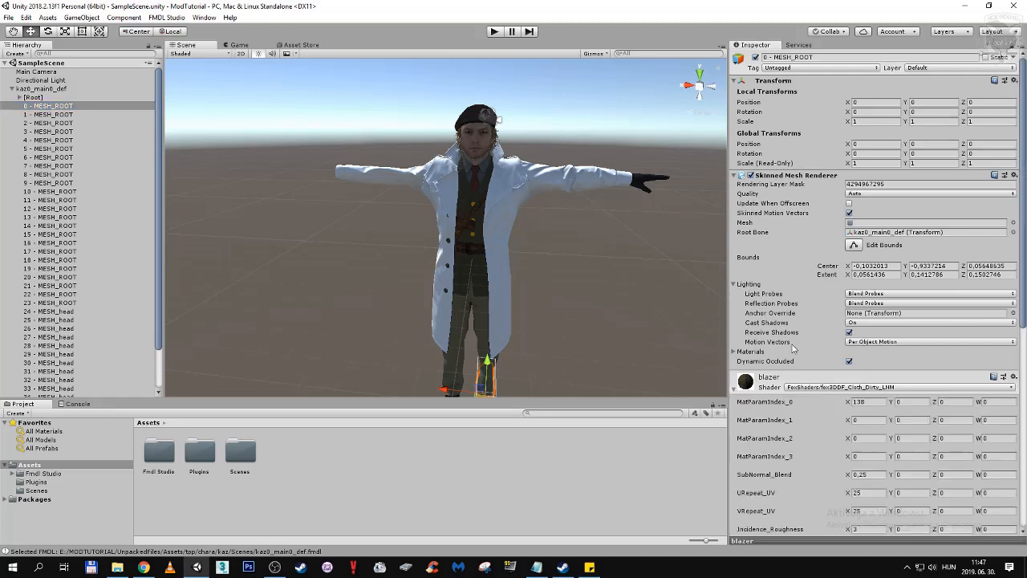
scroll(794, 349, "down", 5)
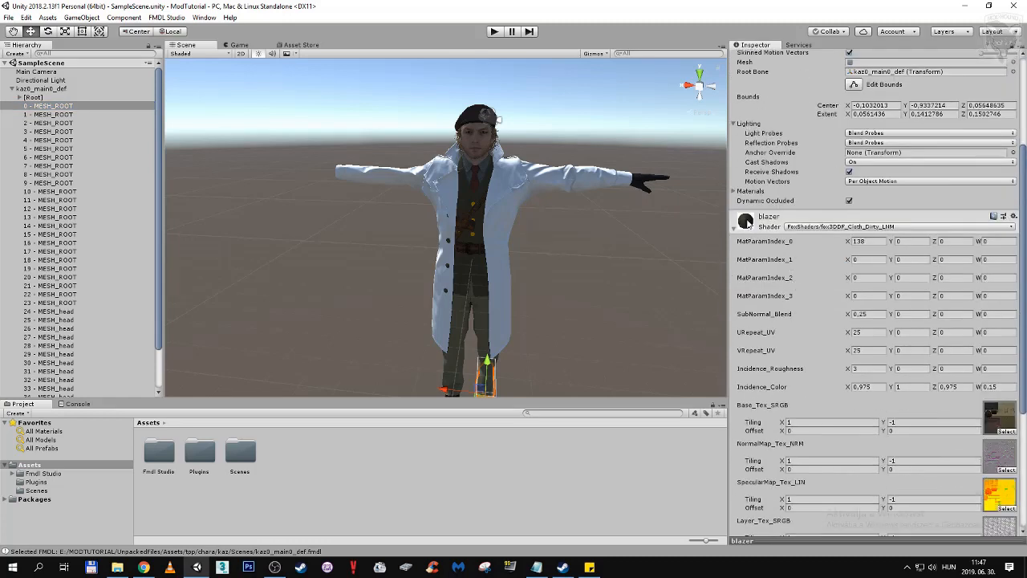
left_click(746, 223)
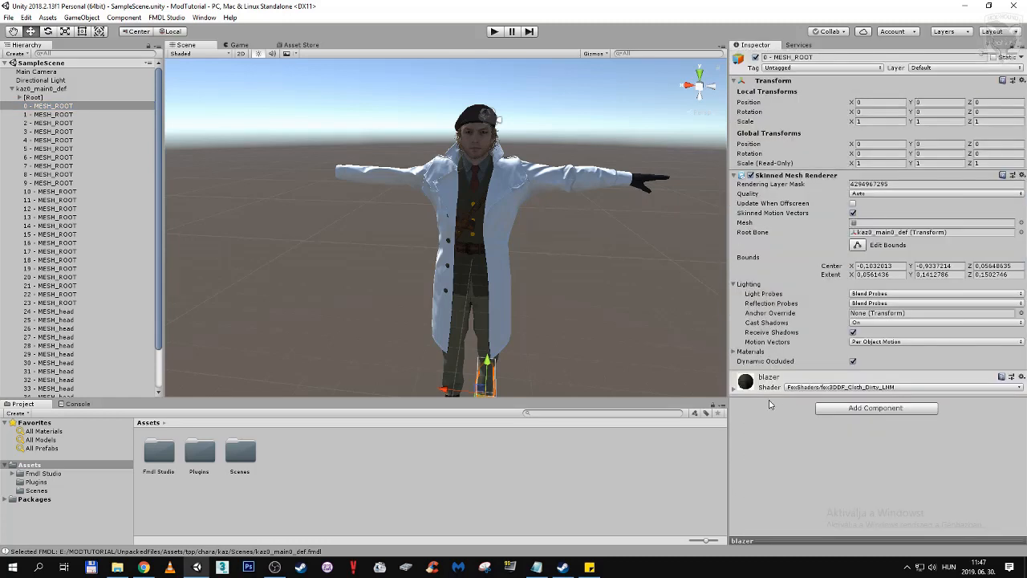
left_click(750, 382)
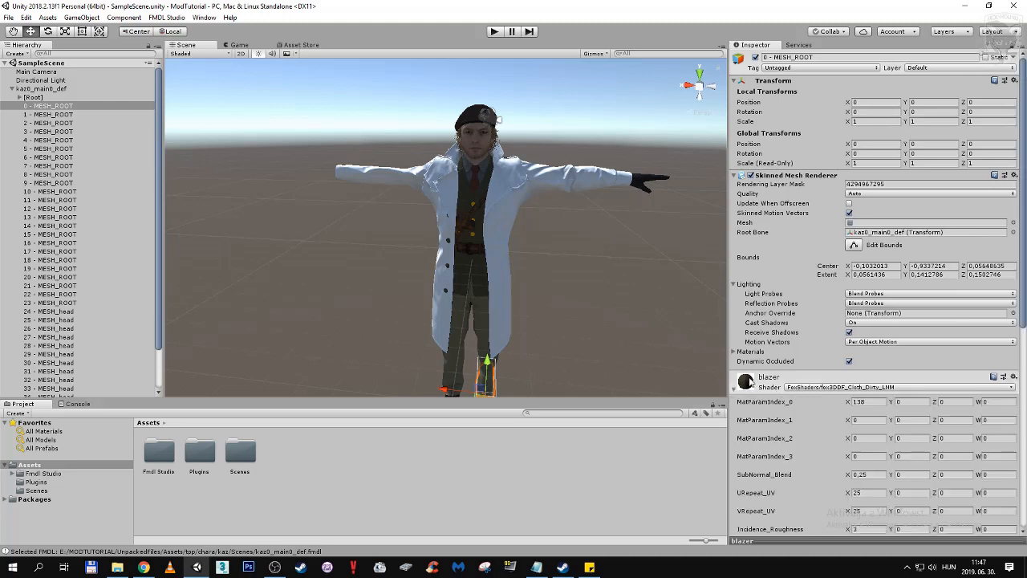
scroll(764, 361, "down", 8)
scroll(763, 325, "down", 4)
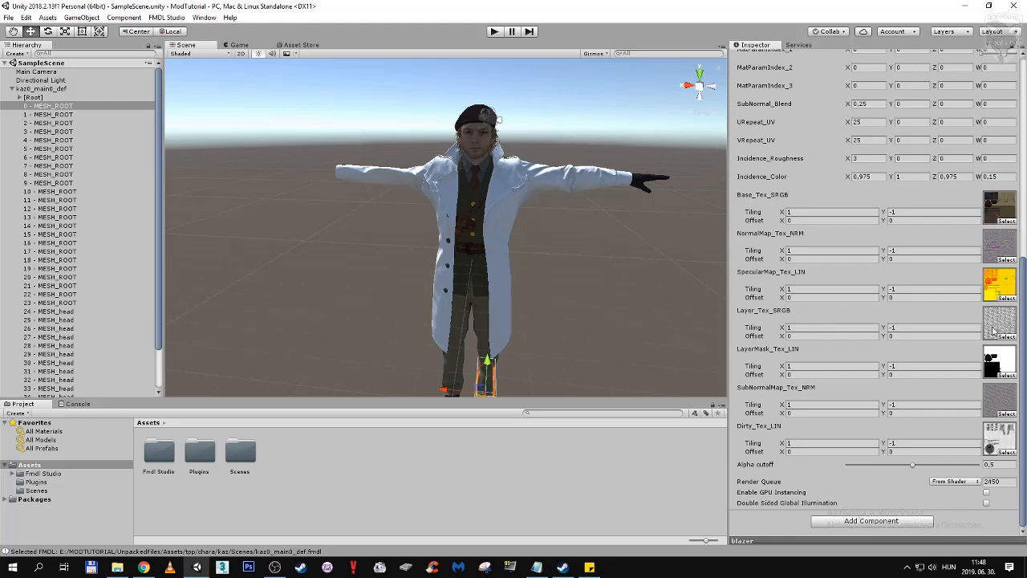
Frame the selected shoe and trouser-leg mesh, review its material's textures against it from the front and side, and deselect it
key("f")
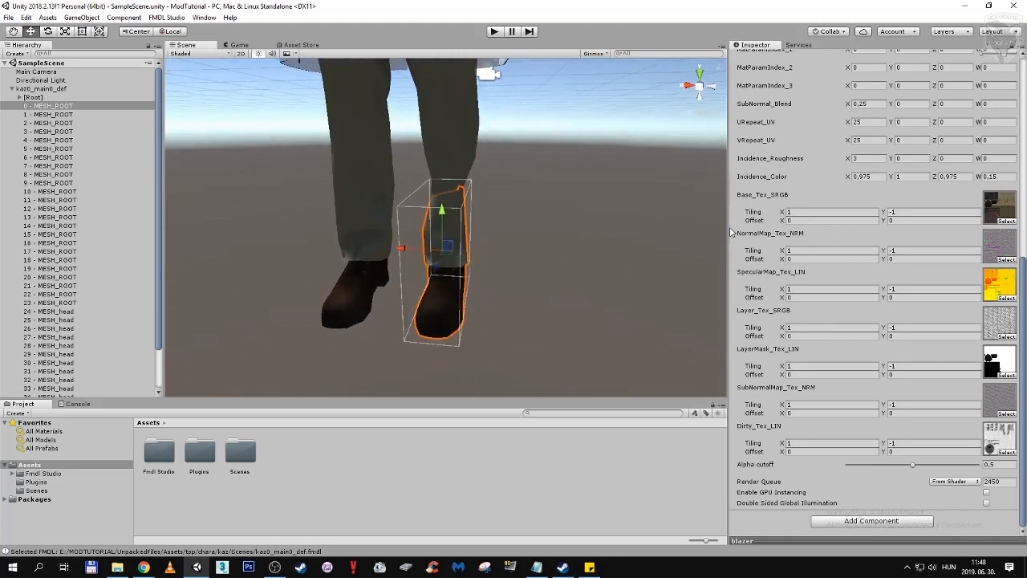
left_click_drag(652, 274, 590, 275, "alt")
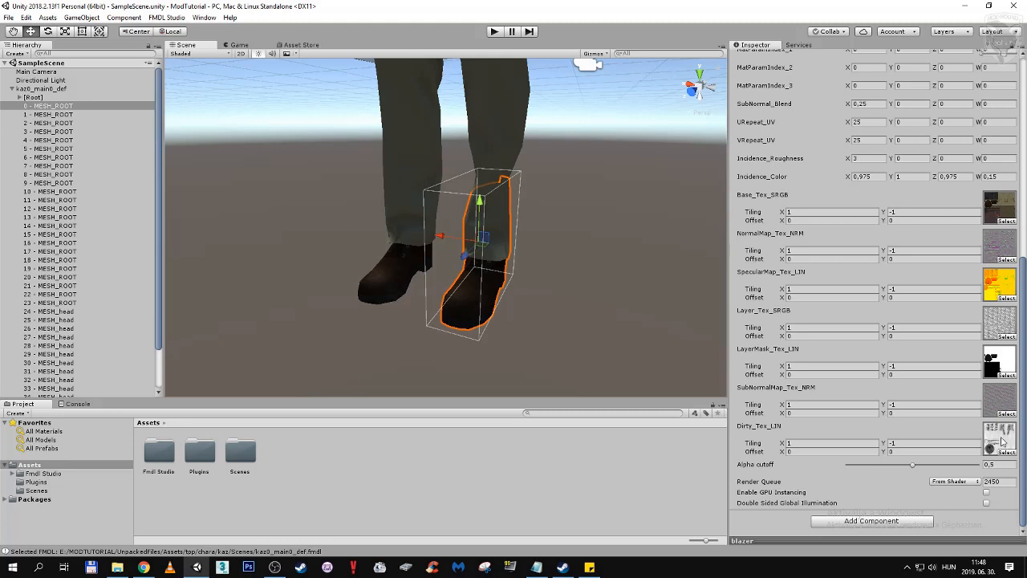
scroll(962, 401, "up", 10)
scroll(936, 368, "down", 5)
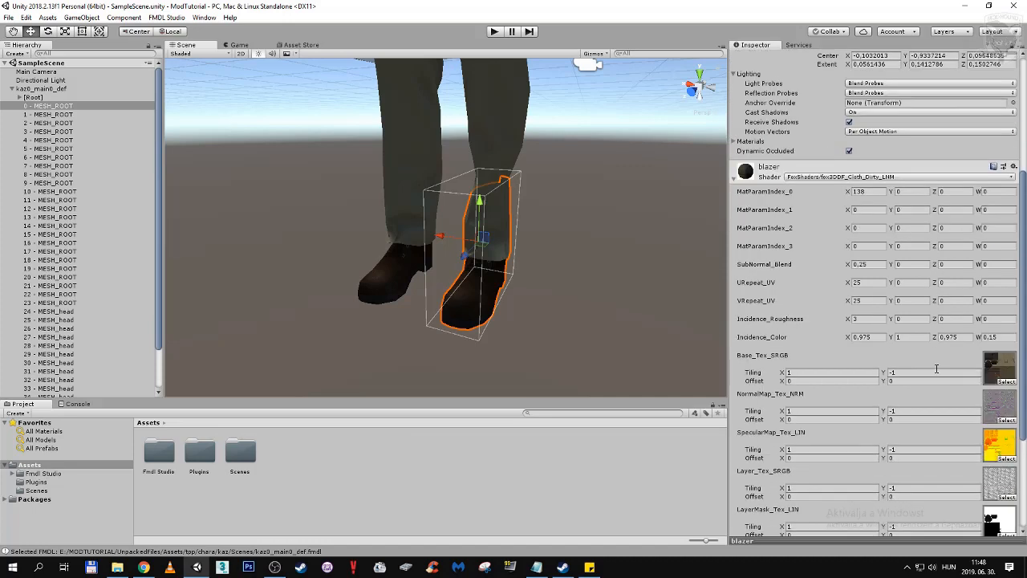
scroll(936, 368, "down", 5)
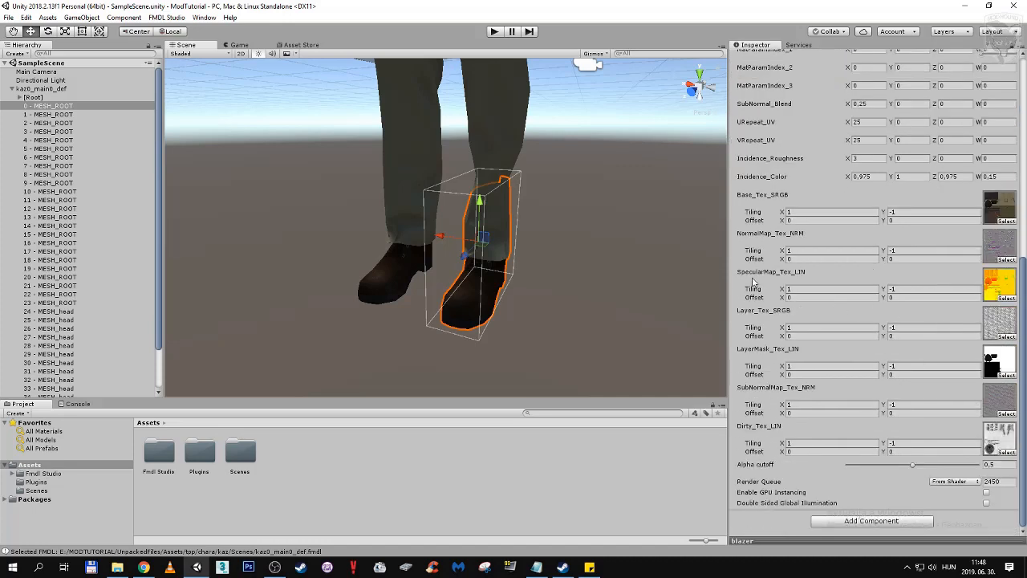
right_click_drag(612, 307, 504, 294)
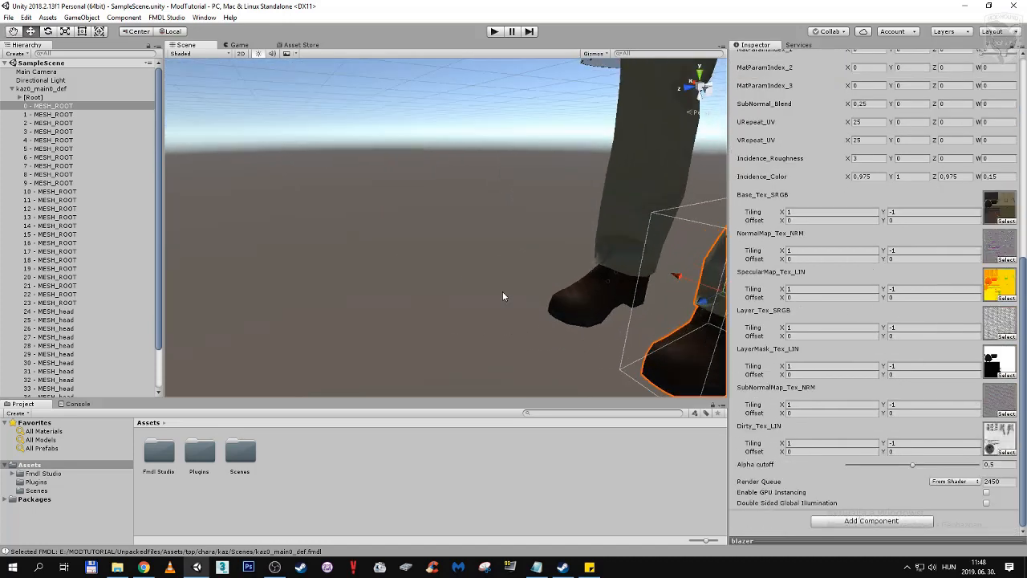
middle_click_drag(472, 286, 333, 268)
right_click_drag(526, 282, 414, 278)
scroll(380, 279, "down", 3)
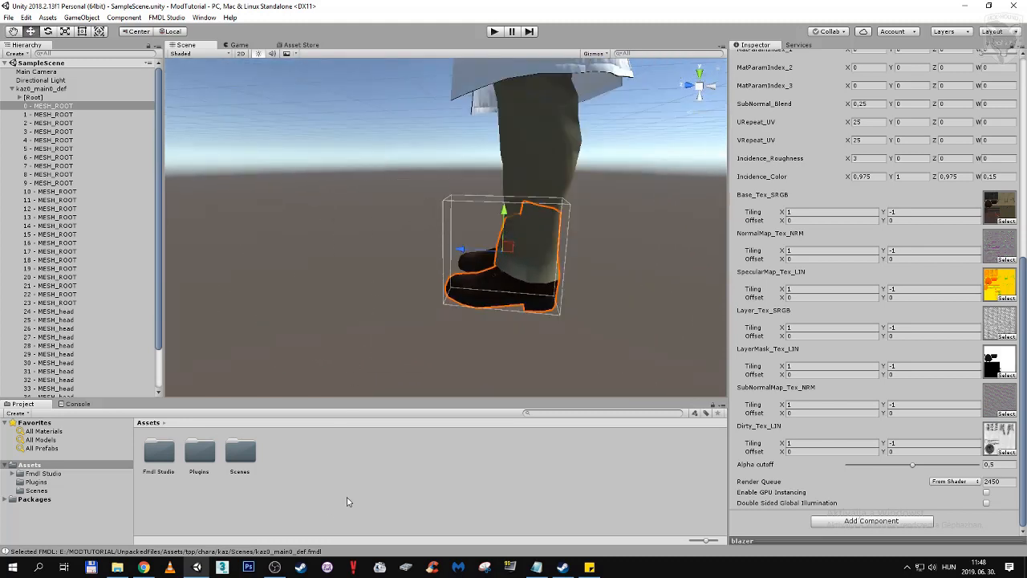
left_click(347, 497)
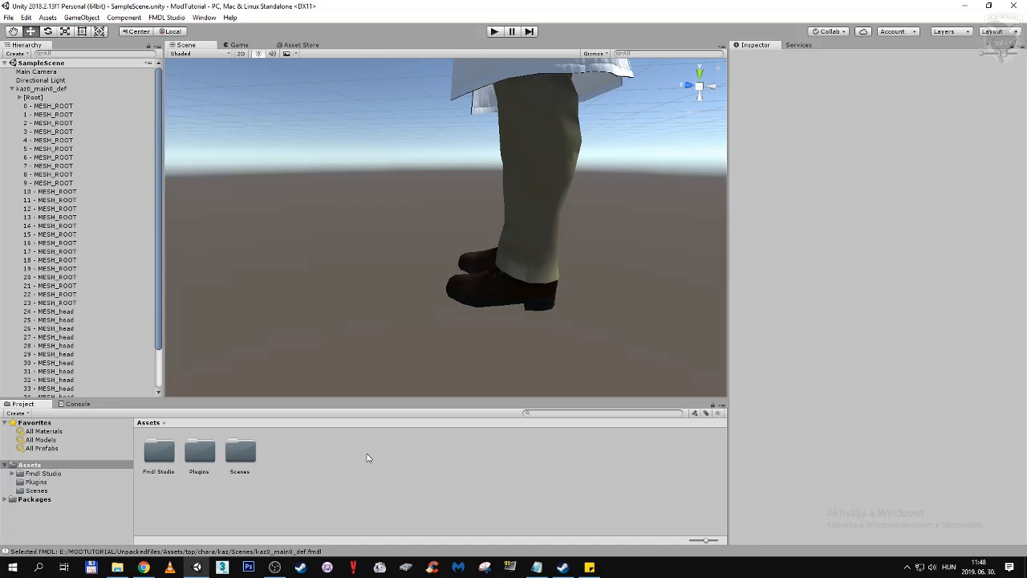
Import the ish0_main0_def FBX model from the MODTUTORIAL fbxs folder into the project's Assets folder
right_click(351, 470)
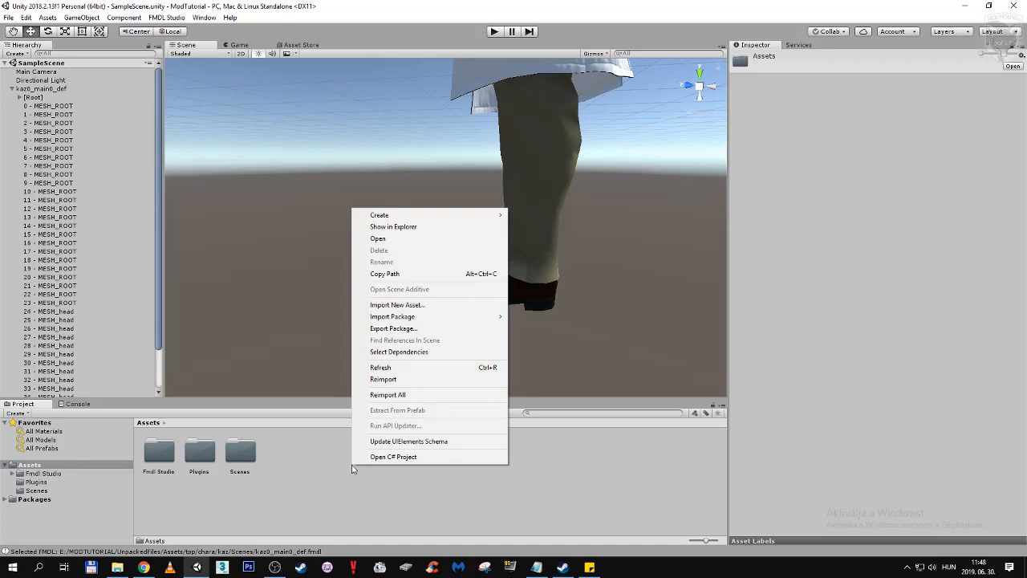
left_click(462, 304)
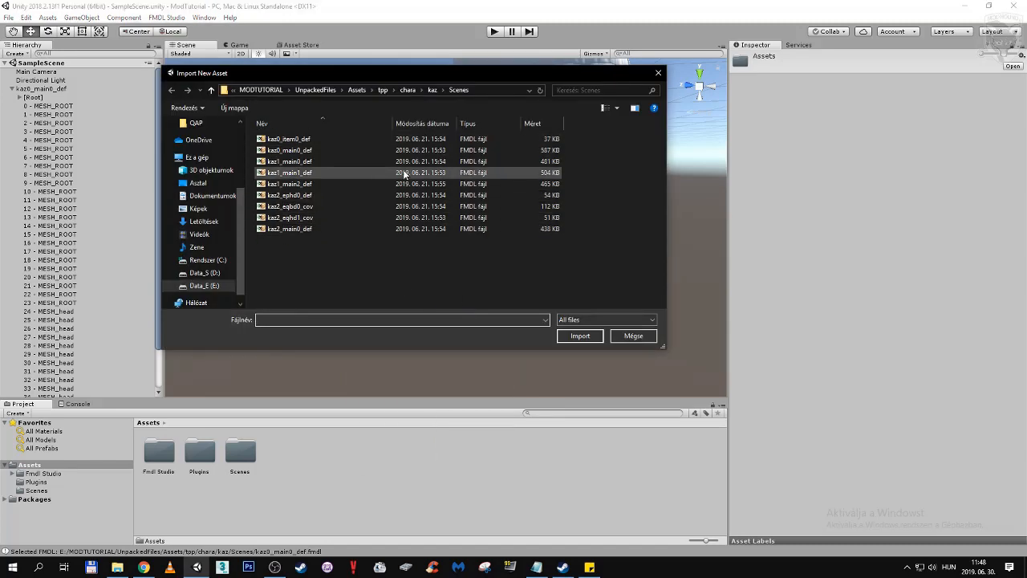
left_click(262, 90)
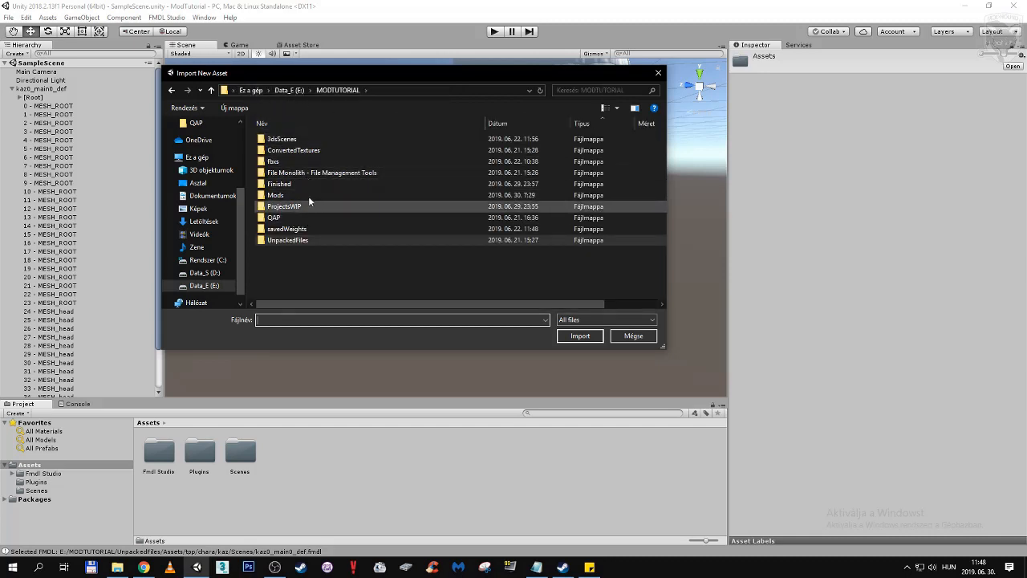
double_click(274, 161)
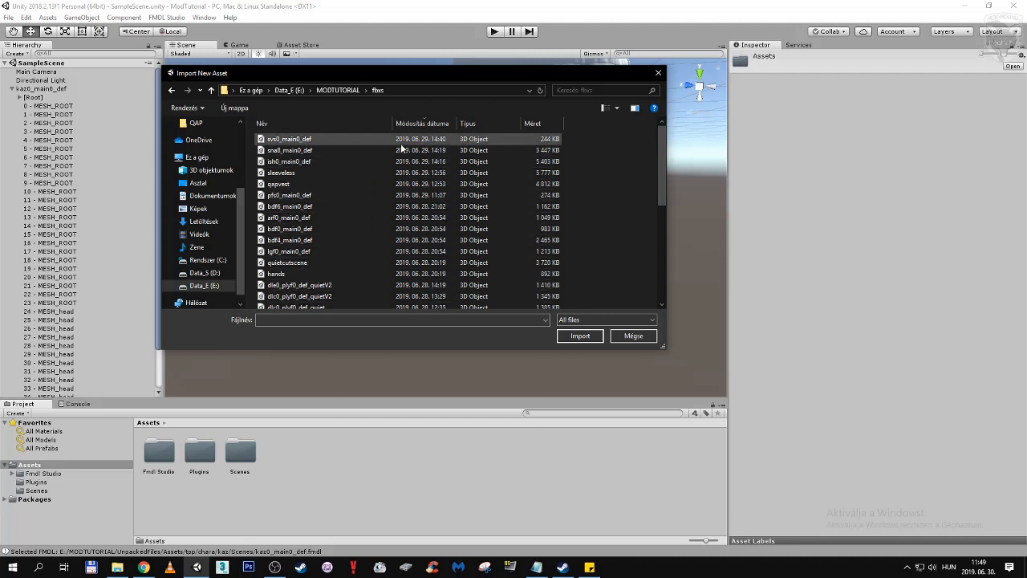
scroll(402, 192, "down", 2)
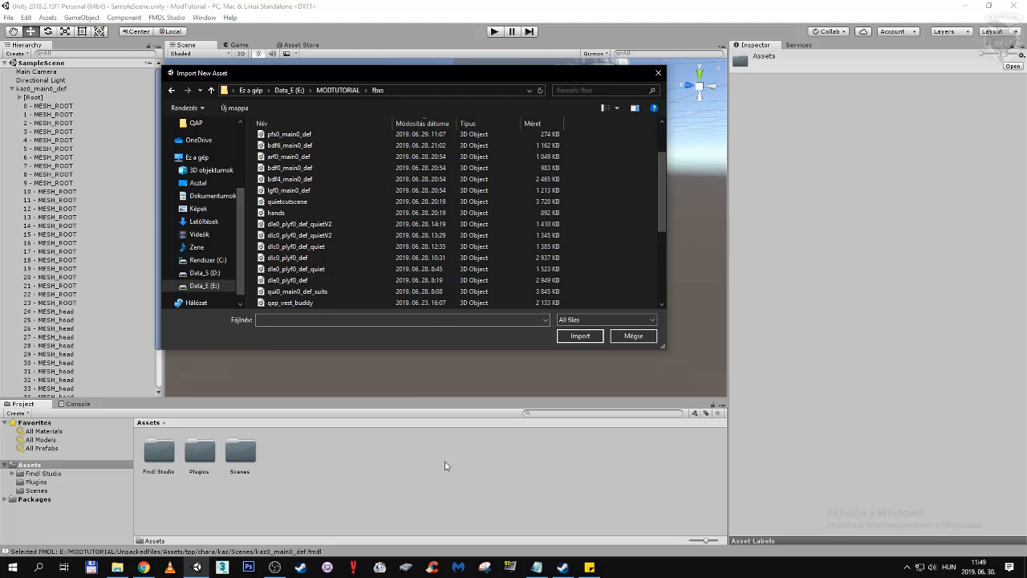
scroll(347, 206, "up", 2)
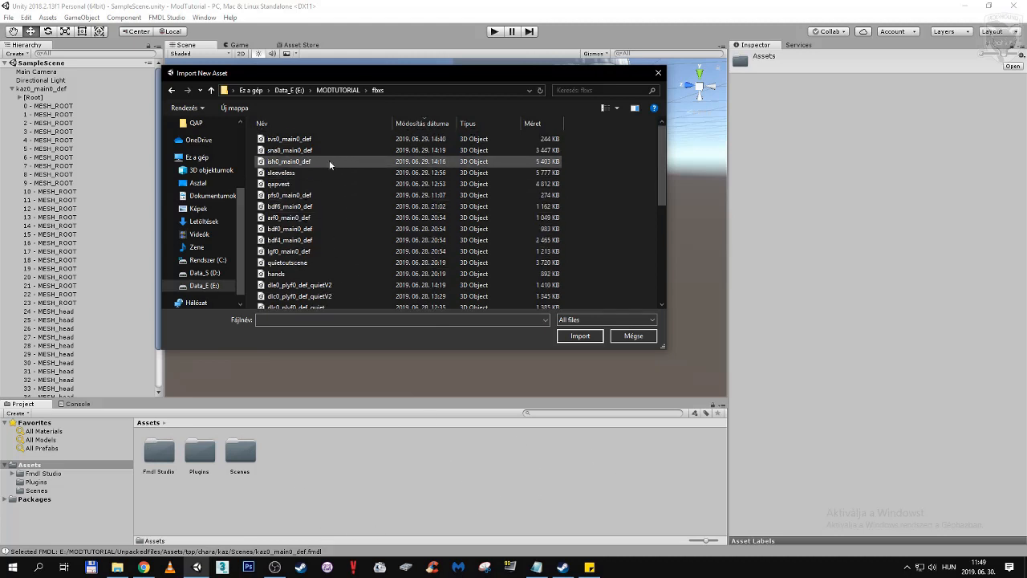
scroll(329, 146, "down", 5)
scroll(336, 180, "down", 1)
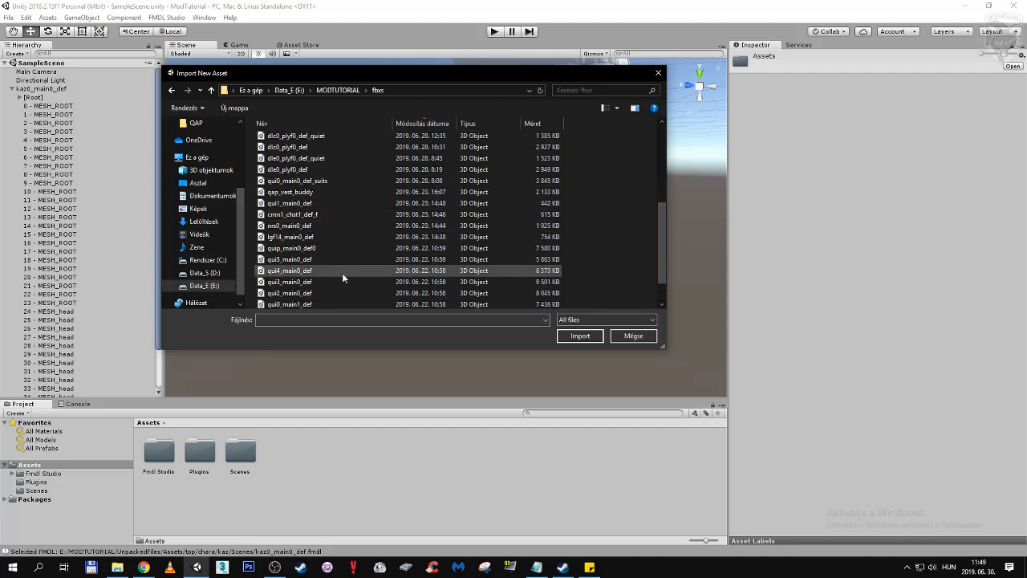
scroll(341, 273, "up", 2)
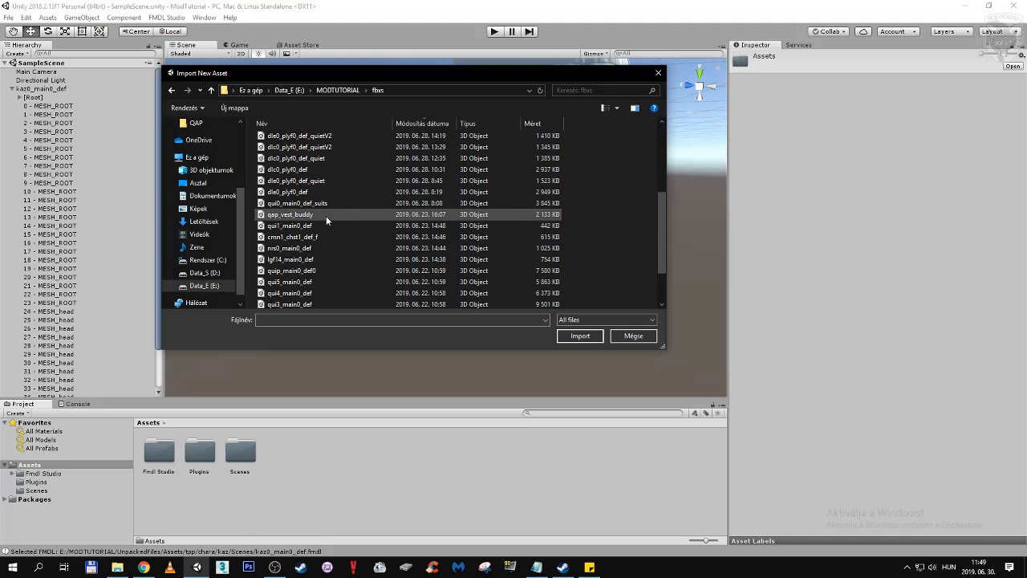
scroll(326, 216, "up", 4)
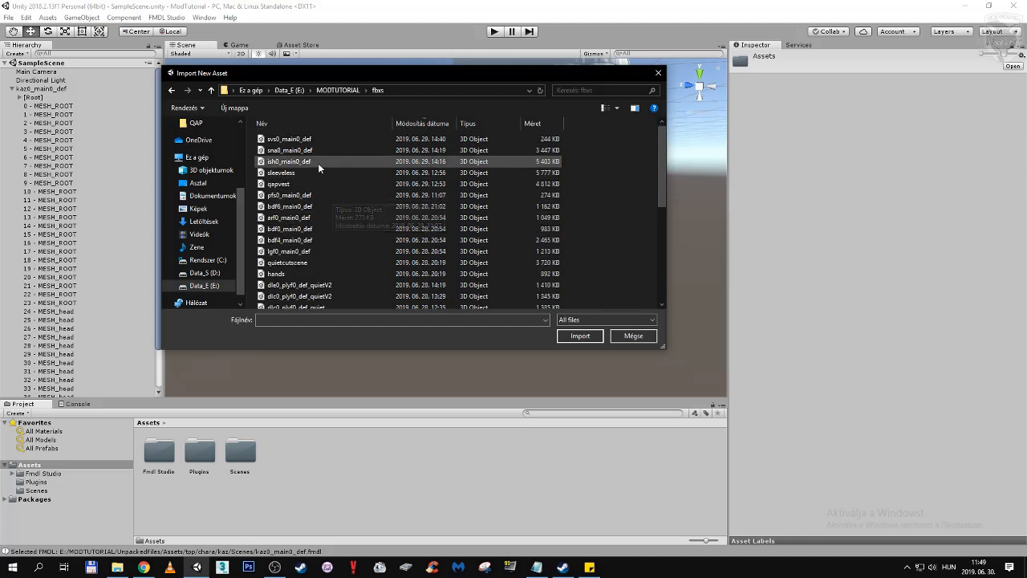
left_click(318, 163)
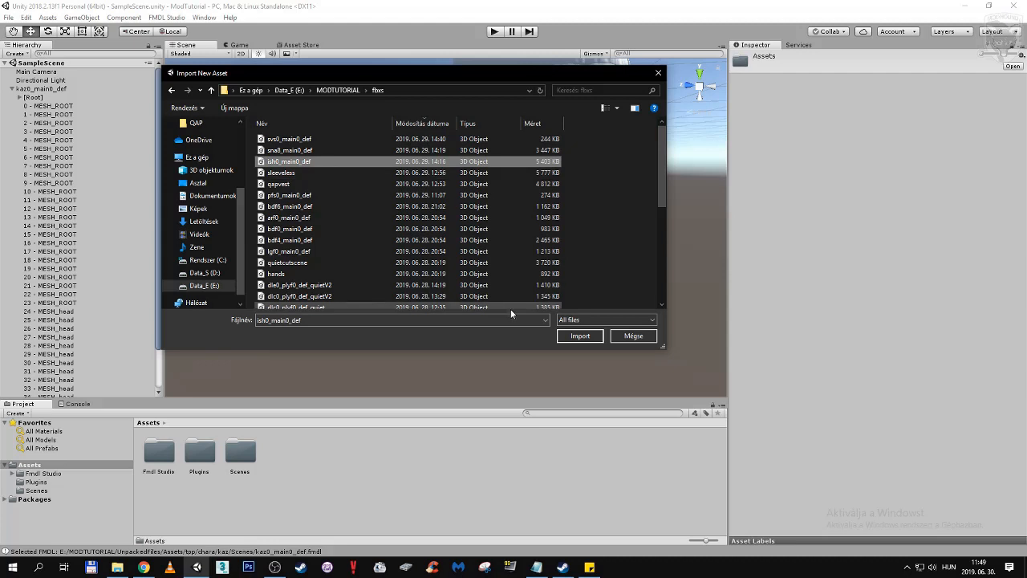
left_click(572, 338)
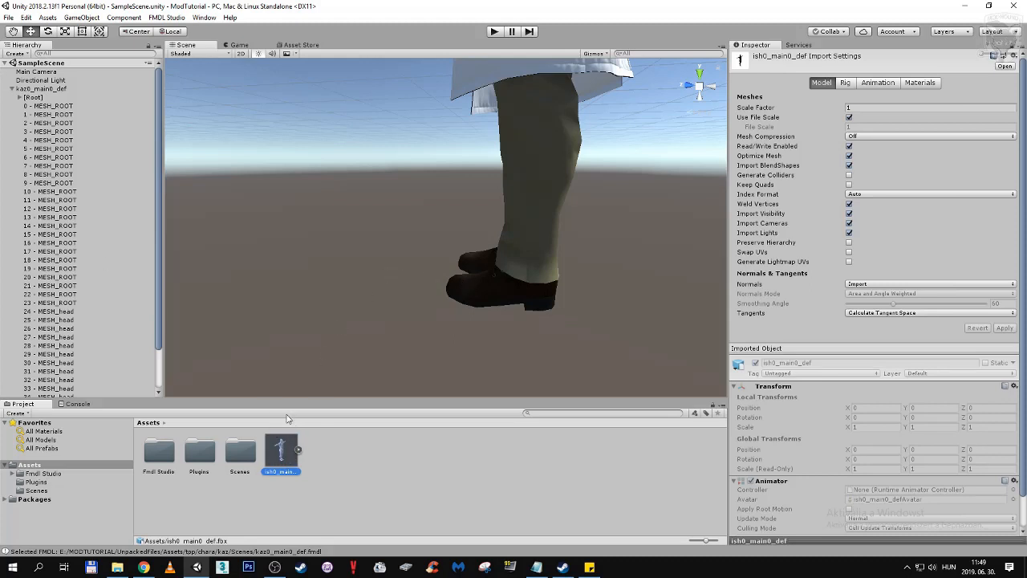
Collapse kaz0_main0_def, place the imported ish0_main0_def model in the scene and view its whole figure from the front
left_click(11, 89)
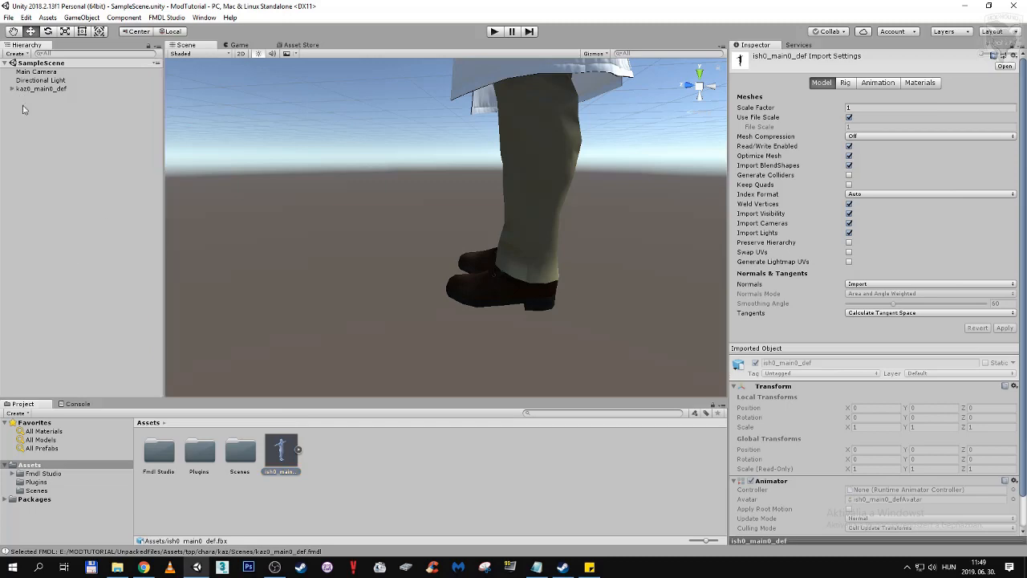
left_click_drag(281, 463, 66, 311)
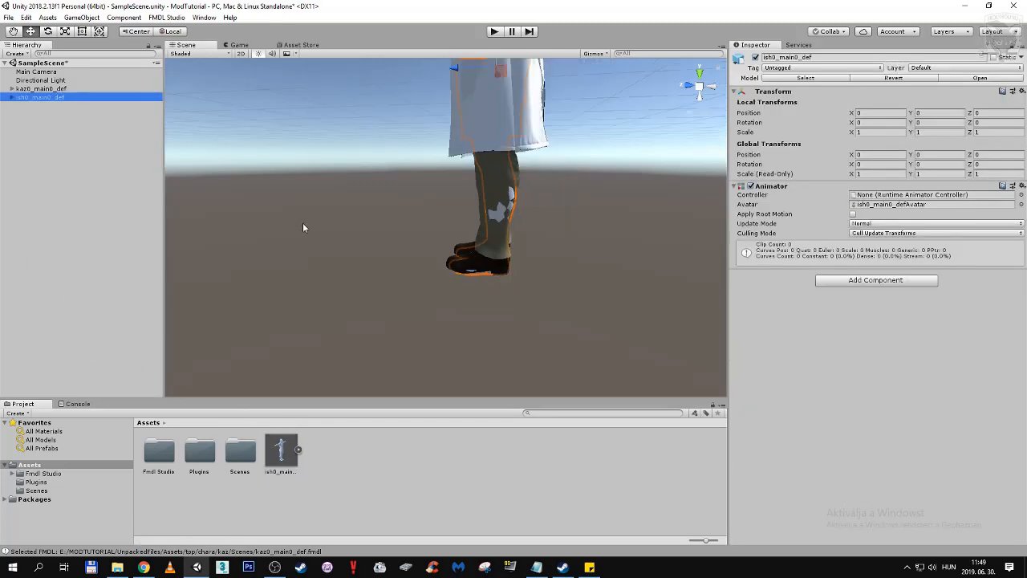
right_click_drag(361, 291, 515, 270)
middle_click_drag(516, 271, 651, 271)
scroll(375, 233, "down", 5)
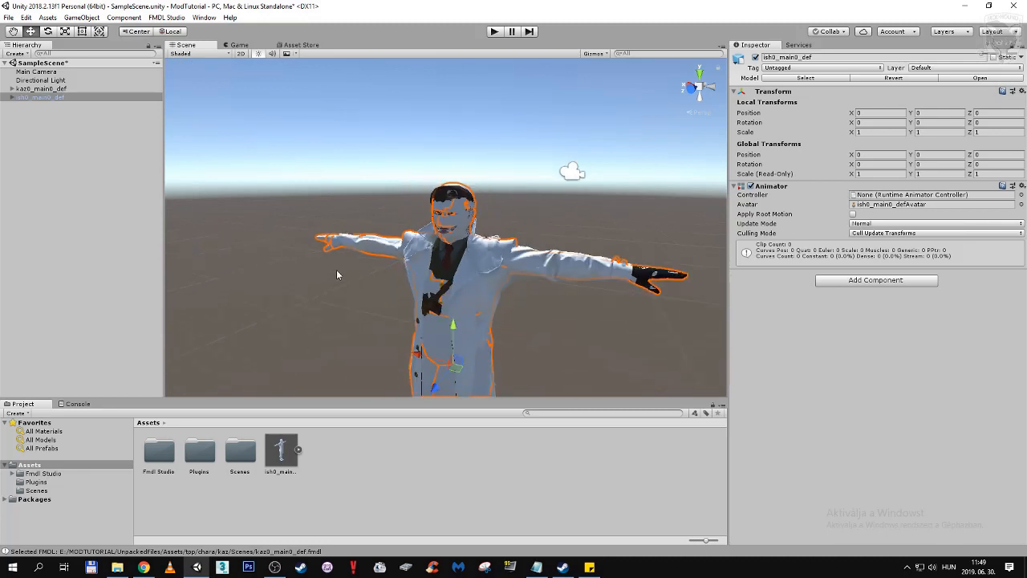
middle_click_drag(336, 275, 336, 228)
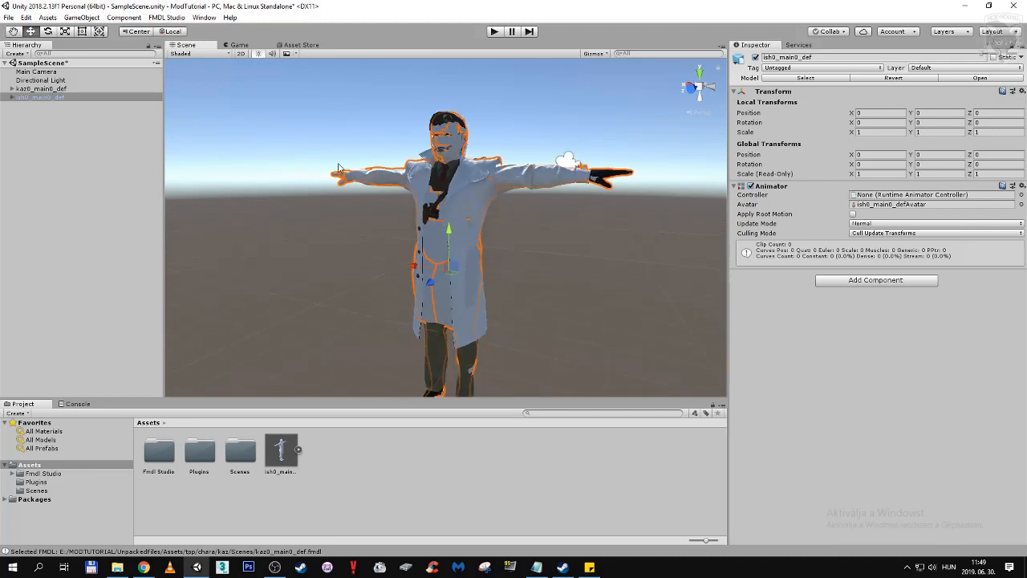
Compare the child meshes of ish0_main0_def and kaz0_main0_def, check the FBX's 0 - MESH_ROOT renderer and root components, and collapse both hierarchies
left_click(11, 97)
left_click(37, 106)
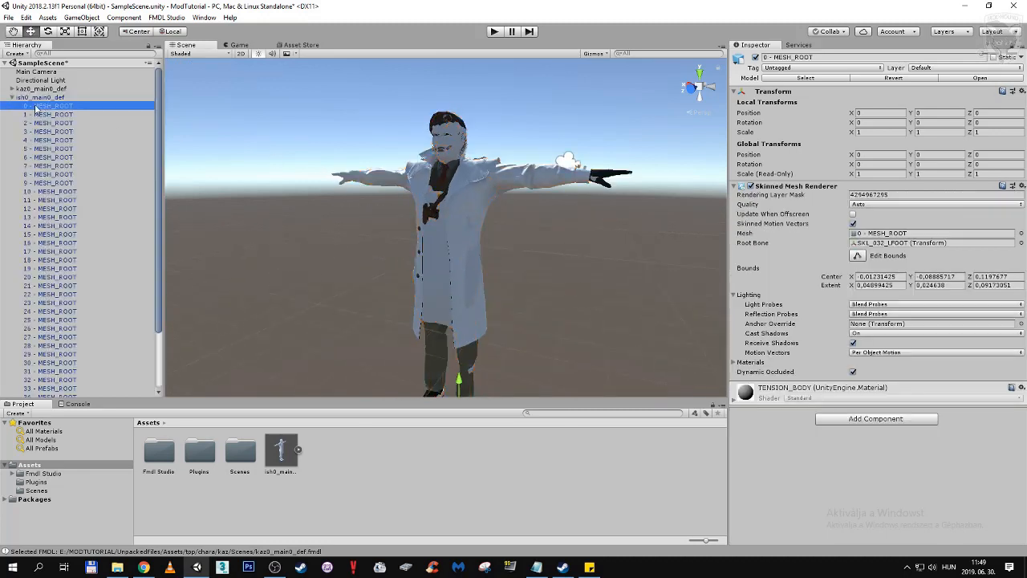
left_click(11, 89)
scroll(46, 110, "down", 10)
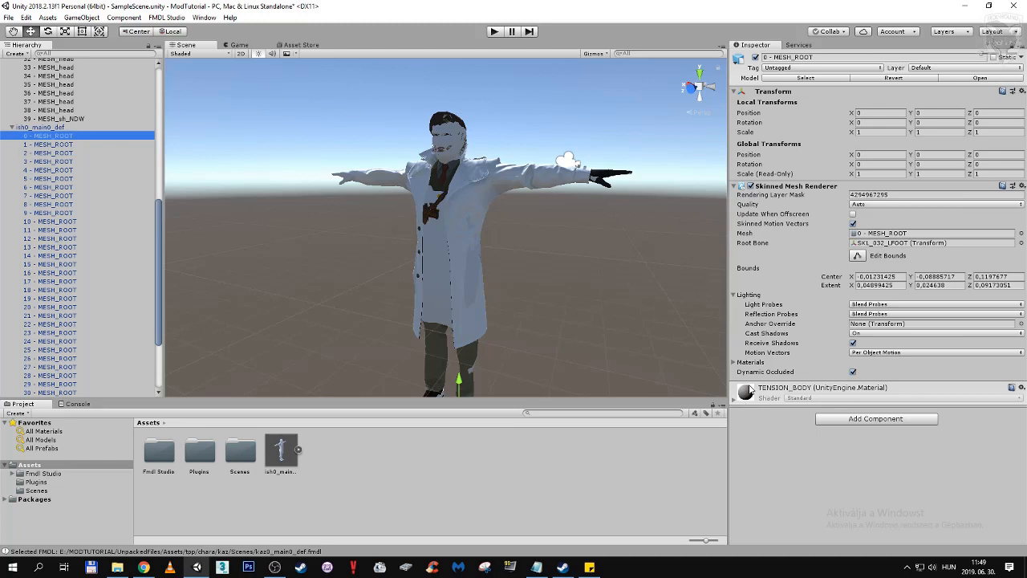
left_click(63, 126)
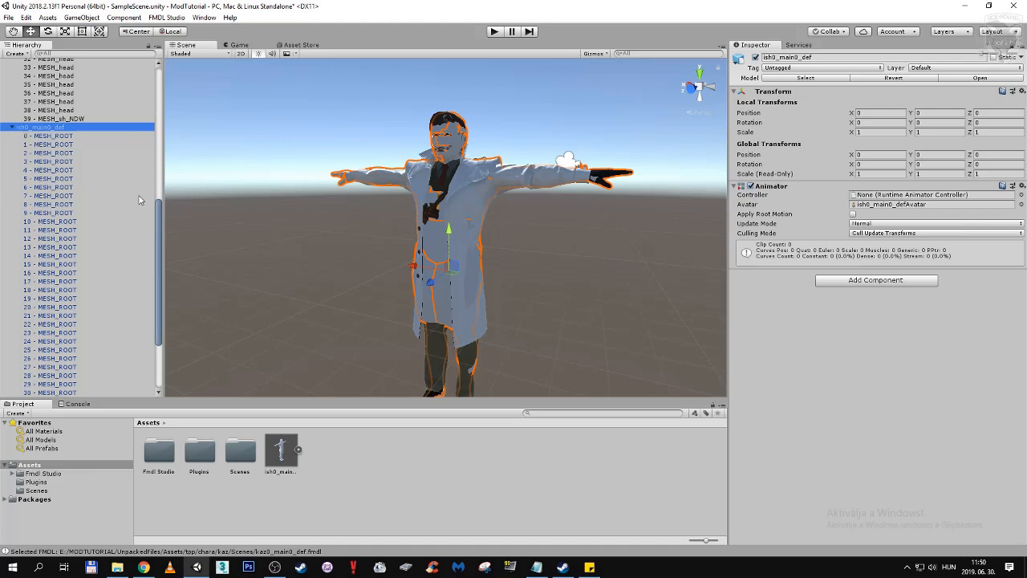
mouse_move(283, 216)
middle_mouse_down()
mouse_move(289, 184)
mouse_move(286, 223)
middle_mouse_up()
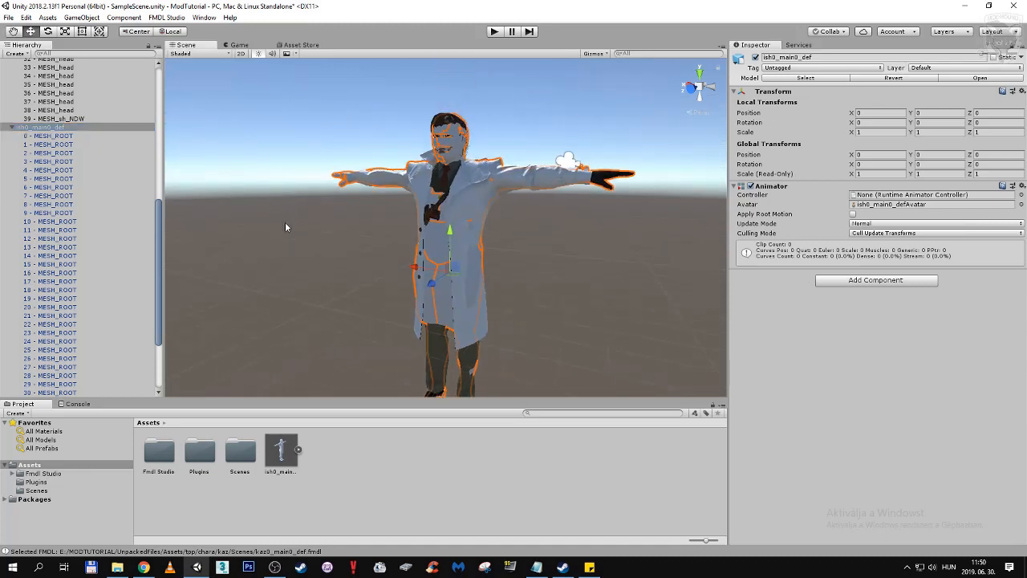
left_click(12, 127)
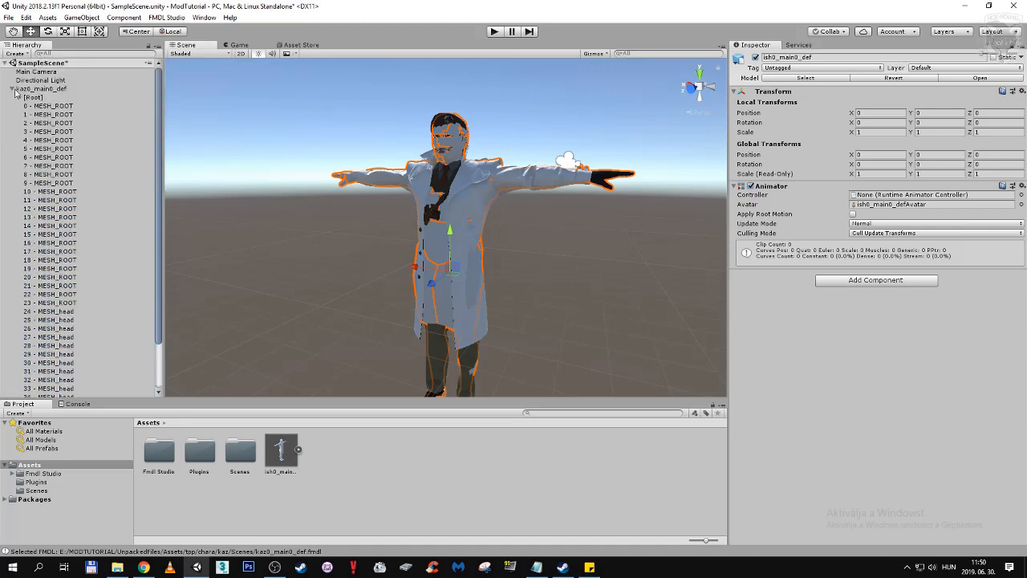
left_click(11, 89)
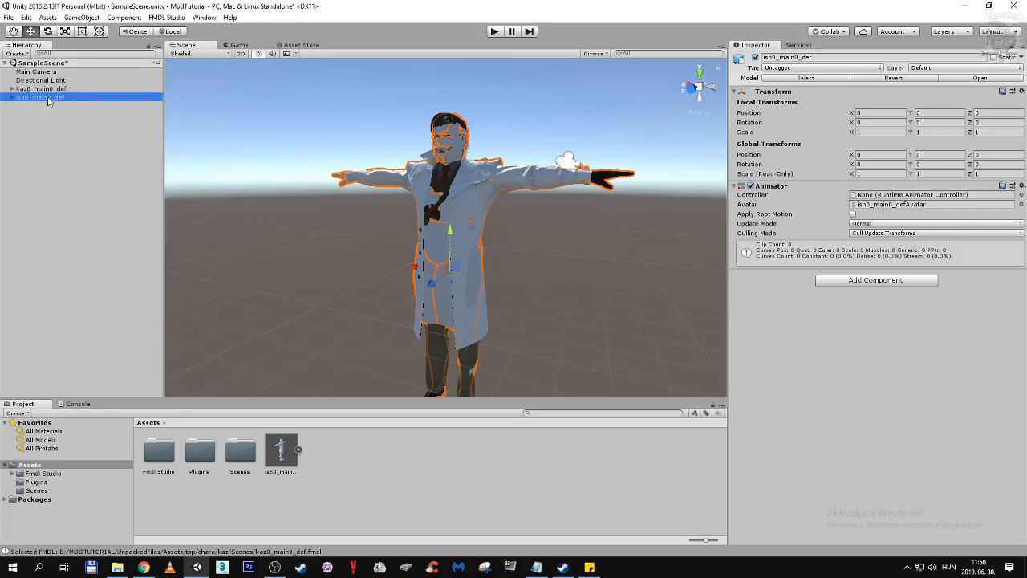
Delete the ish0_main0_def object from the scene, keeping its asset in the project
right_click(48, 100)
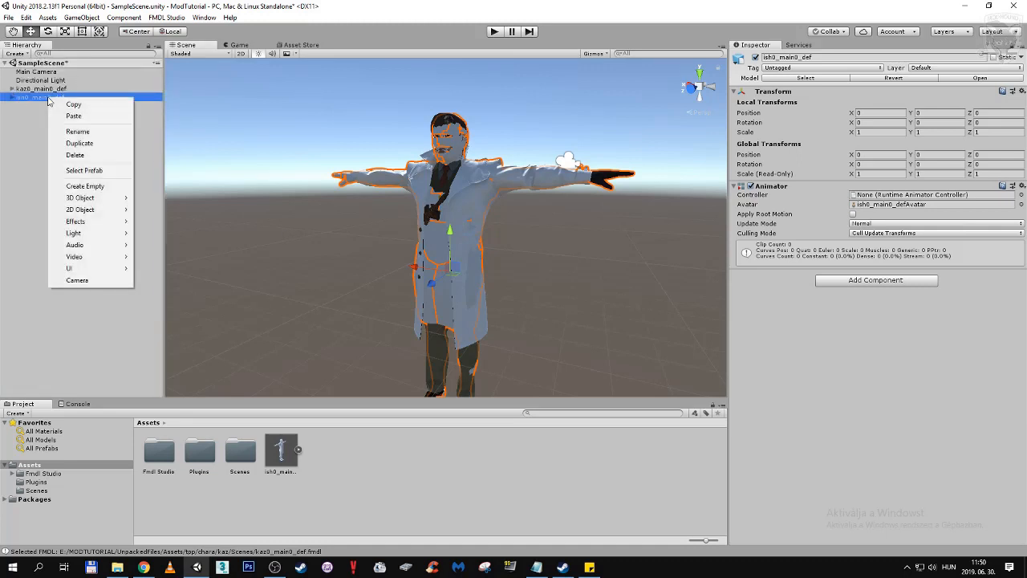
left_click(74, 155)
left_click(280, 450)
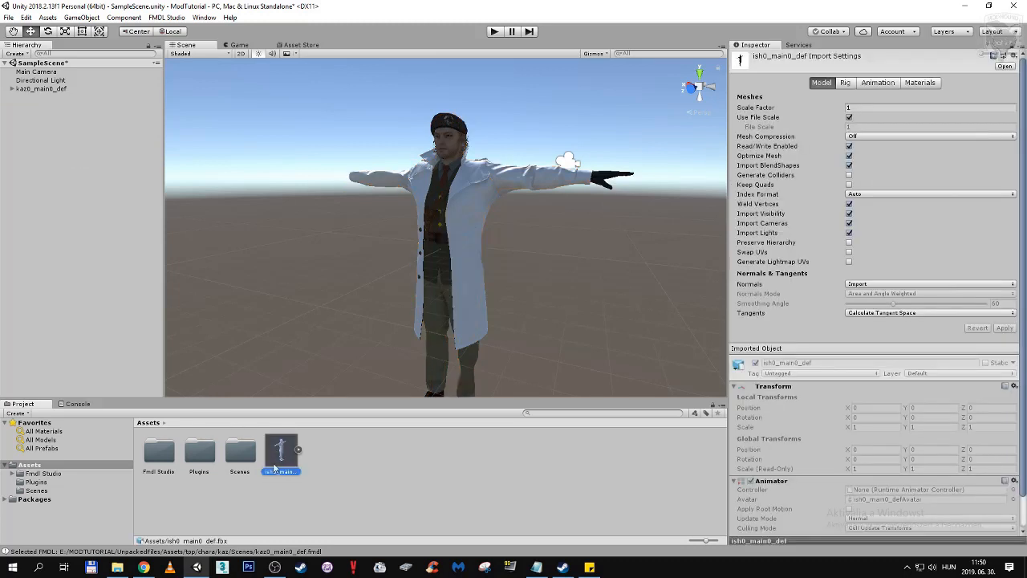
left_click(347, 463)
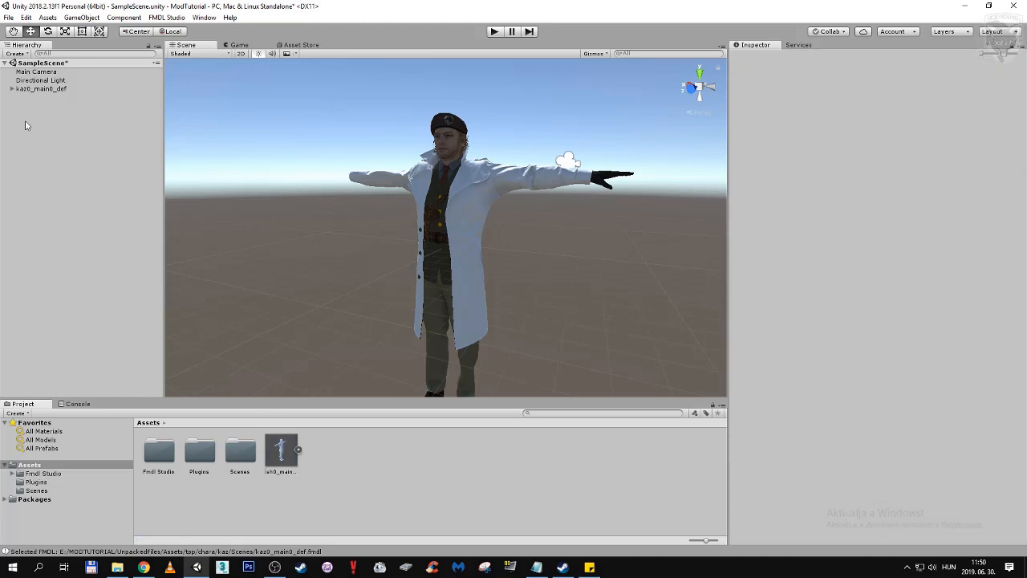
Expand the kaz0_main0_def skeleton through [Root], SKL_000_WAIST and SKL_001_SPINE, and inspect the left thigh bone's box collider
left_click(46, 89)
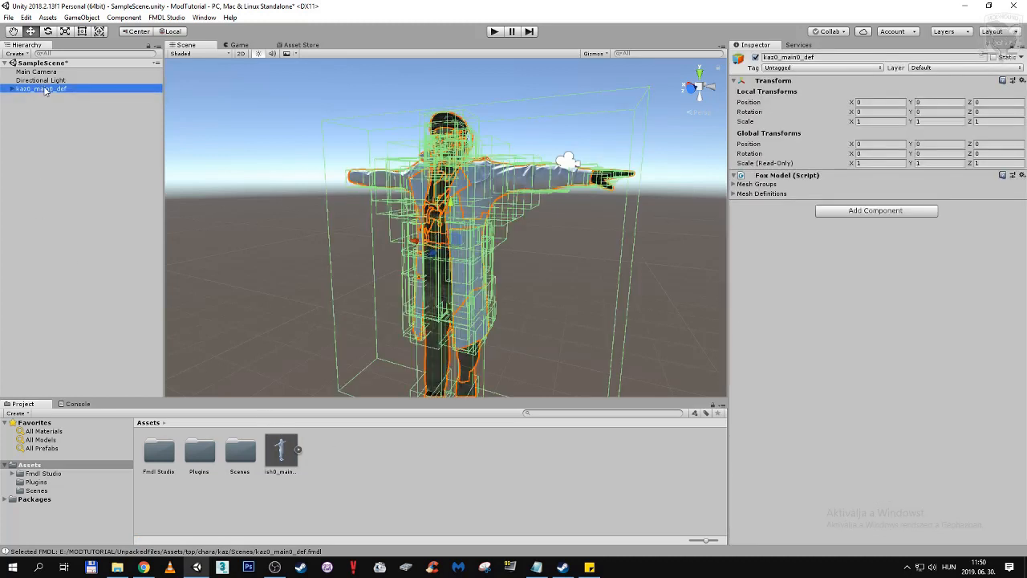
left_click(11, 89)
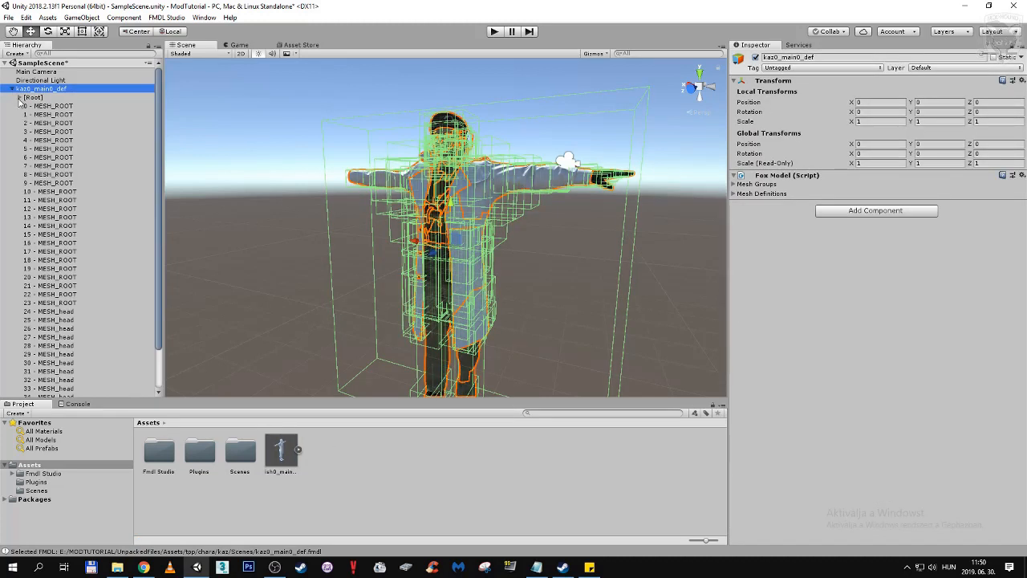
left_click(19, 97)
left_click(27, 106)
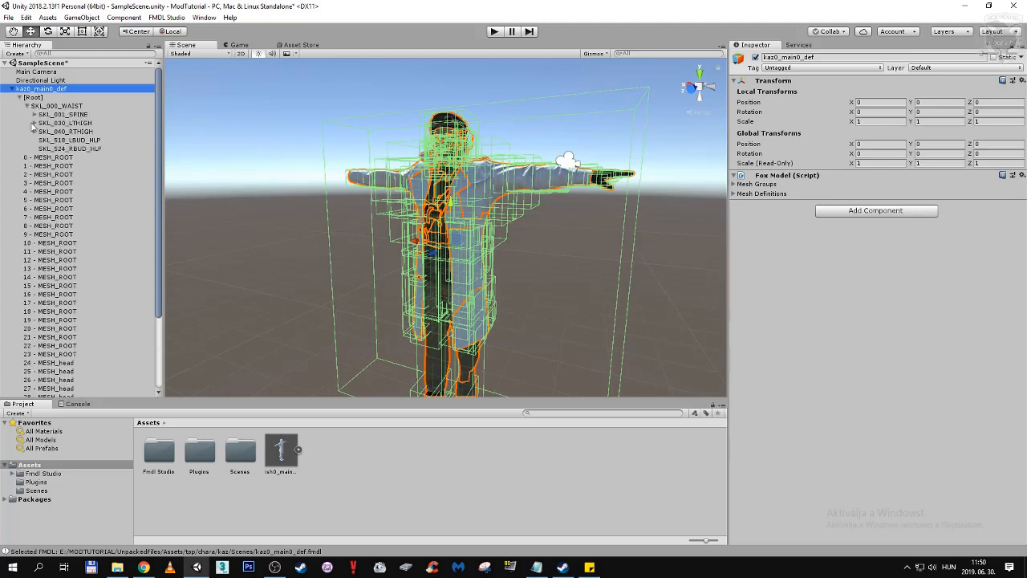
left_click_drag(275, 195, 625, 207, "alt")
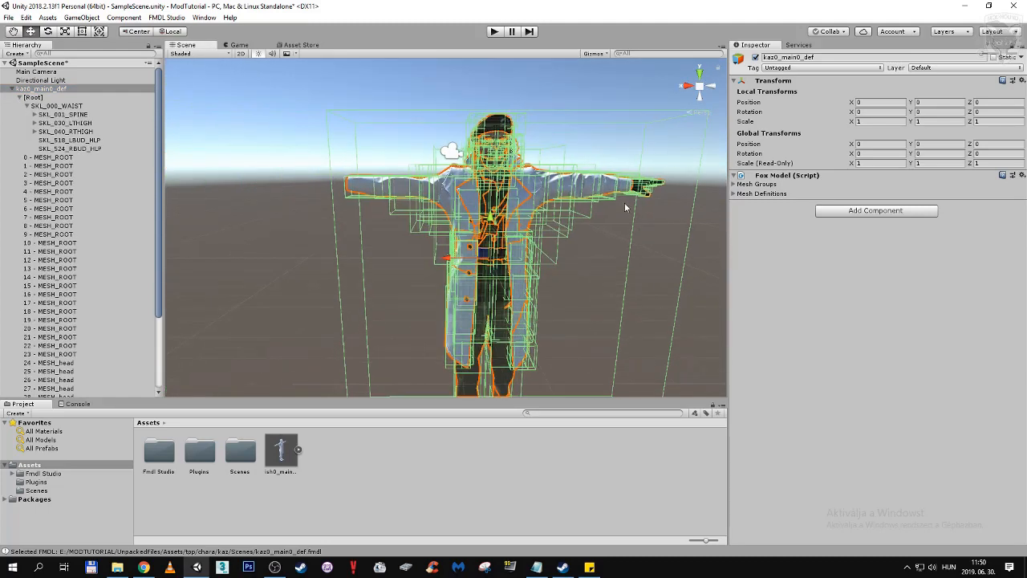
left_click(37, 125)
left_click(34, 114)
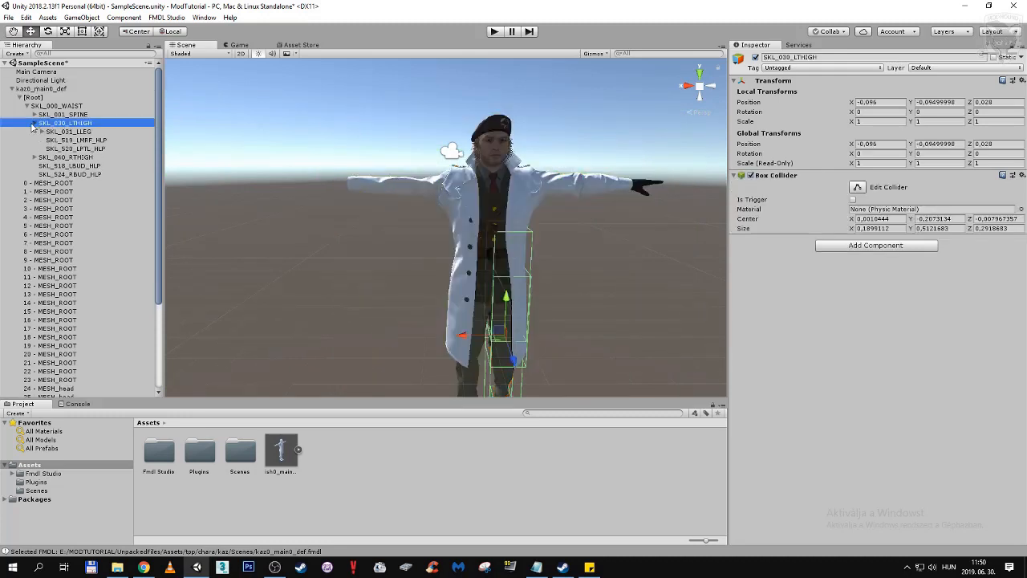
Inspect the box colliders of the [Root], waist, chest and left shoulder bones, expanding SKL_002_CHEST to reach the shoulder
left_click(32, 97)
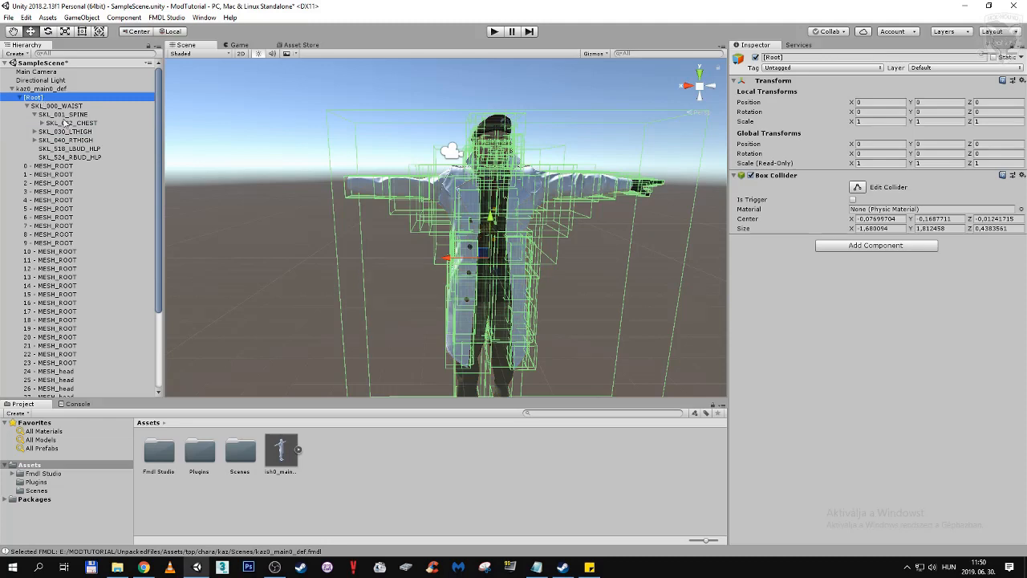
left_click(71, 106)
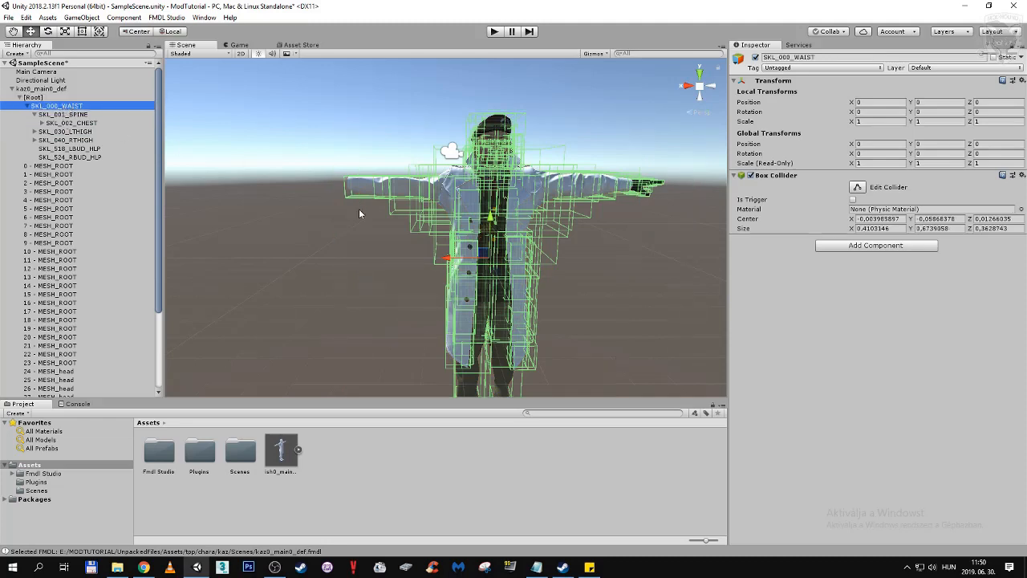
middle_click_drag(362, 214, 431, 192)
left_click(68, 115)
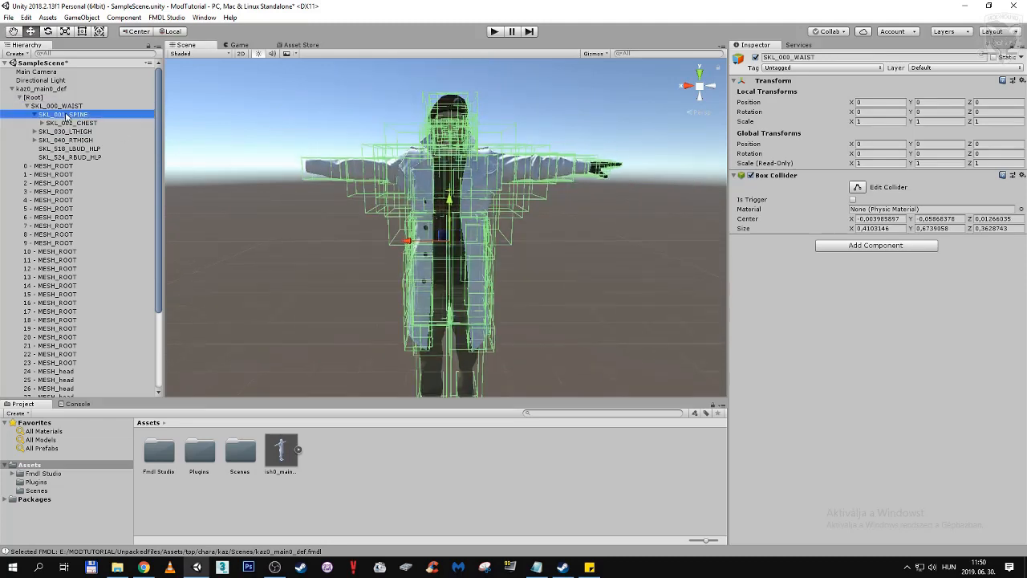
left_click(40, 124)
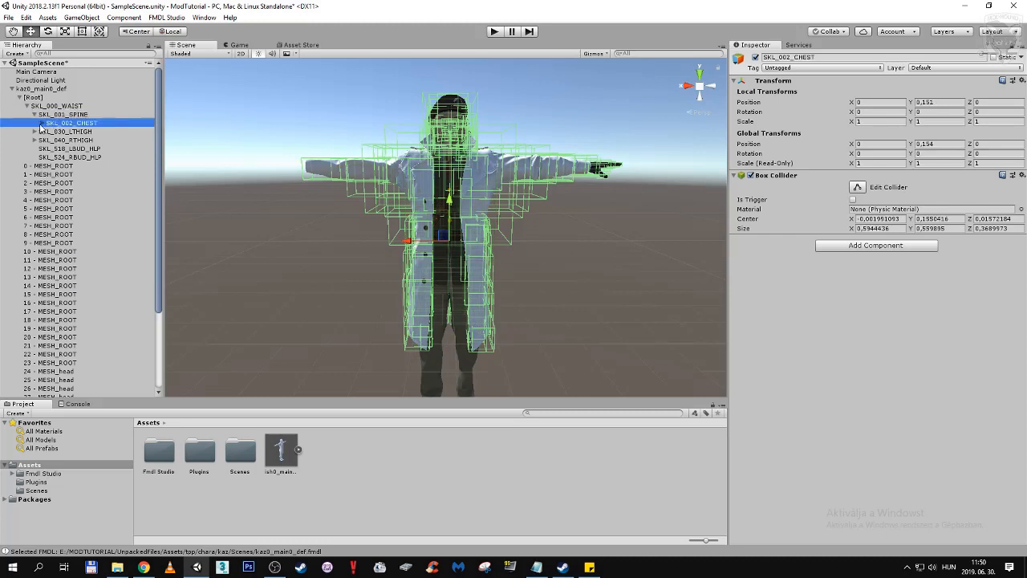
left_click(42, 124)
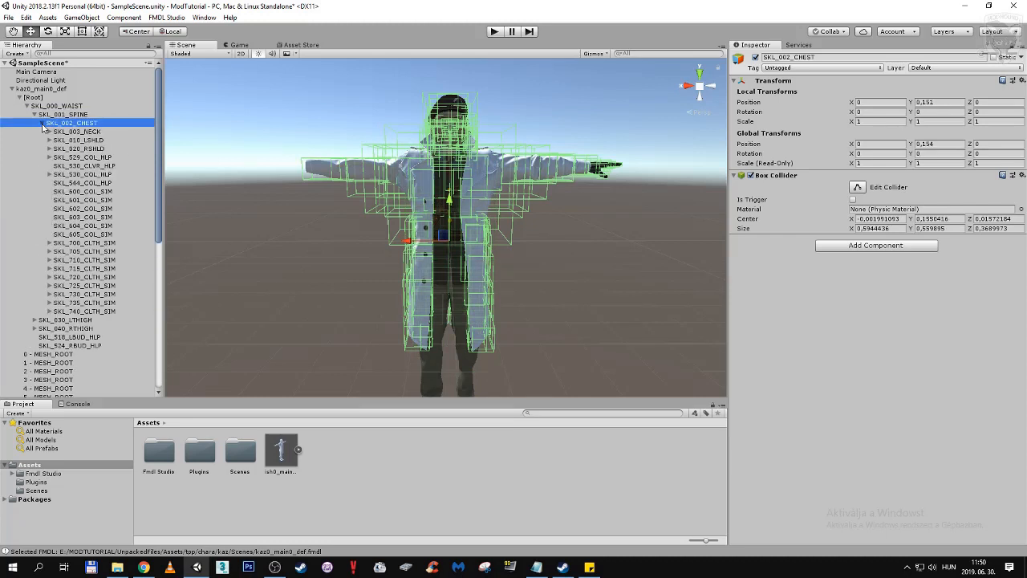
left_click(80, 141)
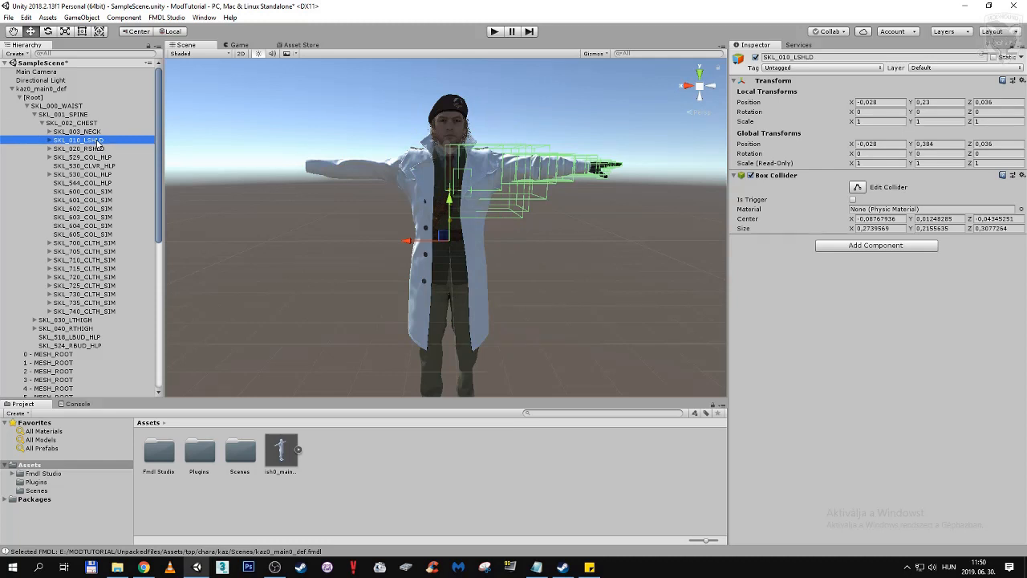
Rotate the left shoulder bone SKL_010_LSHLD about 20 degrees around Z to test how the arm deforms
scroll(571, 225, "up", 4)
middle_click_drag(576, 242, 555, 273)
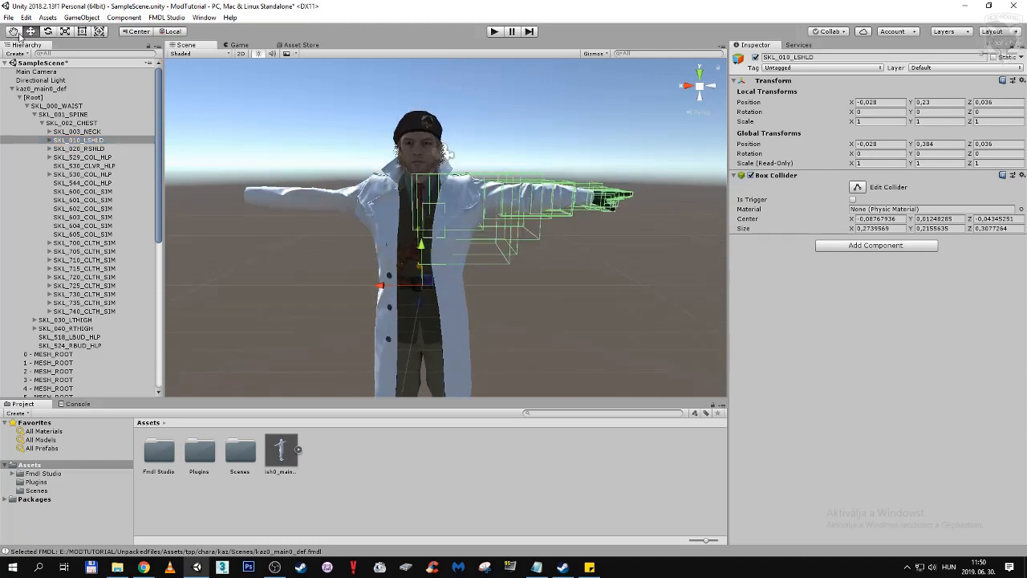
left_click(47, 31)
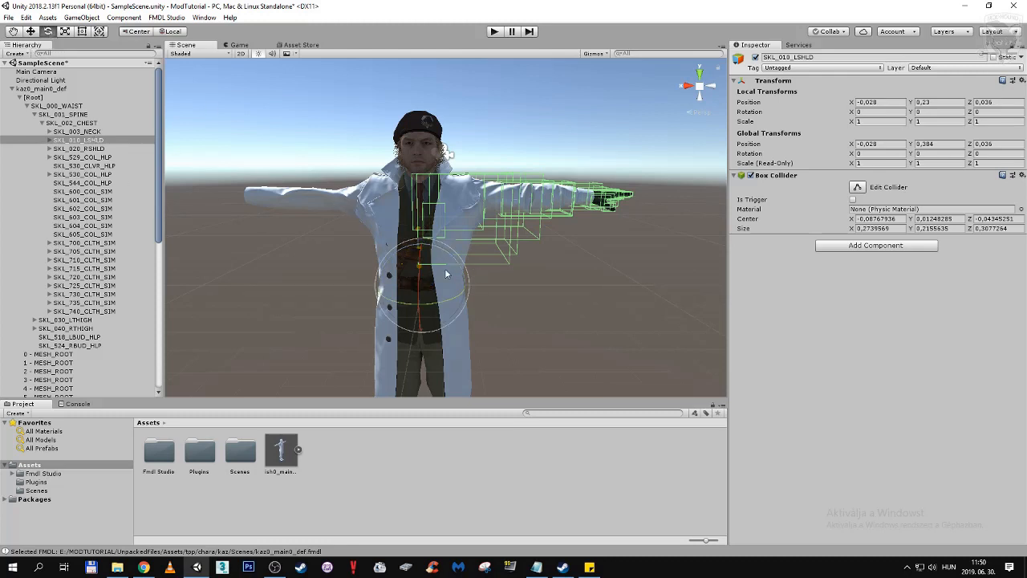
left_click_drag(451, 258, 483, 258)
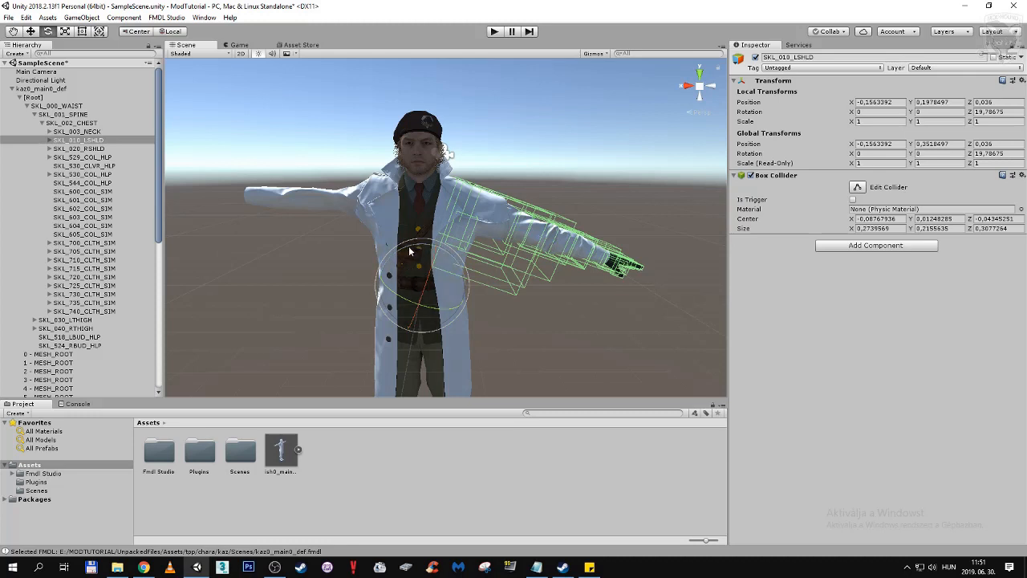
Undo the left shoulder bone's rotation and deselect the bone
left_click(26, 17)
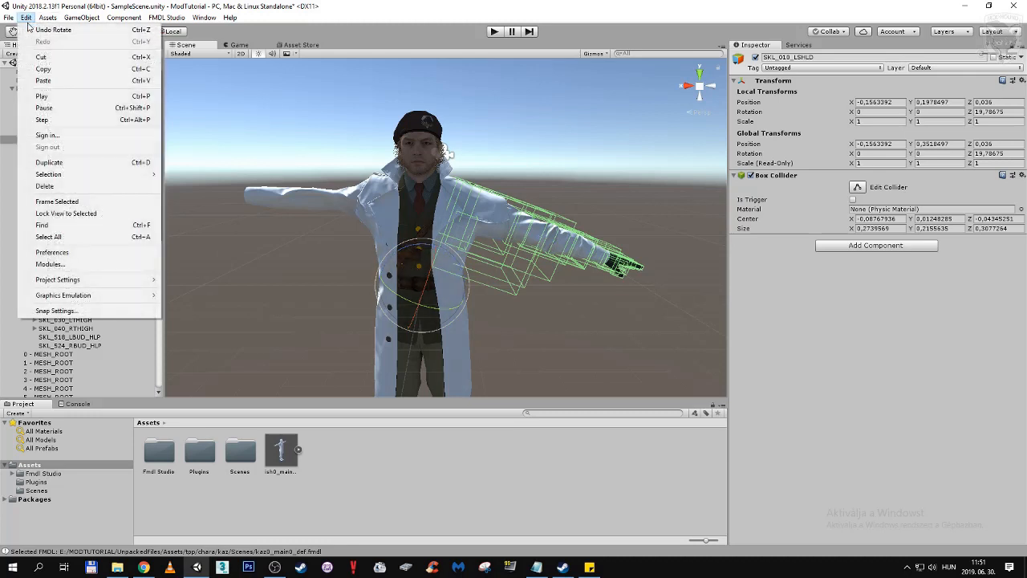
left_click(36, 27)
middle_click_drag(318, 156, 334, 153)
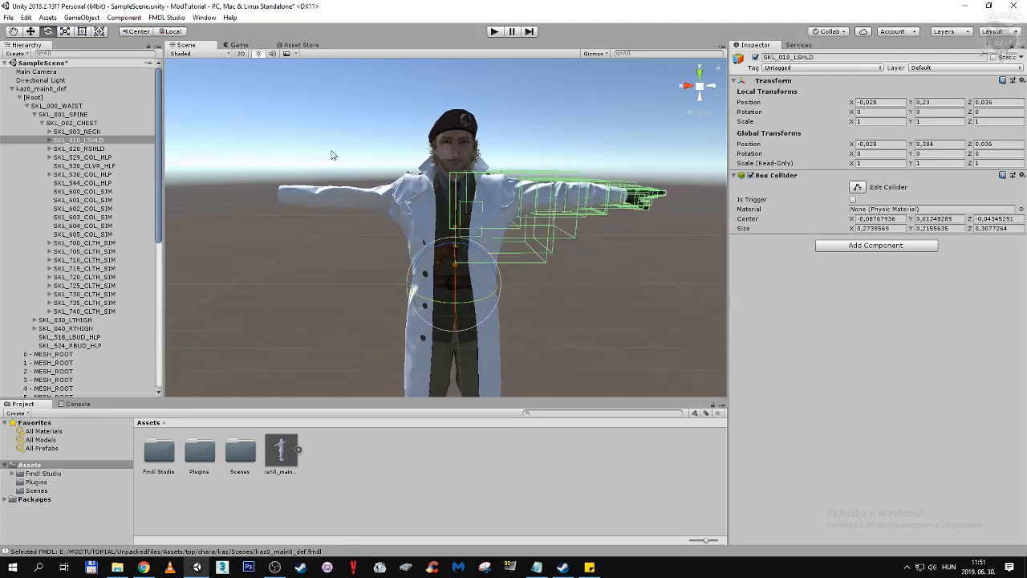
left_click(336, 157)
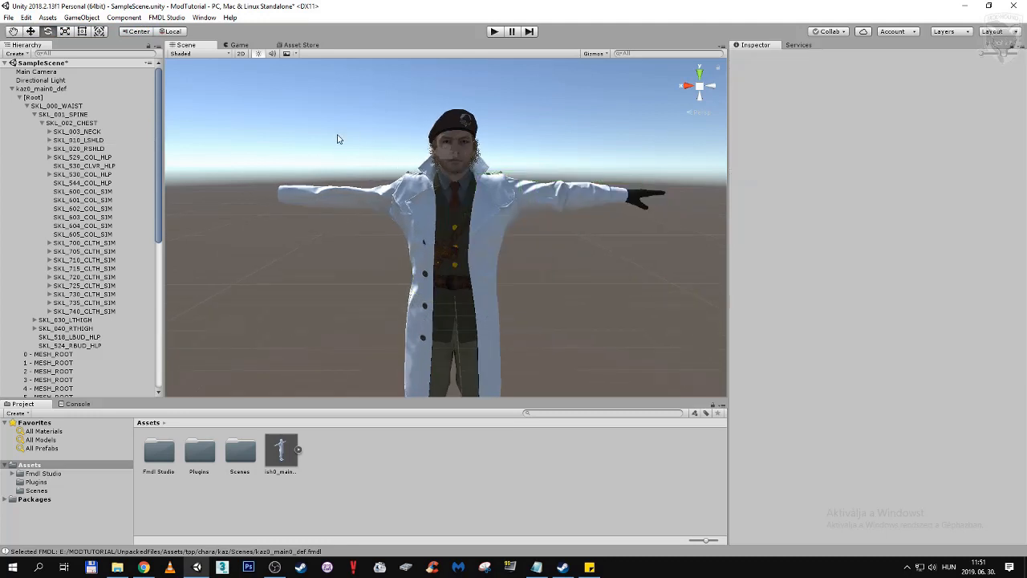
Collapse the kaz0_main0_def hierarchy, select its root object and look over the FMDL Studio commands
left_click(13, 91)
left_click(47, 89)
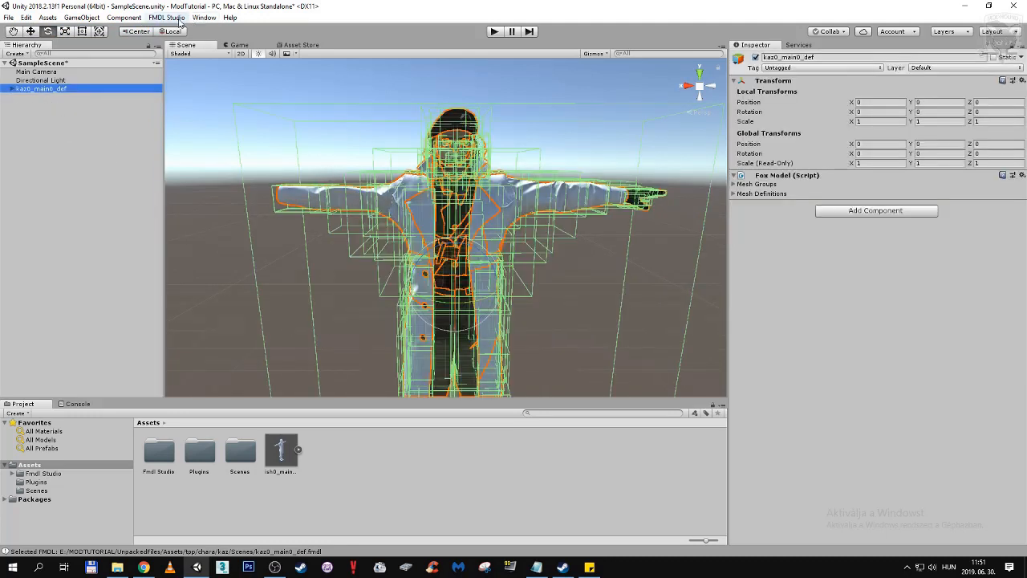
left_click(166, 17)
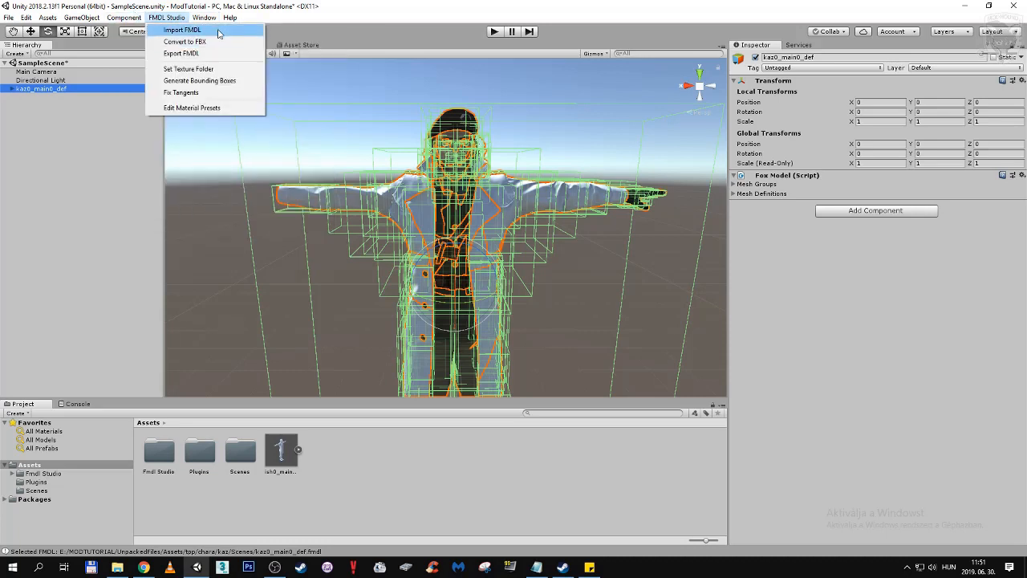
left_click(201, 9)
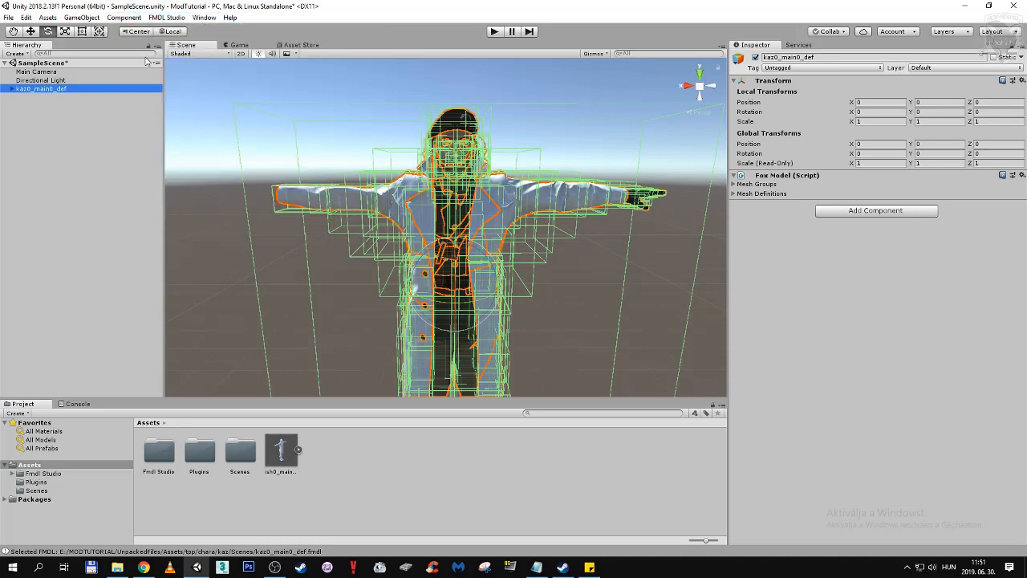
left_click(104, 112)
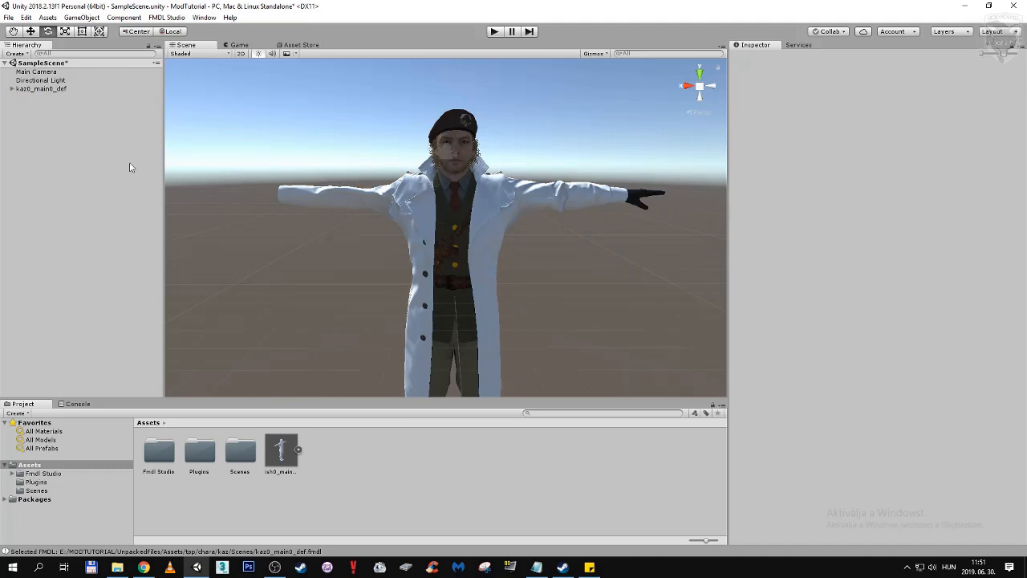
left_click(169, 17)
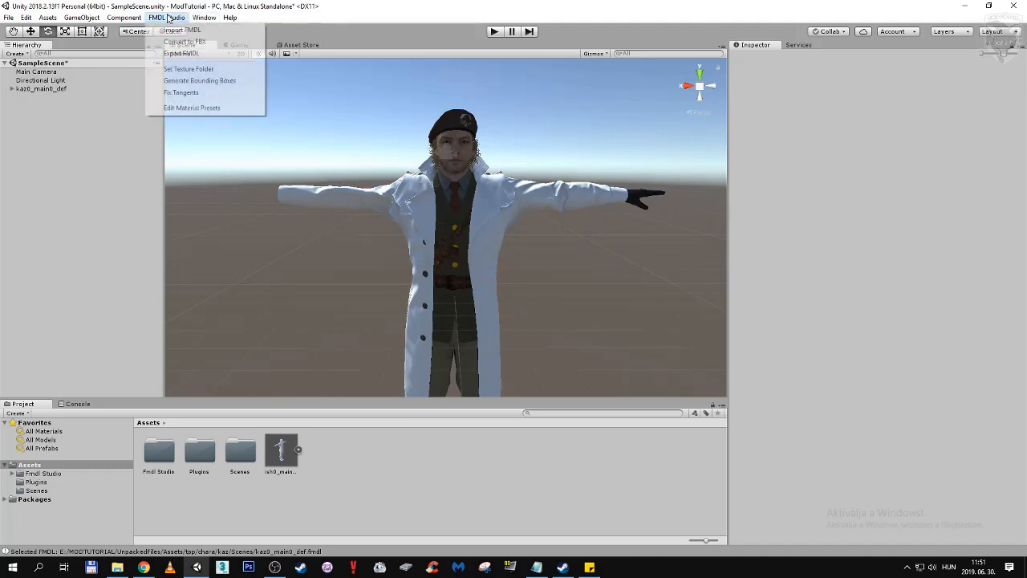
mouse_move(230, 17)
left_click(70, 90)
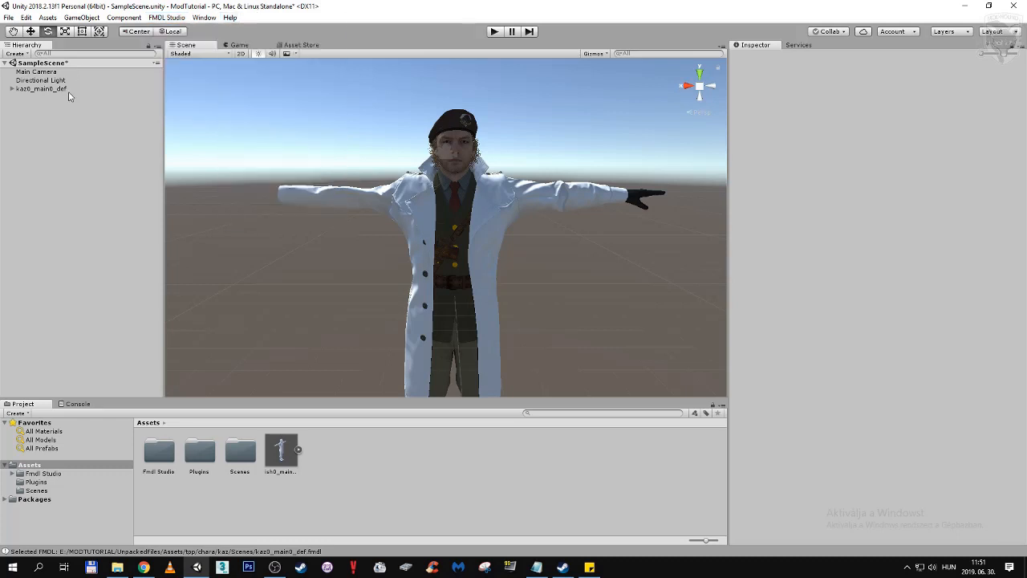
left_click(69, 89)
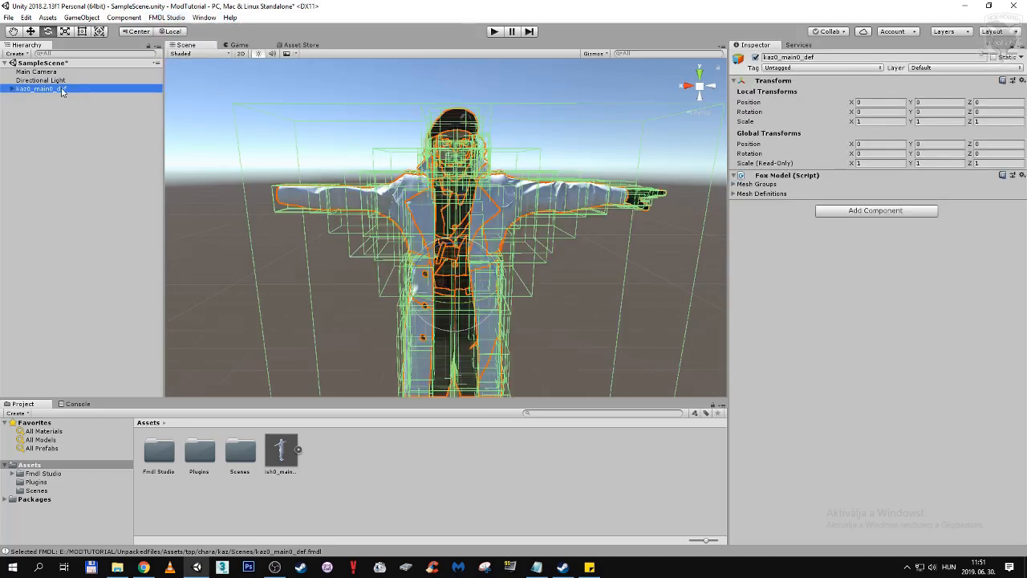
Review Convert to FBX and the other FMDL Studio commands for kaz0_main0_def, and check the ish0_main0_def asset's import settings
left_click(177, 18)
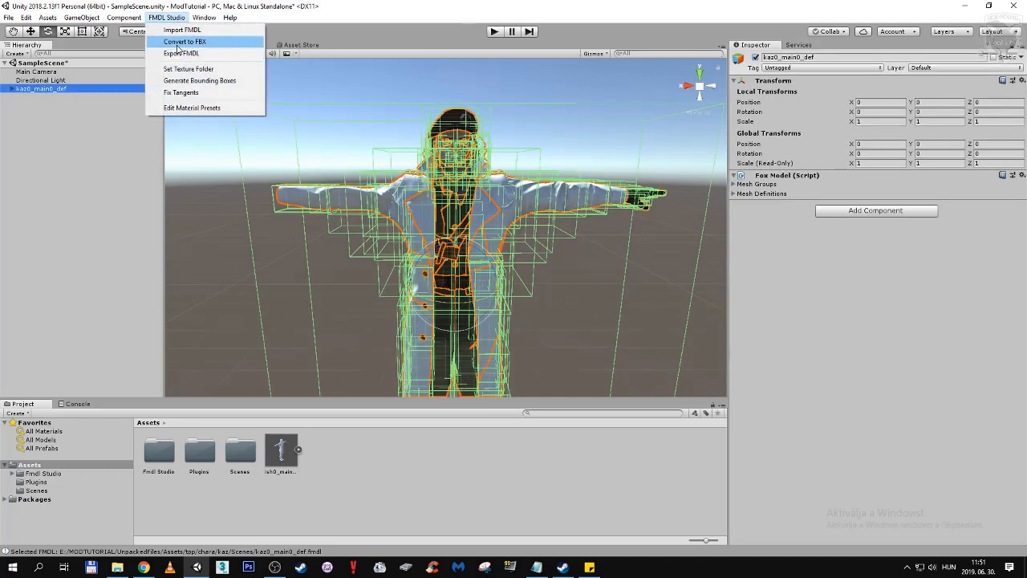
left_click(178, 45)
left_click(285, 460)
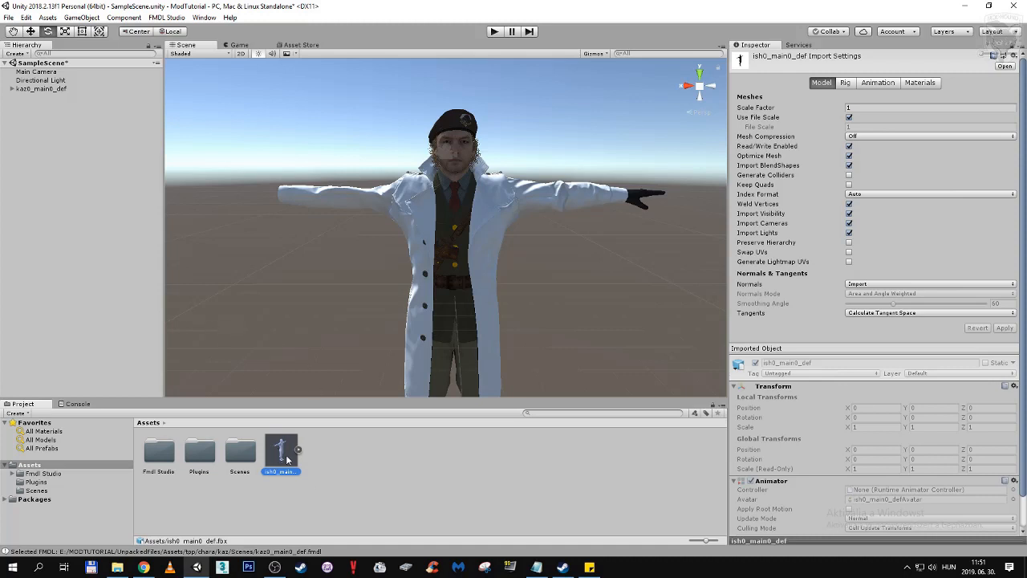
left_click(59, 89)
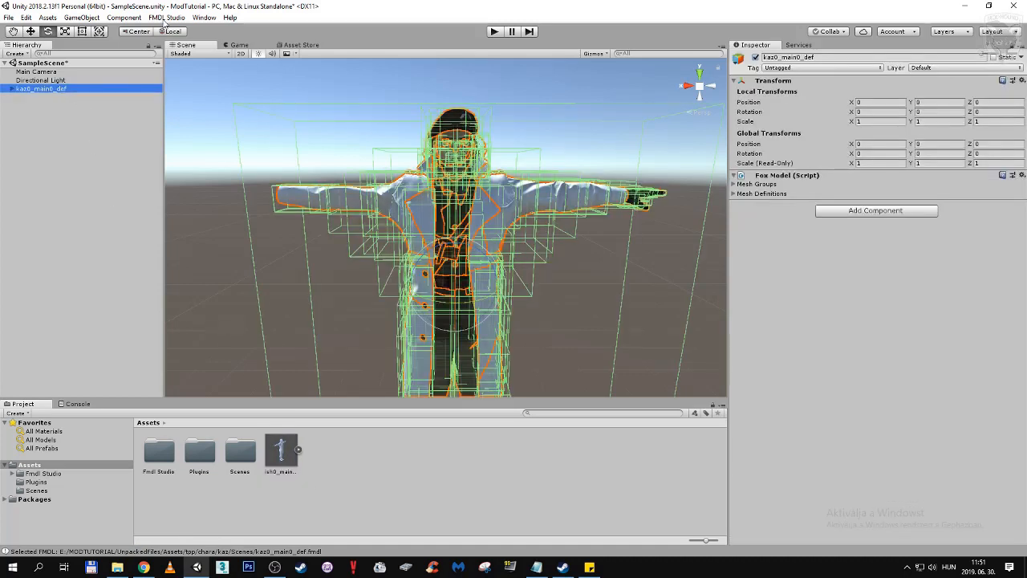
left_click(166, 17)
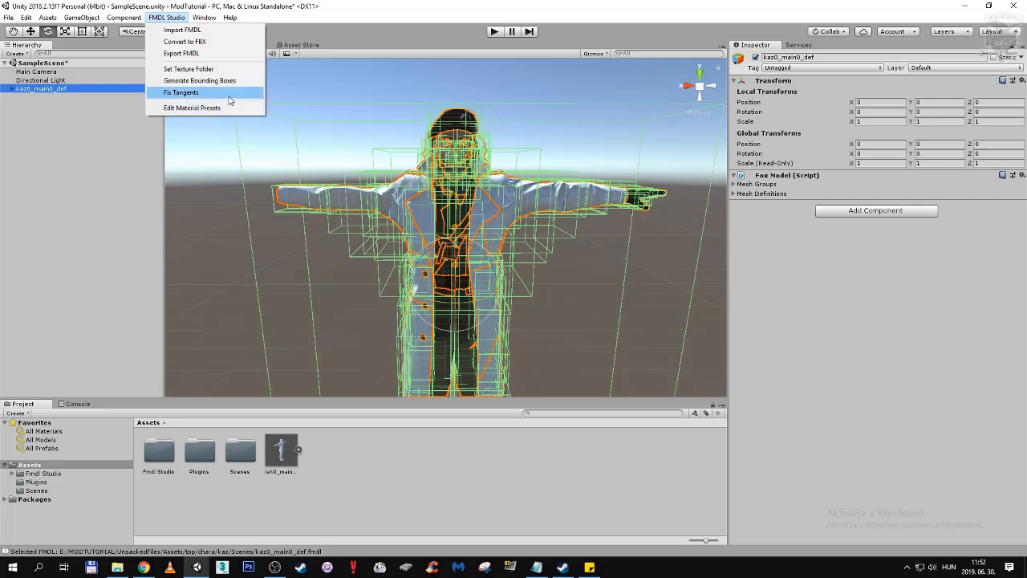
left_click(173, 17)
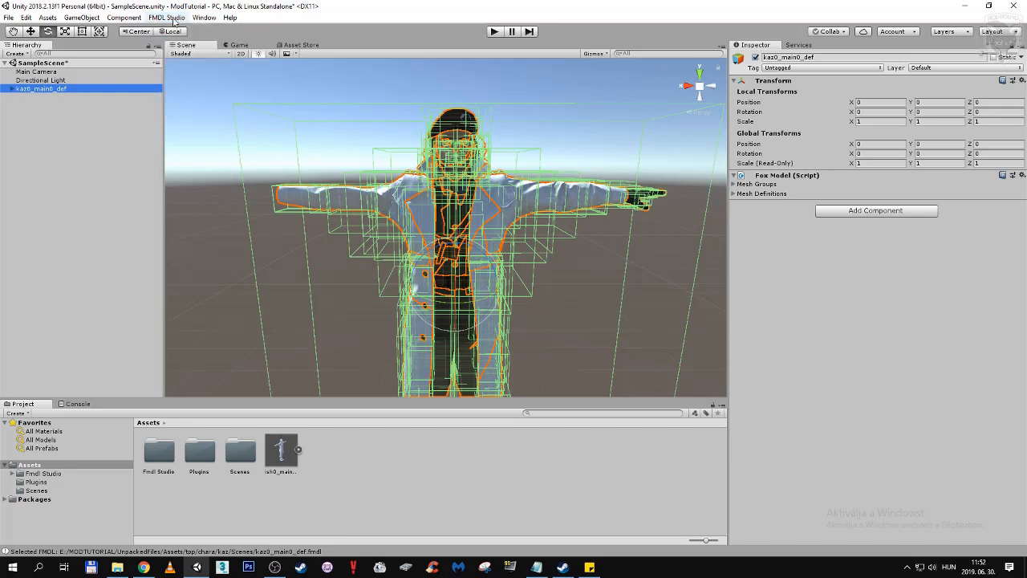
Examine the full-length character, pick its coat button mesh directly in the scene to inspect its renderer, and clear the selection
scroll(263, 123, "down", 8)
middle_click_drag(280, 127, 282, 109)
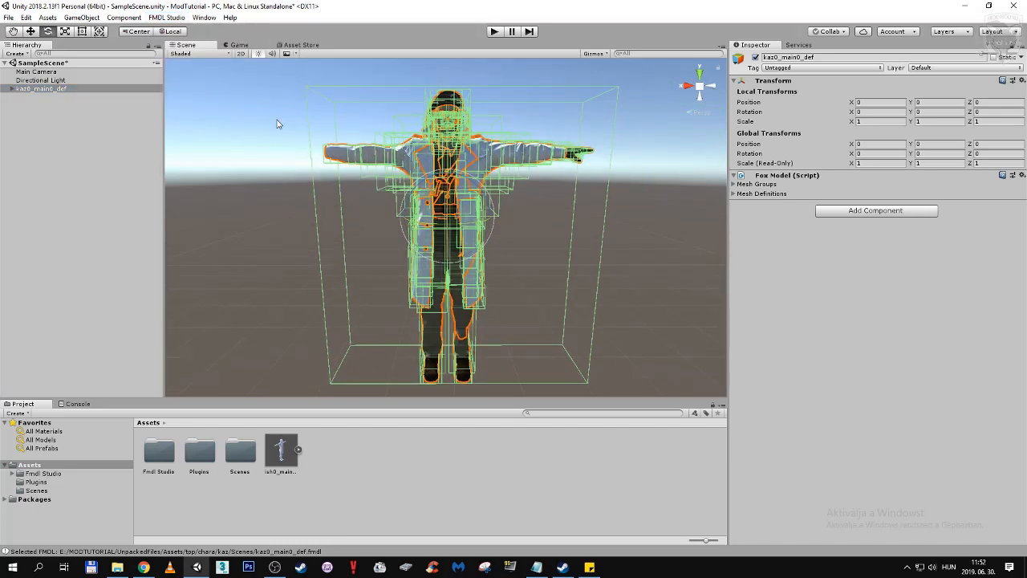
left_click(277, 124)
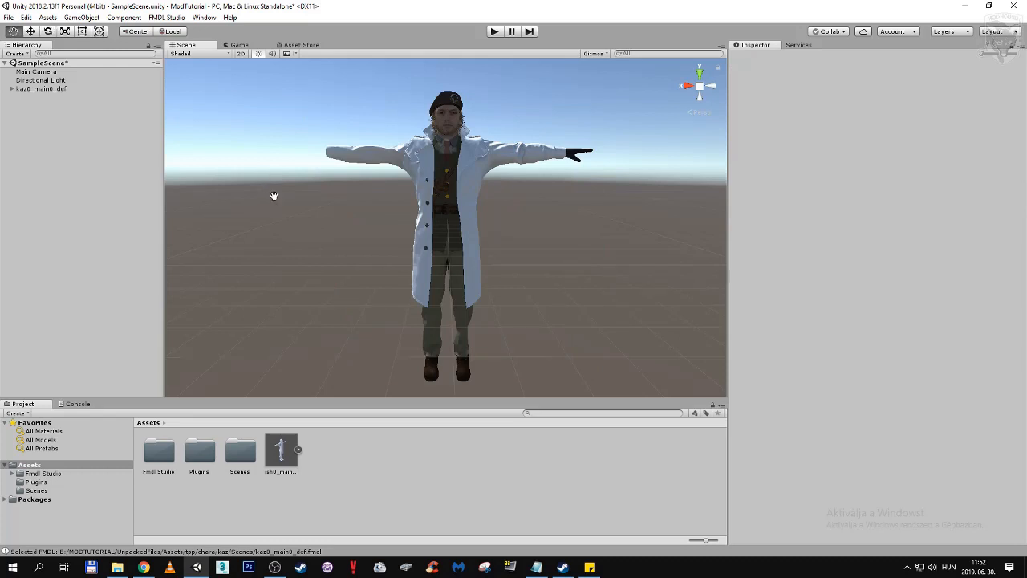
mouse_move(275, 195)
left_mouse_down("alt")
mouse_move(314, 184)
mouse_move(279, 211)
mouse_move(284, 197)
left_mouse_up("alt")
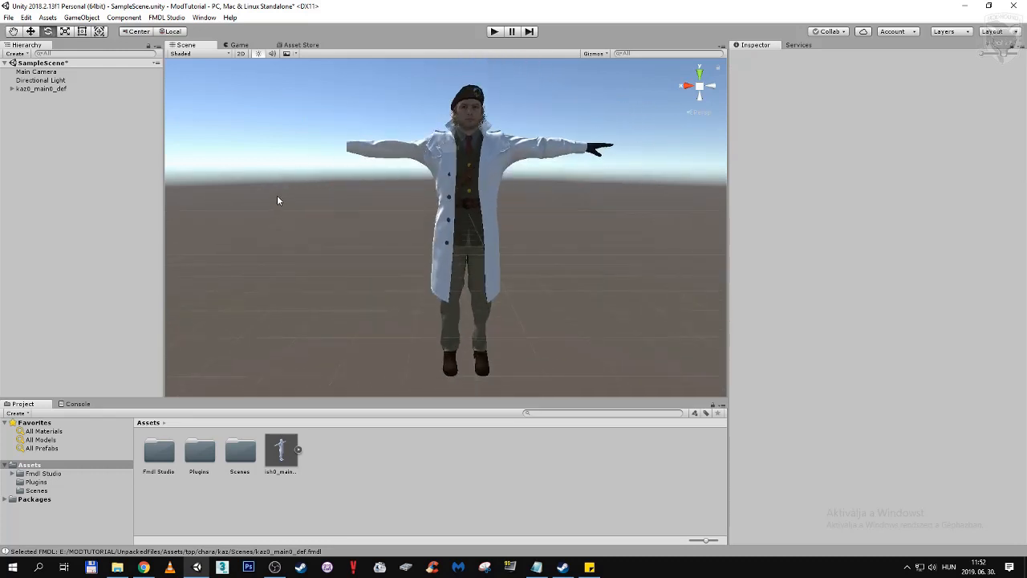
mouse_move(301, 191)
middle_mouse_down()
mouse_move(265, 198)
mouse_move(324, 173)
mouse_move(297, 191)
middle_mouse_up()
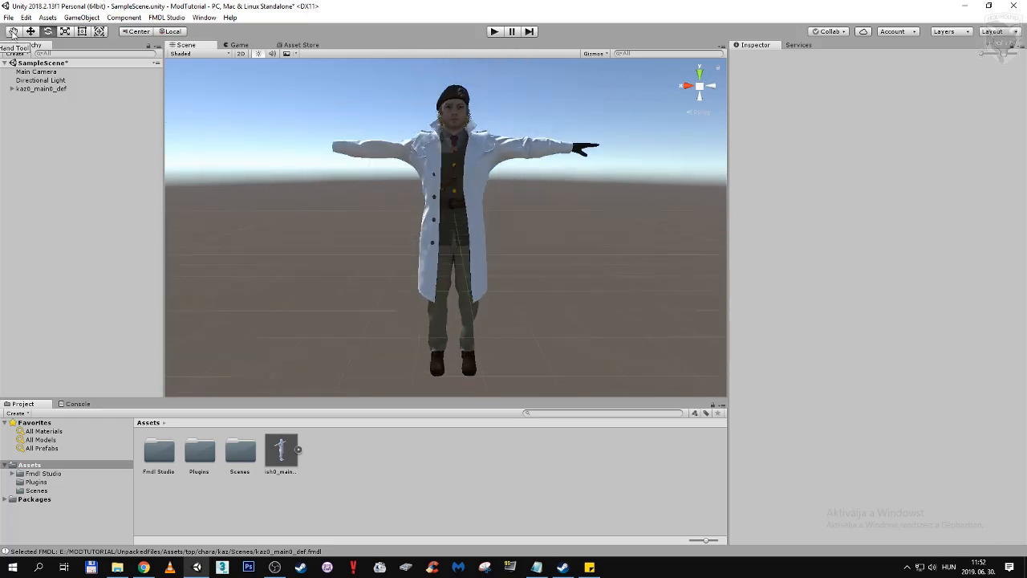
middle_click_drag(264, 209, 326, 205)
left_click(458, 168)
left_click(457, 224)
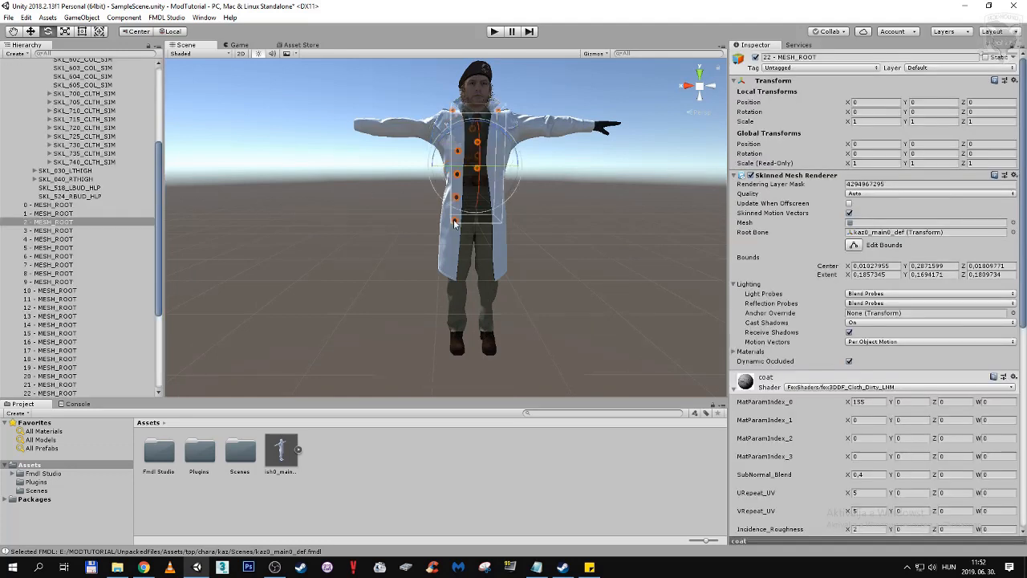
left_click(447, 254)
left_click(313, 178)
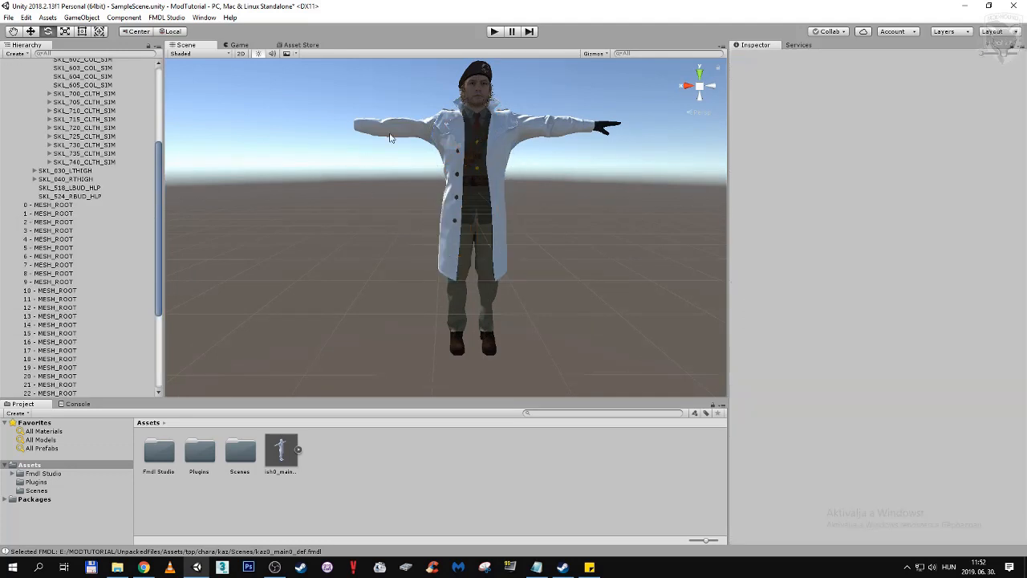
Fly the scene camera around the character to view it from the side, and return to a frontal view
right_click_drag(390, 138, 374, 168)
key("Up")
key("Down")
key("Right")
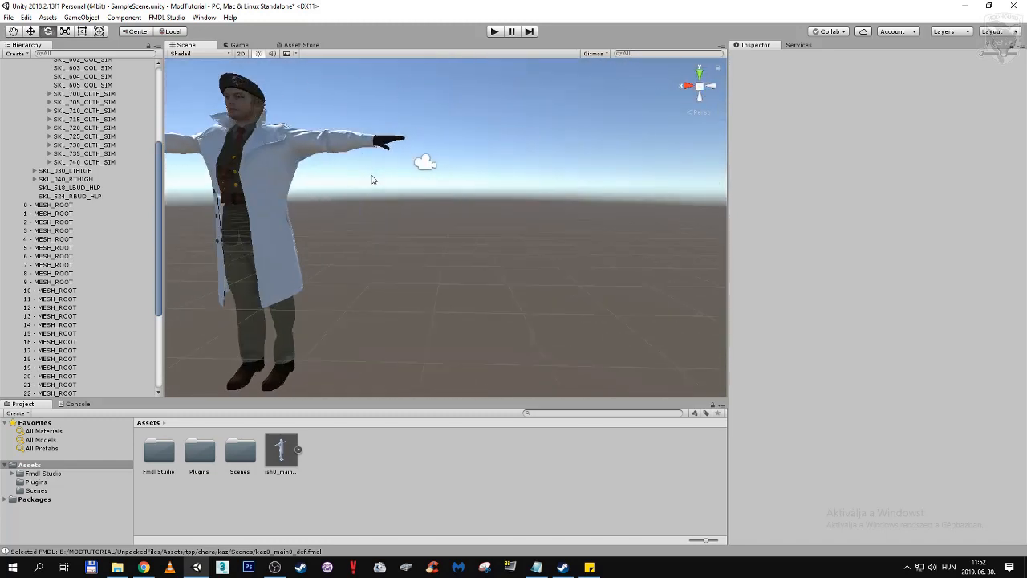
key("Left")
key("Right")
key("Left")
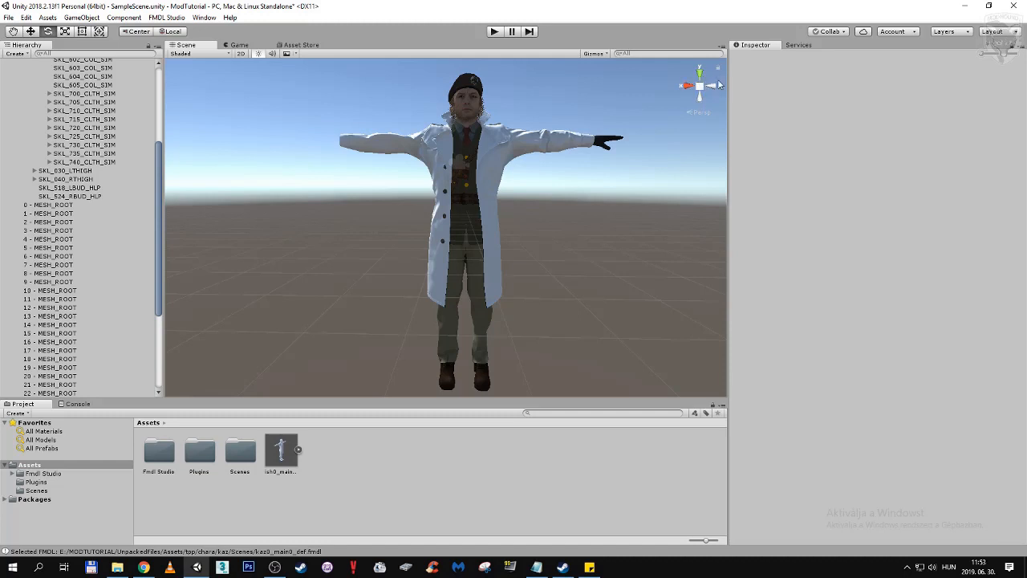
View the character along the scene's right, front and top axes
left_click(695, 90)
left_click(690, 87)
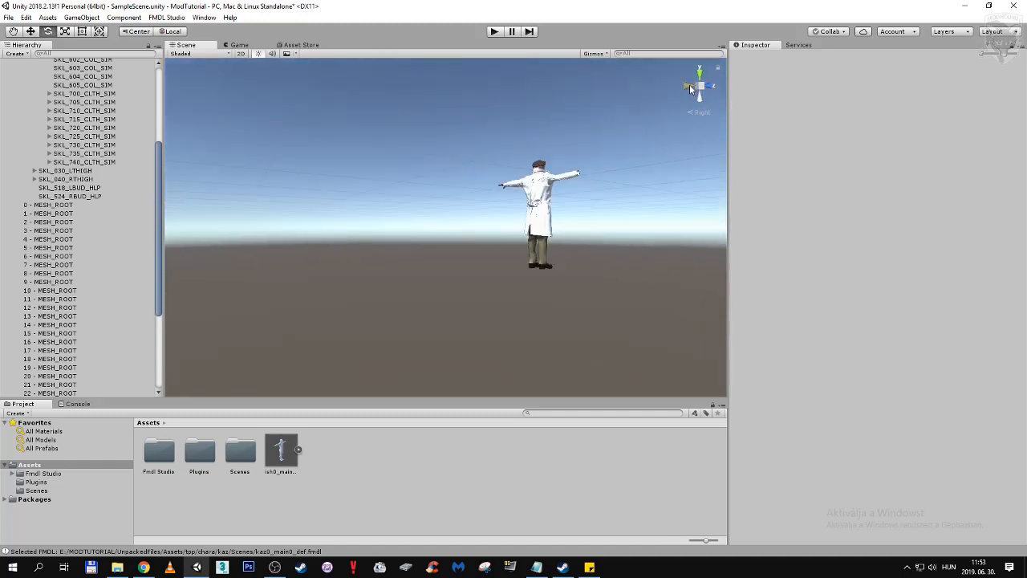
left_click(689, 84)
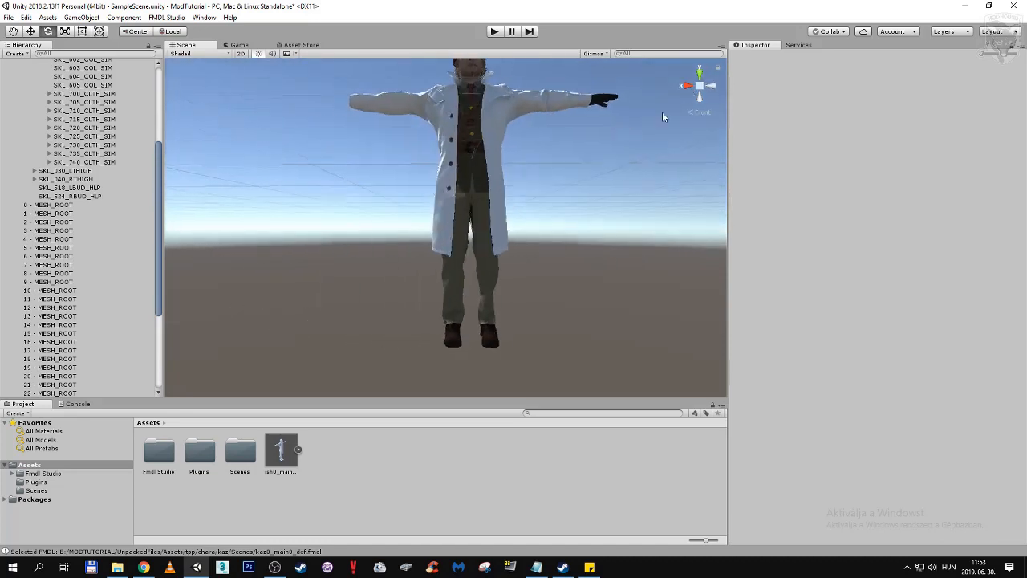
left_click(699, 74)
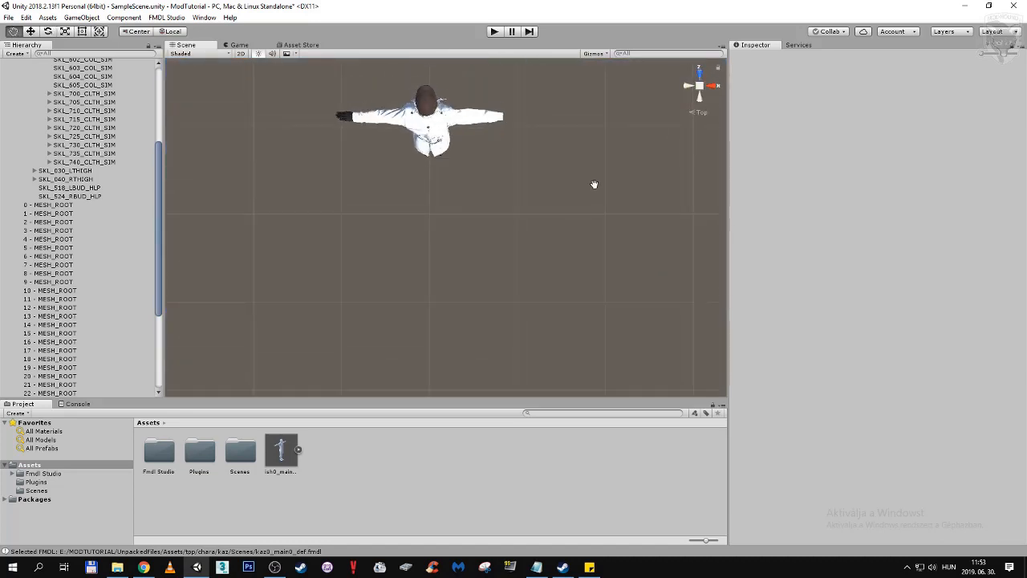
Compare isometric and perspective projections of the character from the top and front, and orbit to an oblique view
left_click(699, 88)
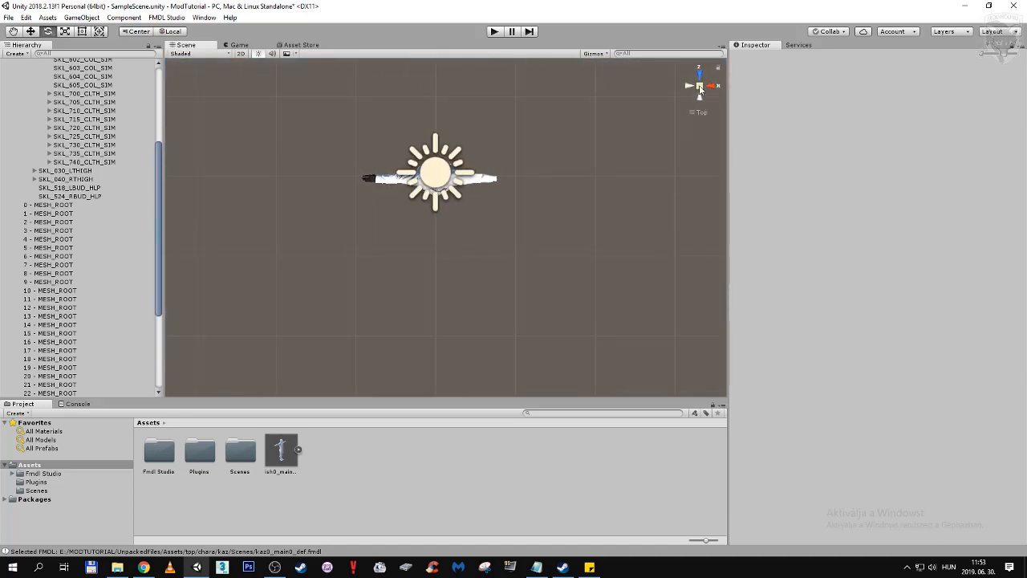
left_click(702, 78)
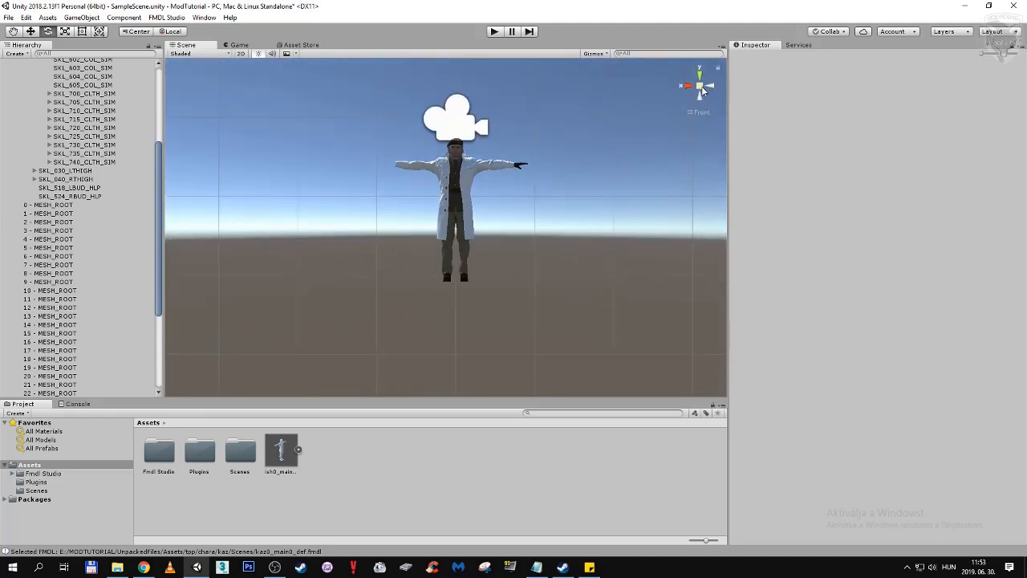
left_click(700, 86)
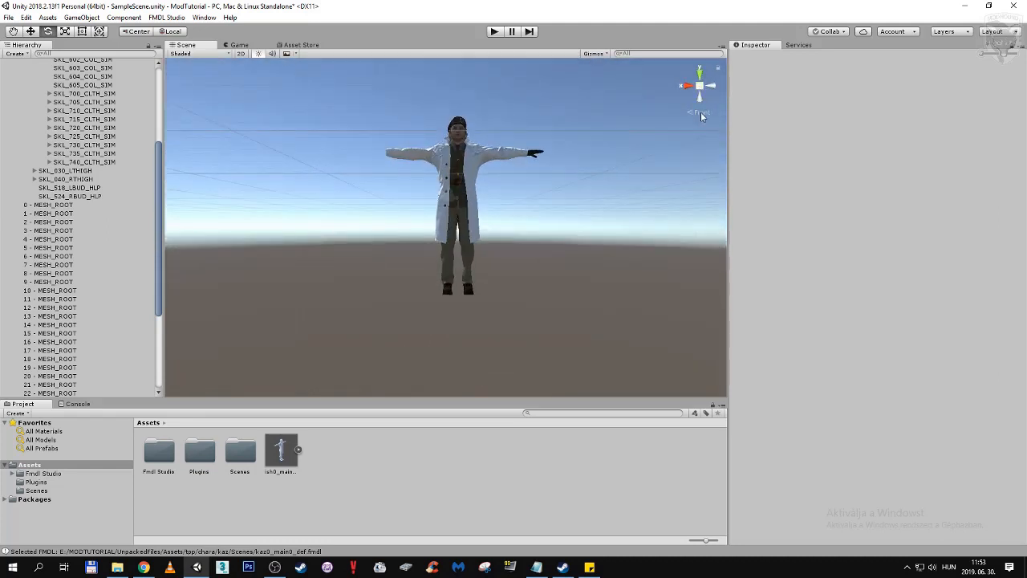
scroll(596, 151, "up", 10)
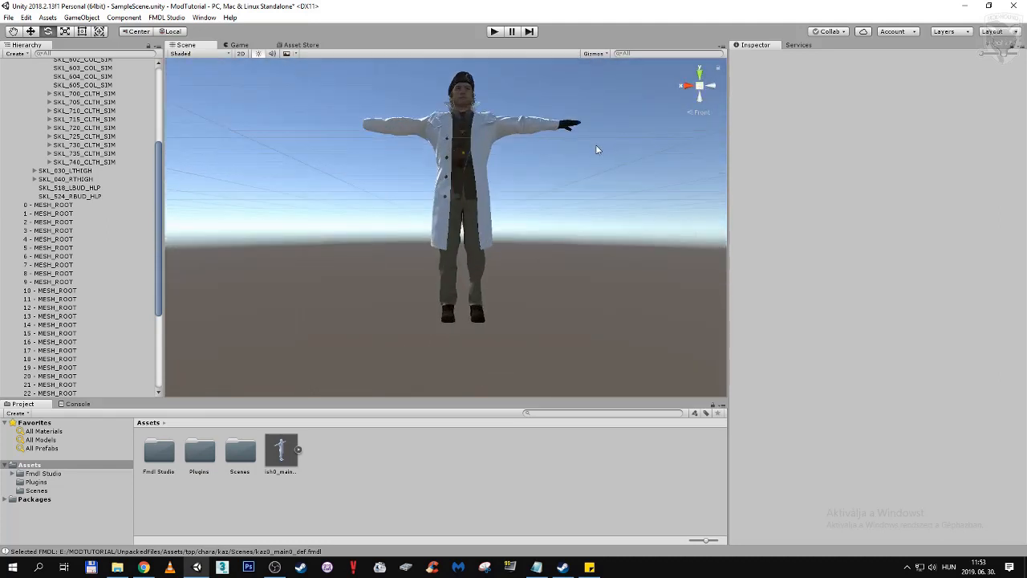
left_click(699, 86)
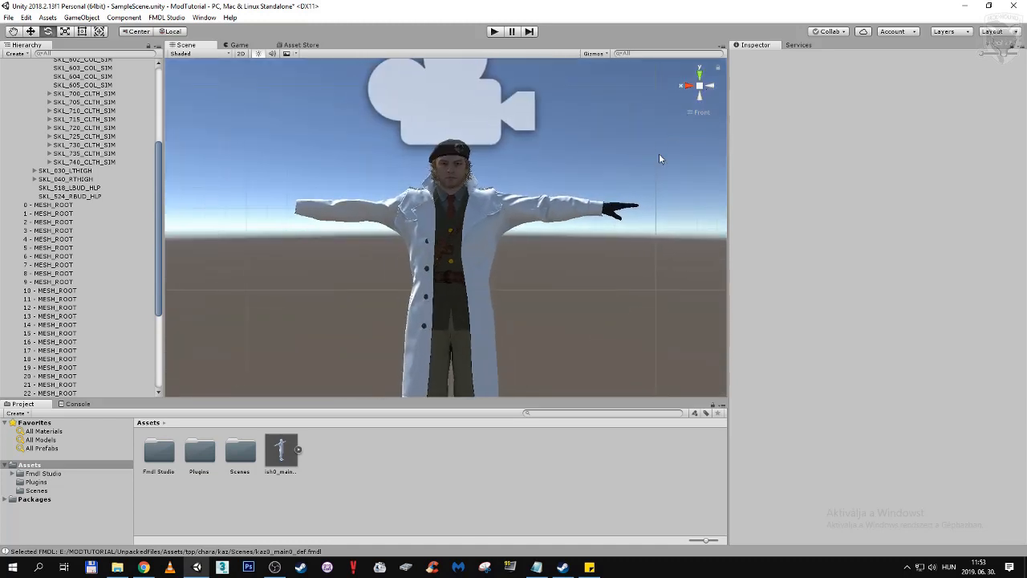
left_click_drag(659, 153, 503, 222, "alt")
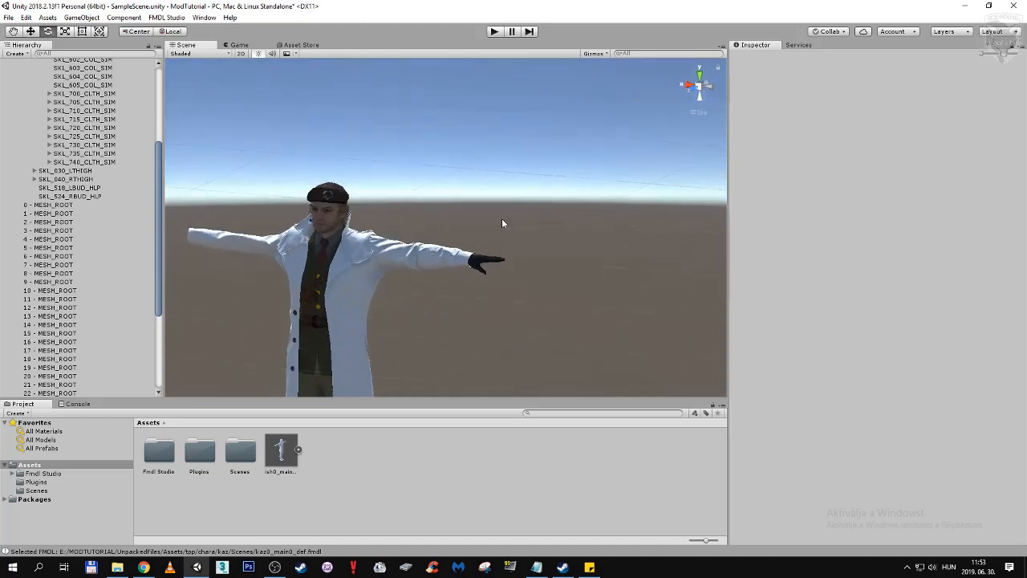
Restore the scene's perspective projection, orbit to view the character's upper body obliquely, and back away to a wider view
left_click(701, 84)
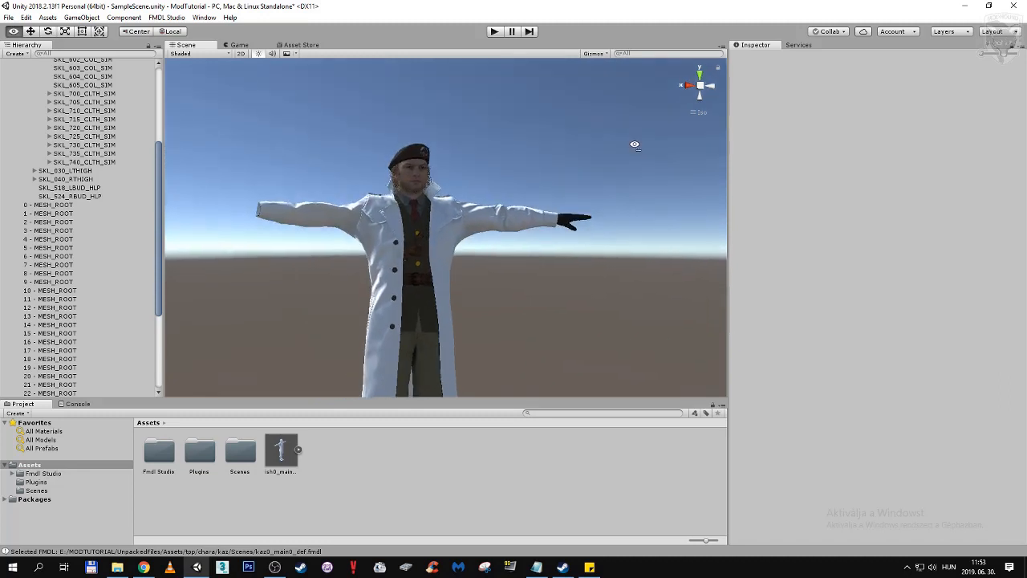
left_click(701, 113)
middle_click_drag(561, 154, 613, 150)
scroll(611, 158, "down", 2)
right_click_drag(611, 158, 516, 184)
middle_click_drag(443, 203, 428, 186)
scroll(427, 186, "down", 3)
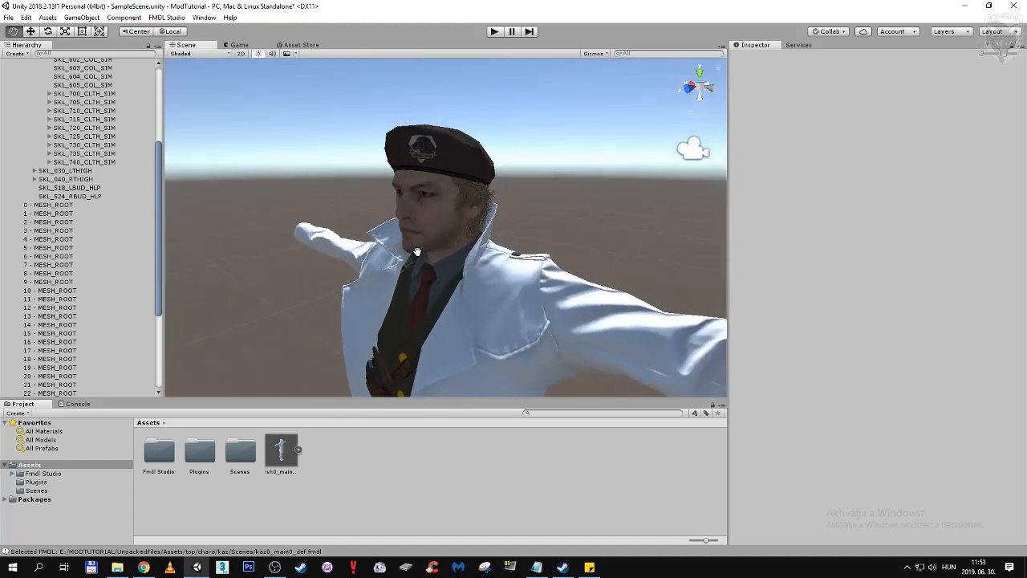
scroll(699, 88, "down", 3)
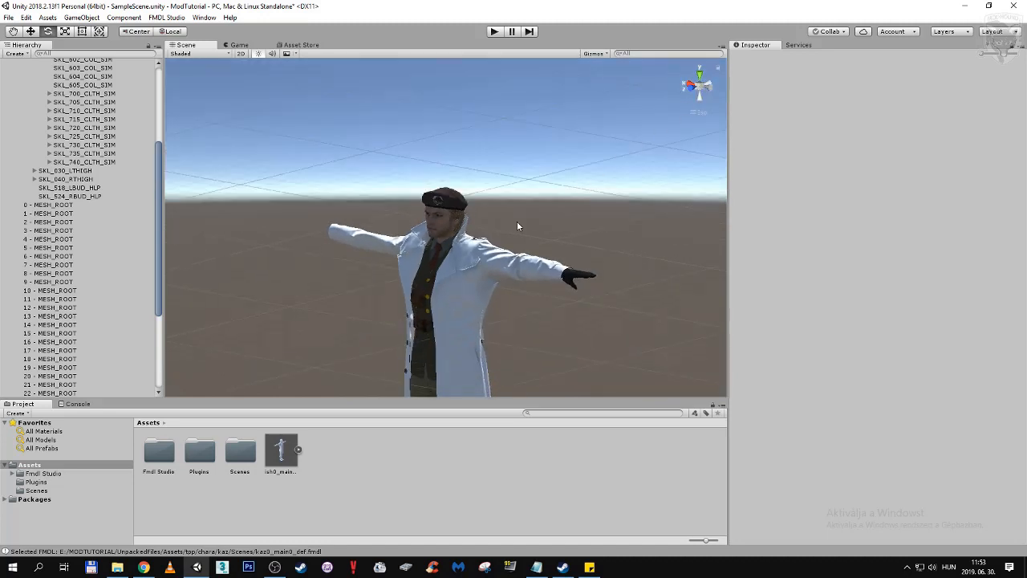
Examine the coat's surface up close, and return to a frontal view of the character
scroll(517, 221, "up", 4)
middle_click_drag(479, 259, 476, 236)
scroll(699, 91, "up", 5)
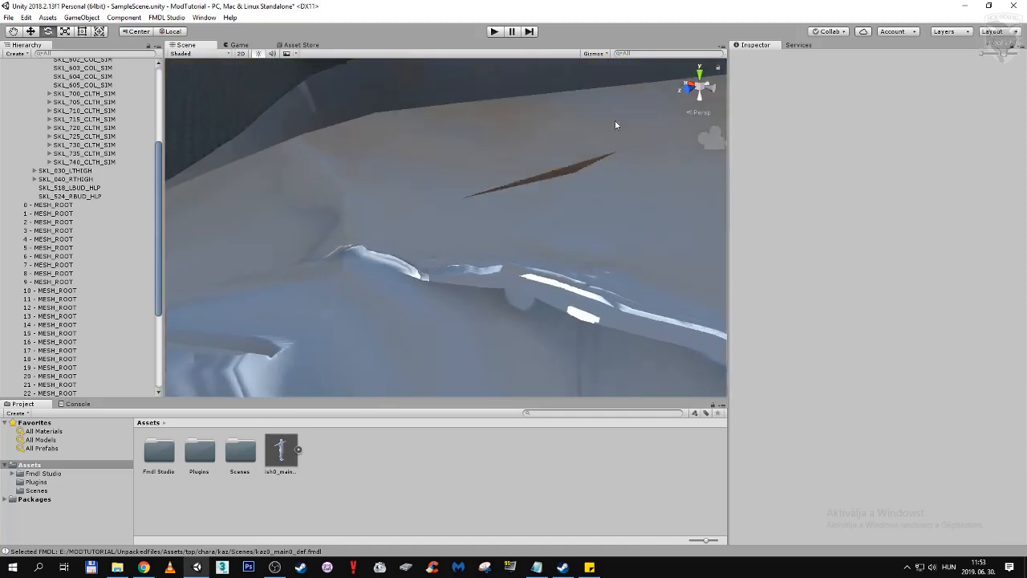
scroll(417, 215, "down", 8)
left_click_drag(417, 211, 601, 225, "alt")
scroll(579, 232, "up", 3)
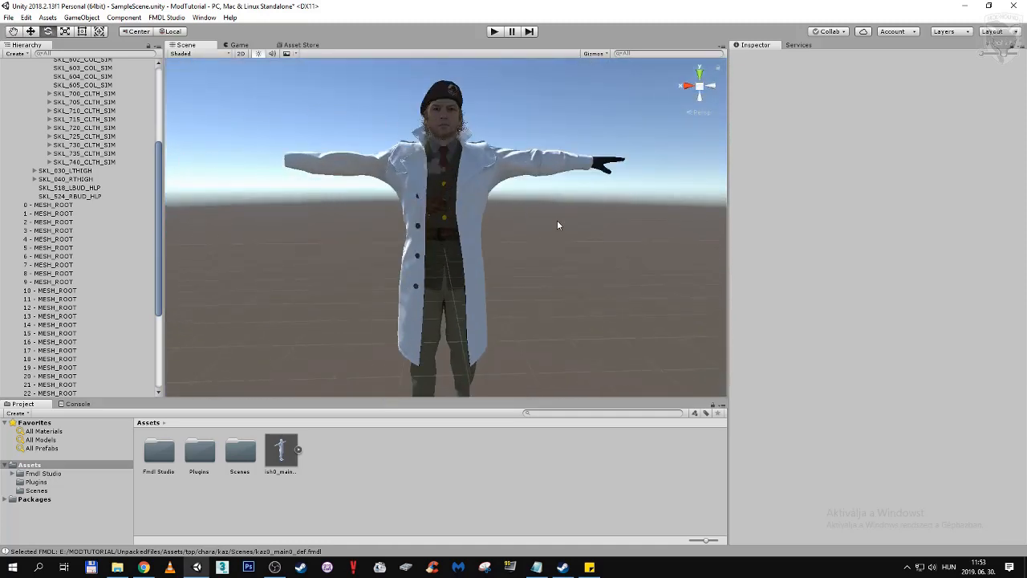
Collapse the kaz0_main0_def hierarchy, read the Console log entries, and return to the project's assets
scroll(64, 218, "up", 5)
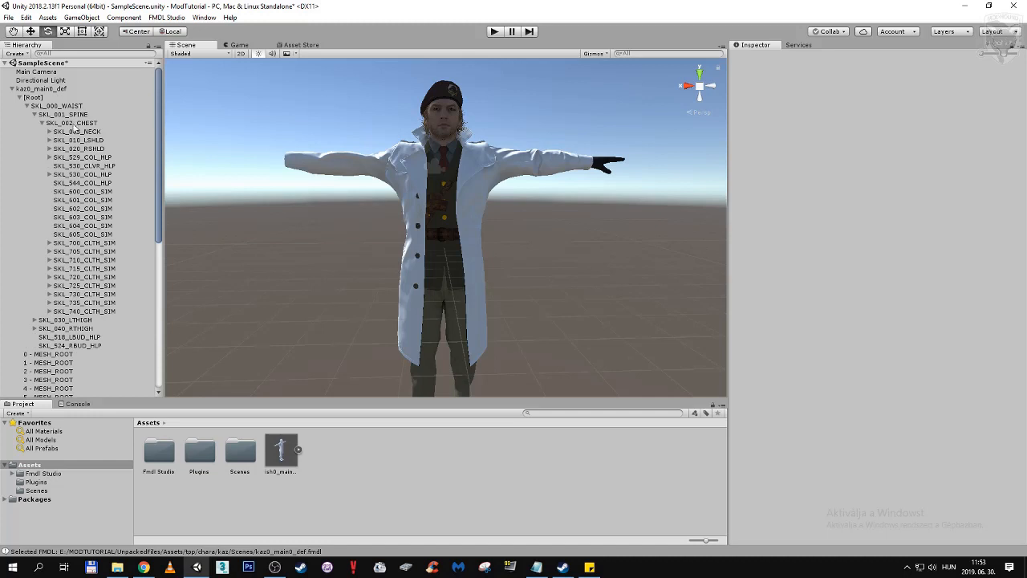
left_click(12, 90)
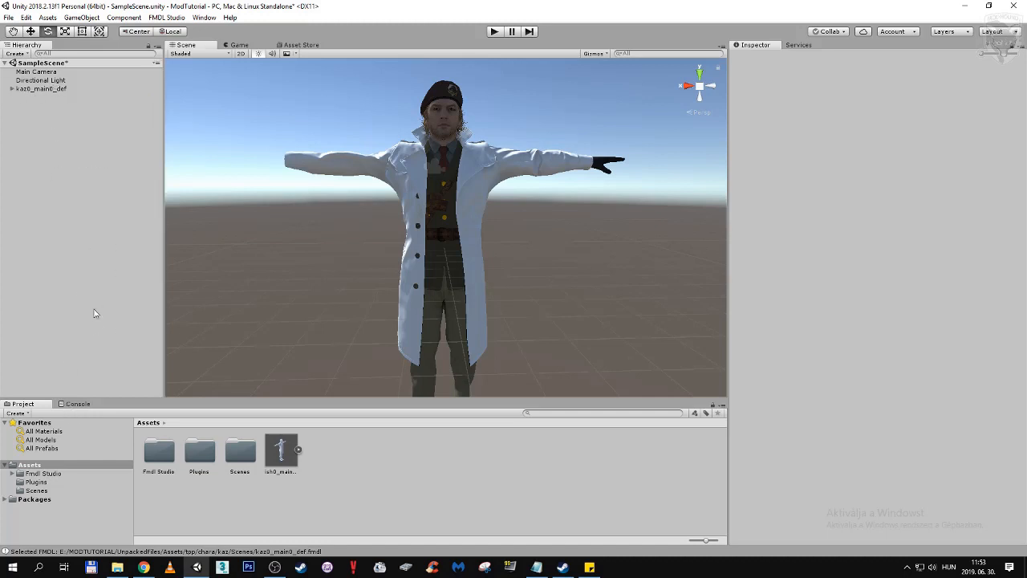
left_click(72, 406)
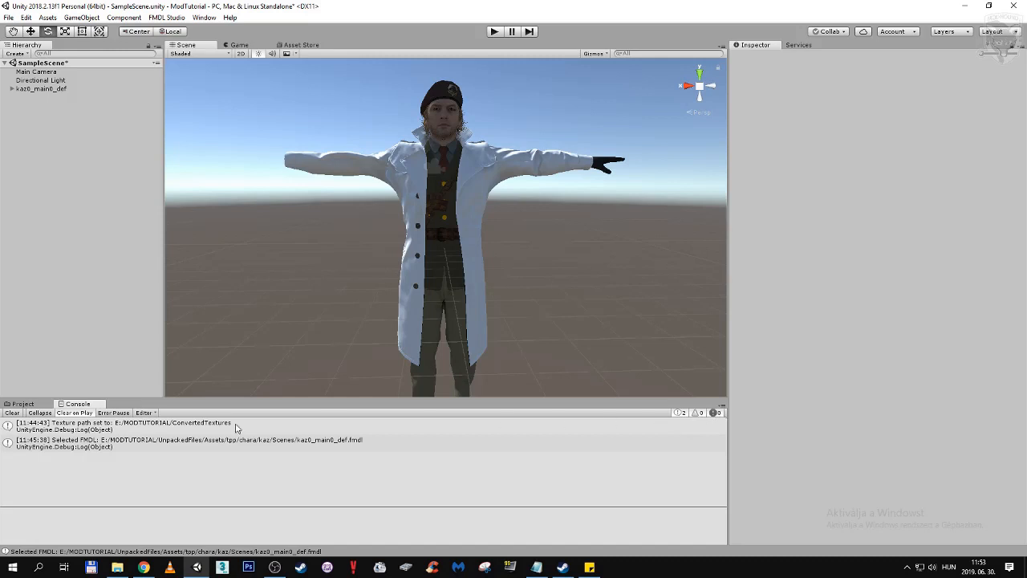
left_click(40, 406)
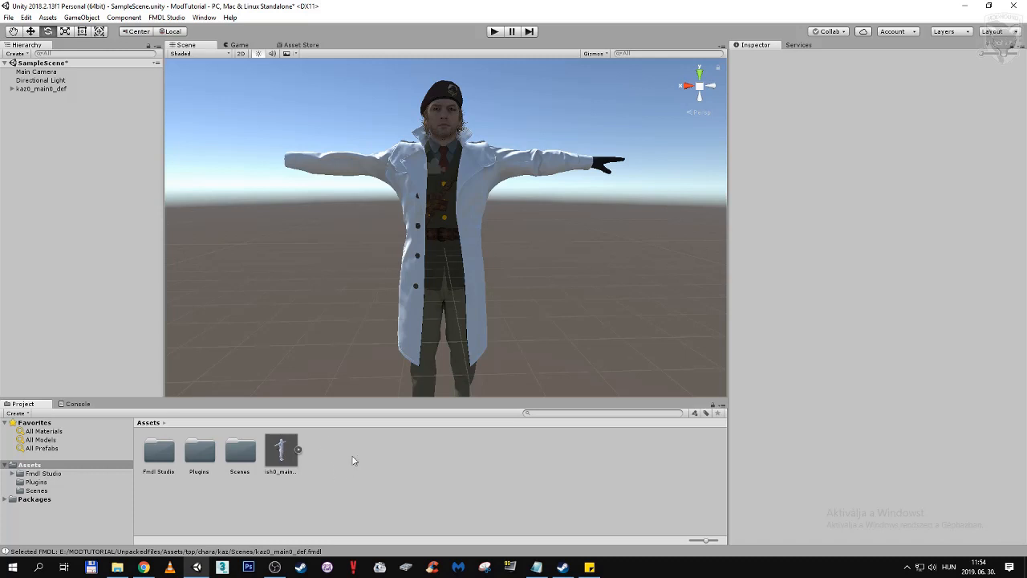
Add the ish0_main0_def model asset to the scene hierarchy and activate the Move tool
left_click(279, 452)
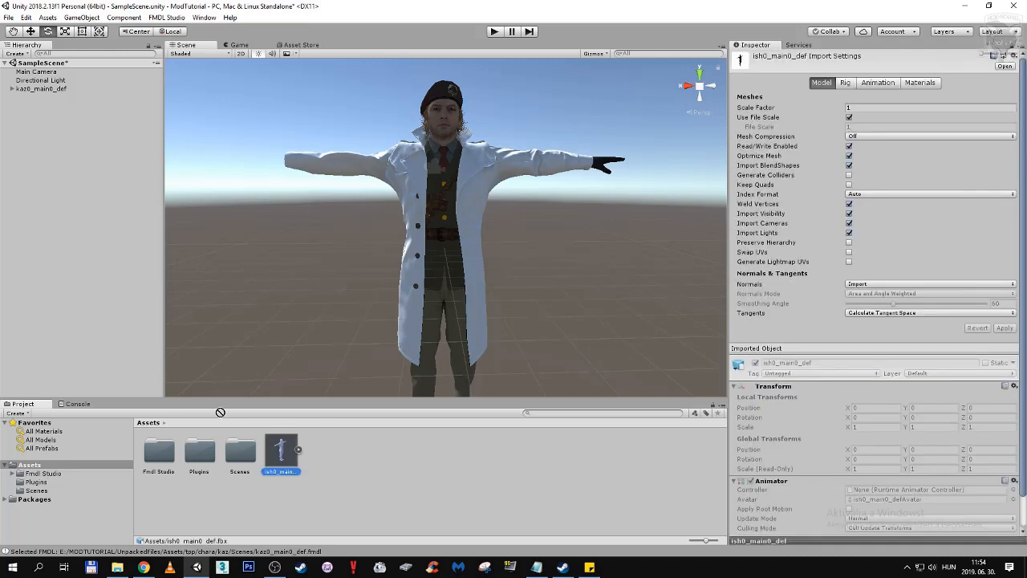
left_click_drag(219, 413, 113, 299)
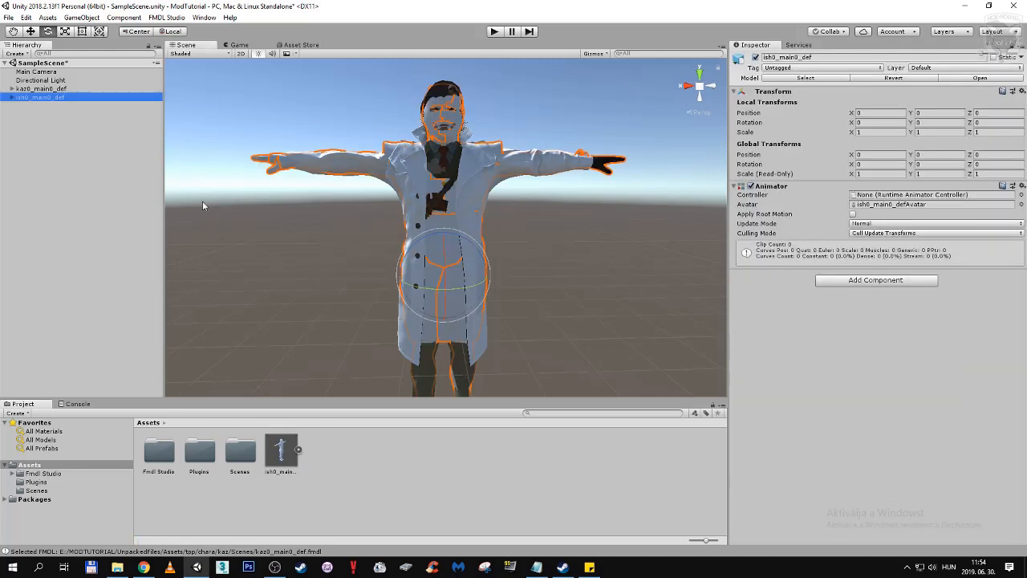
left_click(31, 32)
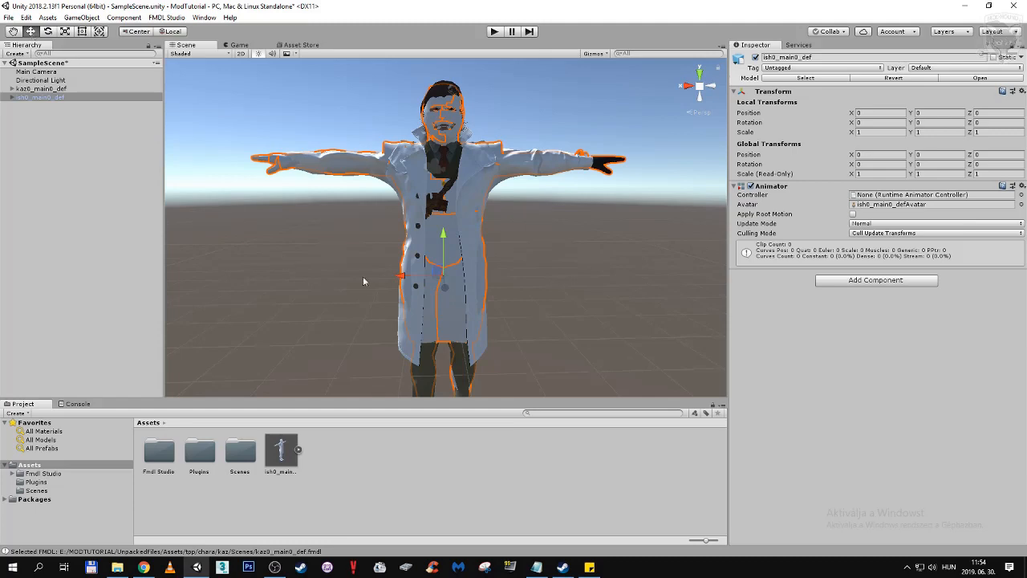
Try moving the ish0_main0_def model about 0.945 along X, and undo the move
left_click_drag(399, 275, 217, 261)
left_click(26, 18)
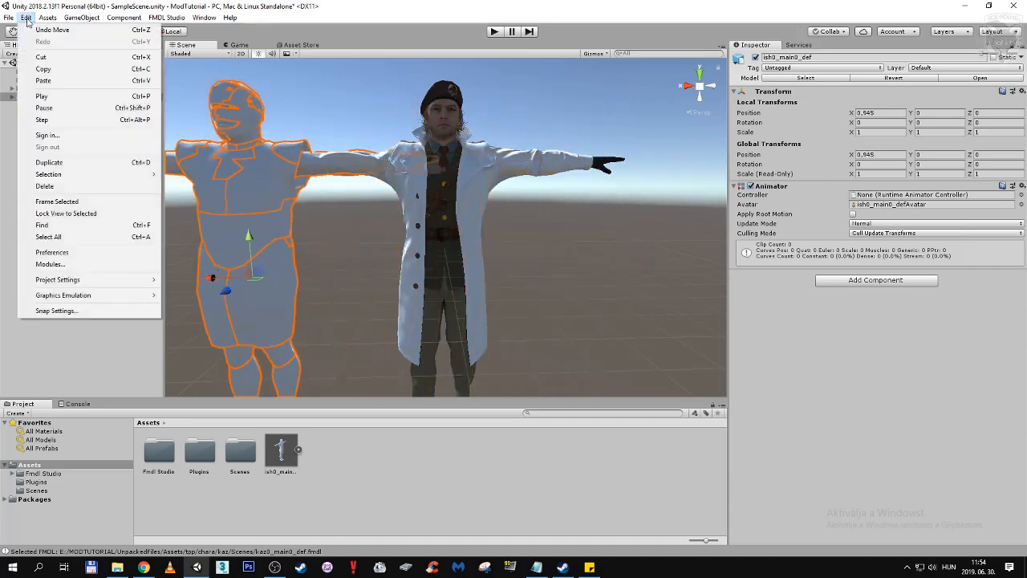
left_click(52, 30)
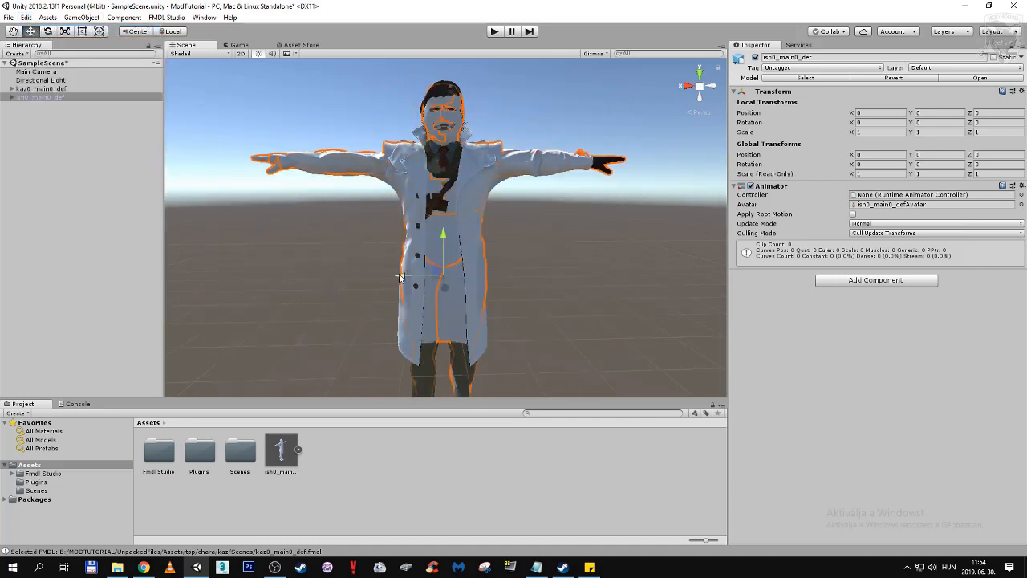
Move the ish0_main0_def model along X to about 1.713, beside the coated character, and clear the selection
left_click_drag(399, 277, 171, 283)
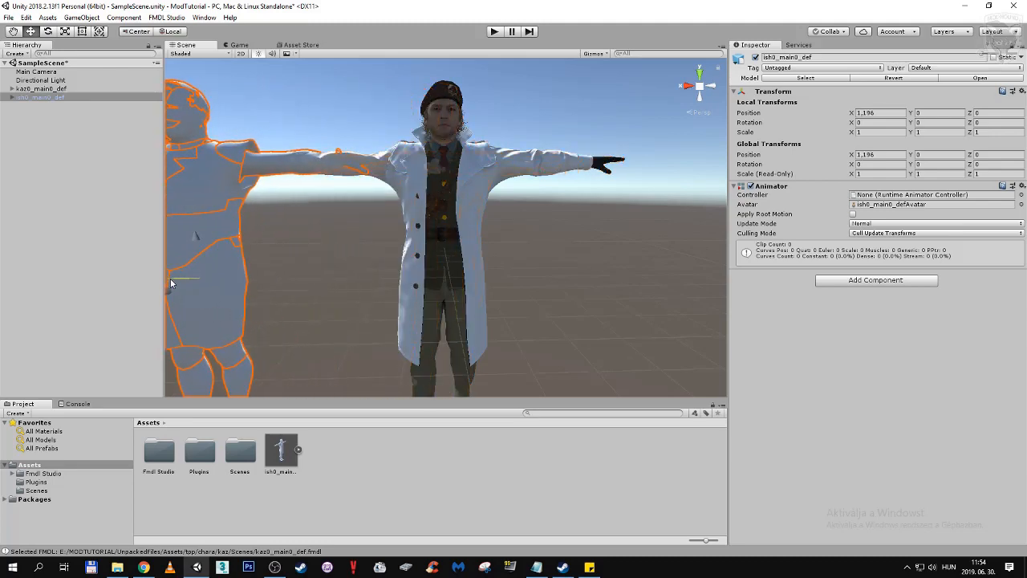
middle_click_drag(290, 281, 415, 278)
left_click_drag(340, 279, 243, 280)
left_click(27, 126)
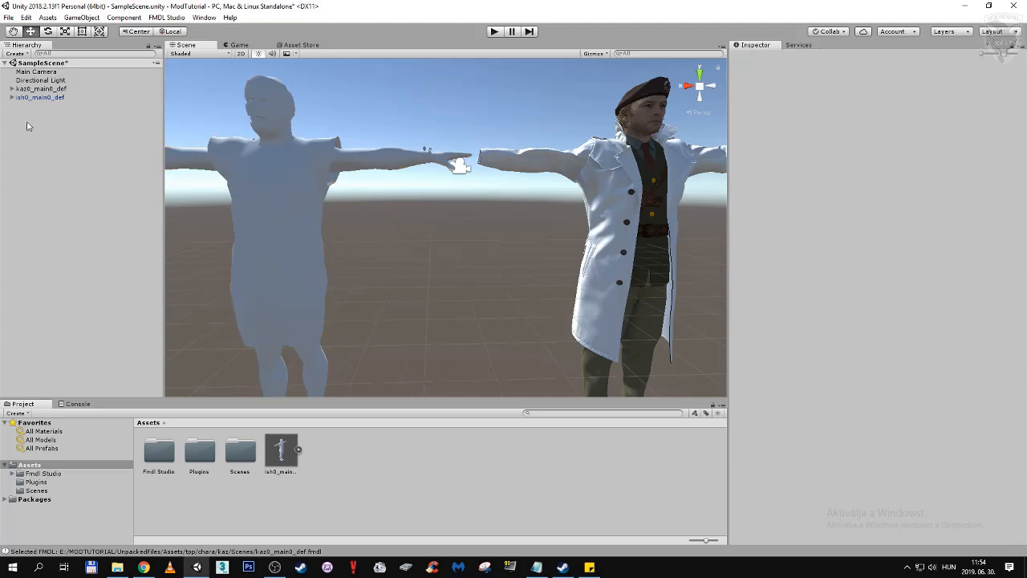
Transfer the Fox Model script component from kaz0_main0_def to ish0_main0_def, and check the component on both models
left_click(38, 89)
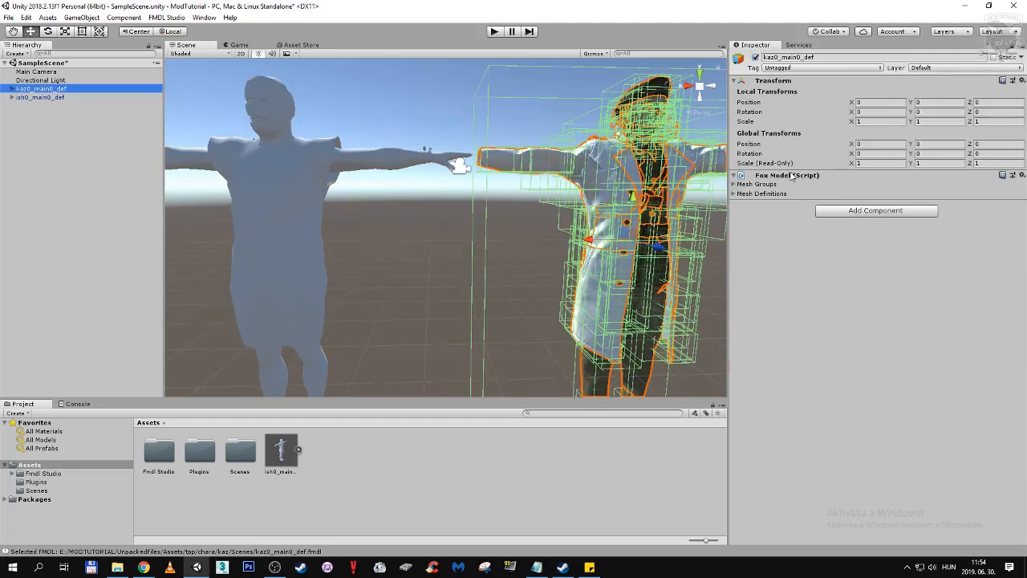
left_click_drag(792, 177, 52, 99)
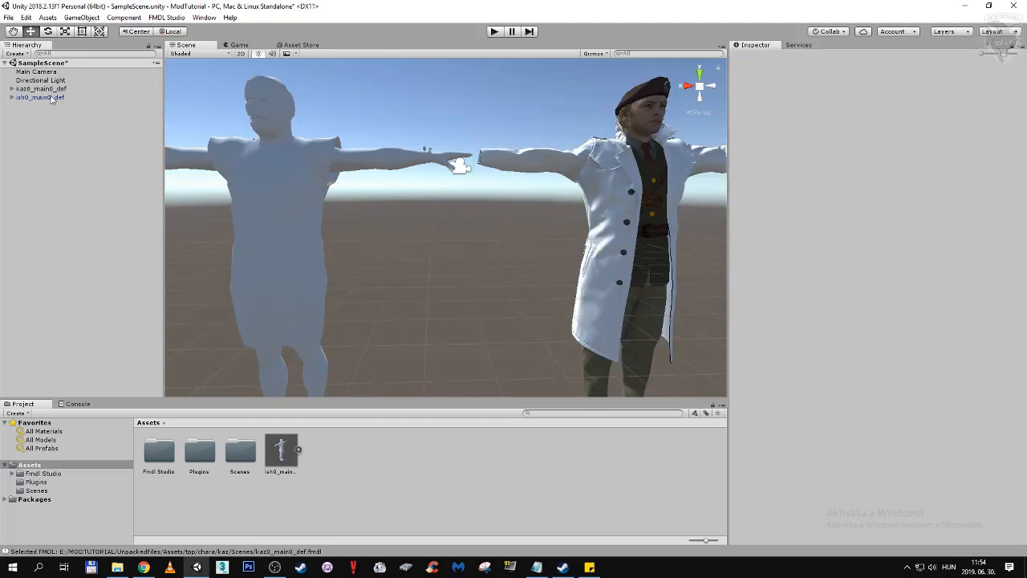
left_click(51, 97)
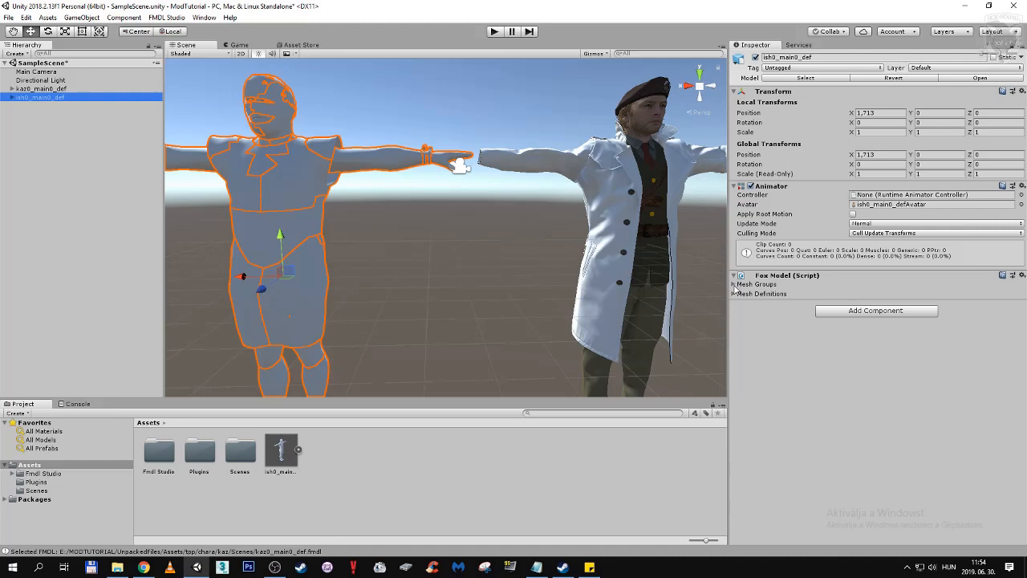
left_click(39, 89)
left_click(40, 97)
Run FMDL Studio's Fix Tangents on the ish0_main0_def model and check it beside the coated character
left_click(168, 19)
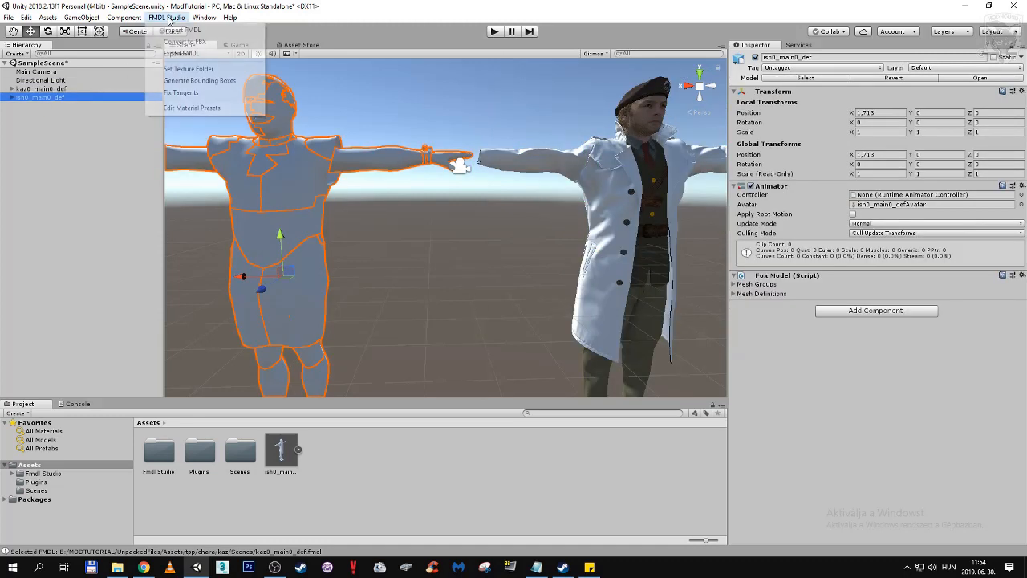
left_click(182, 93)
key("f")
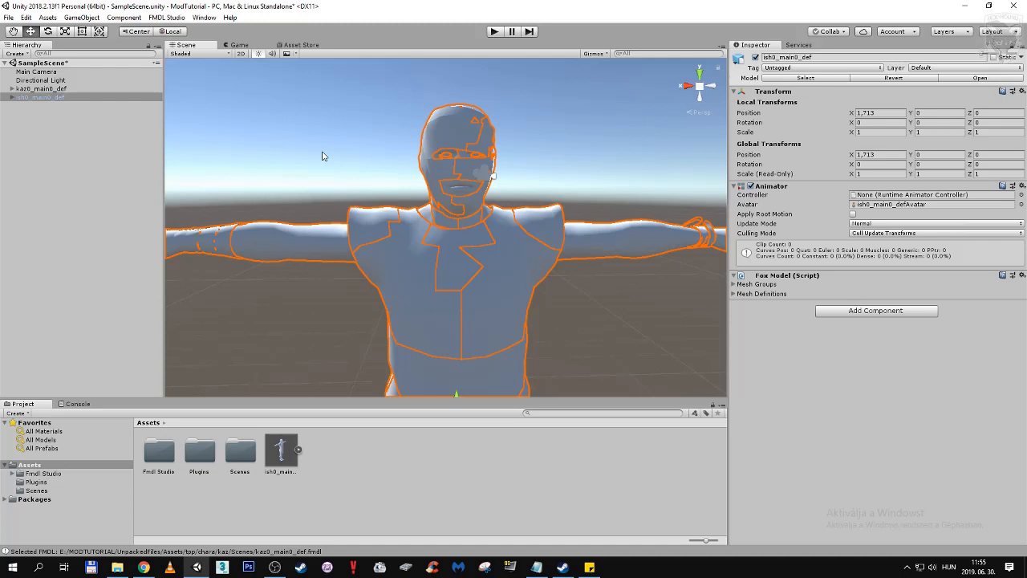
scroll(322, 156, "down", 4)
middle_click_drag(366, 178, 287, 169)
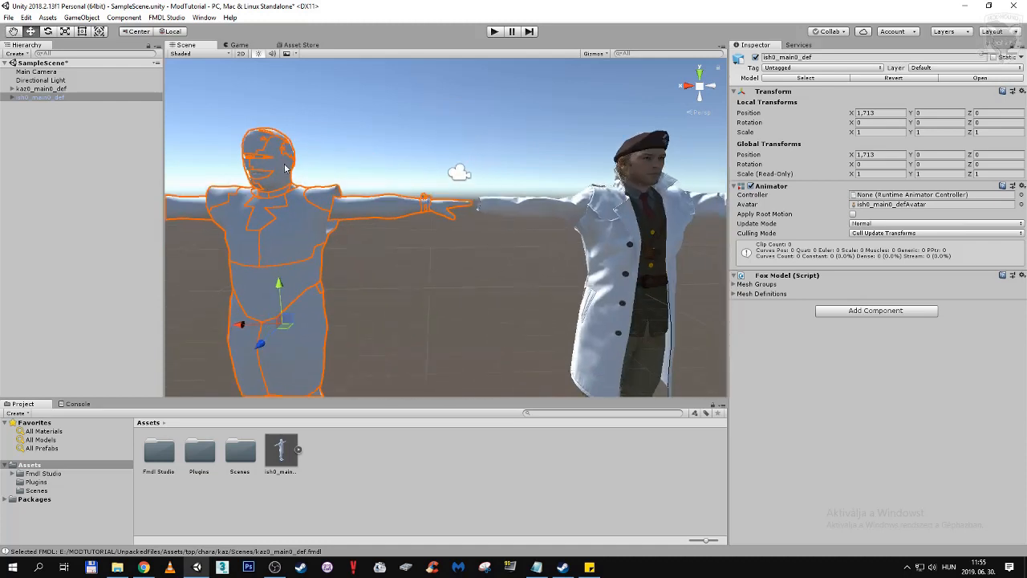
Expand kaz0_main0_def with its waist bones collapsed, and inspect the renderers and materials of its first MESH_ROOT meshes
left_click(49, 89)
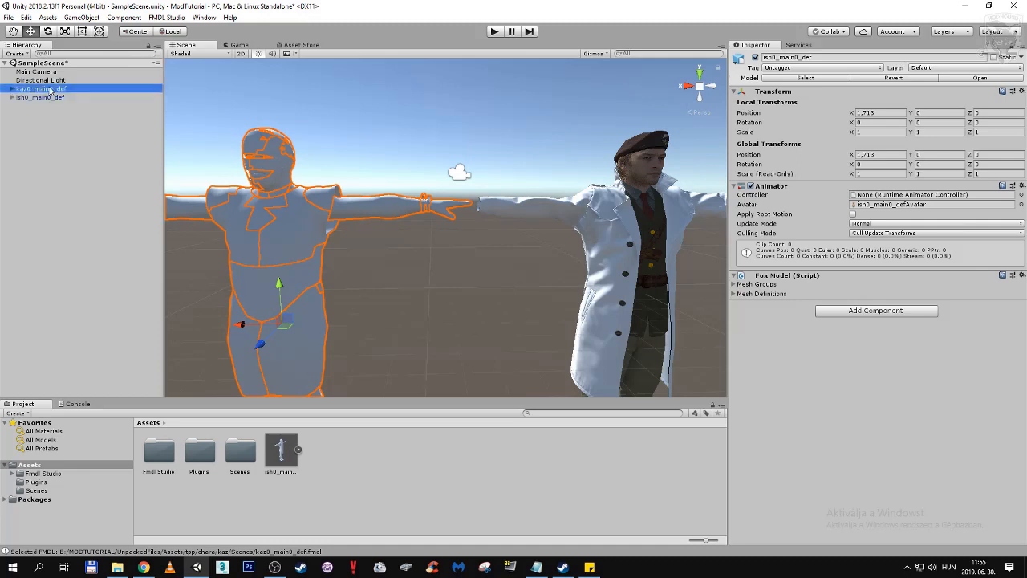
left_click(10, 89)
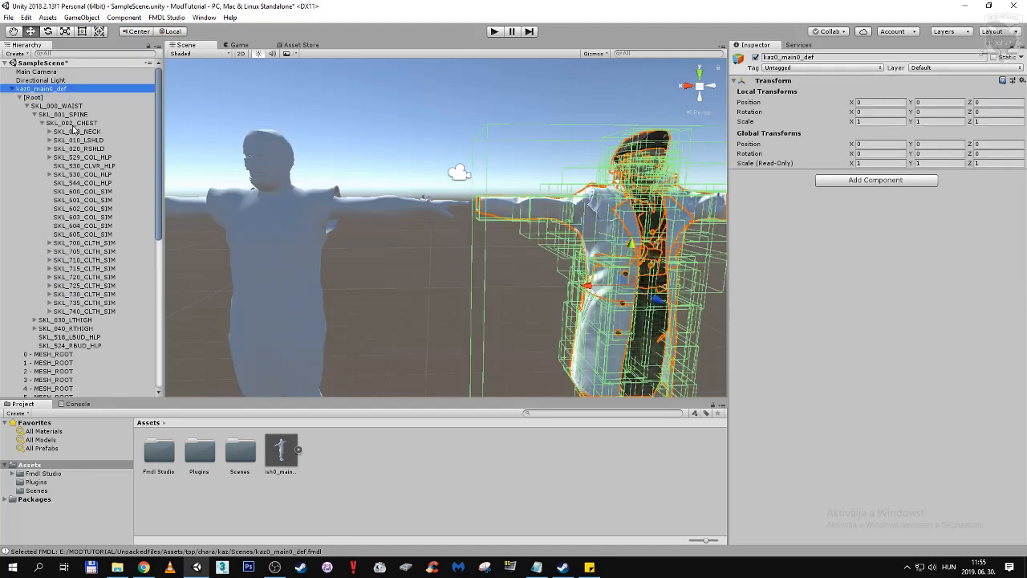
left_click(27, 105)
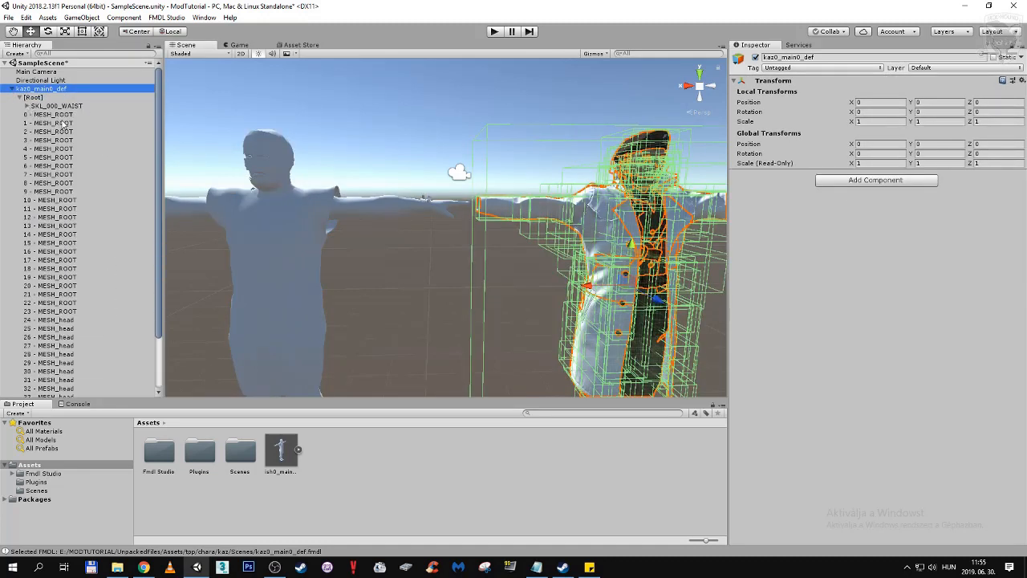
left_click(63, 116)
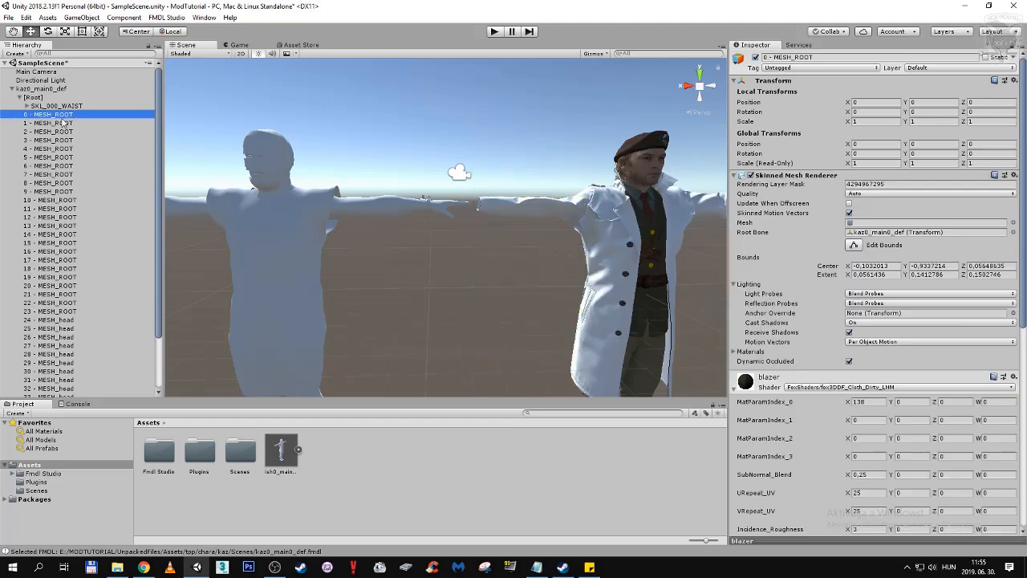
left_click(66, 132)
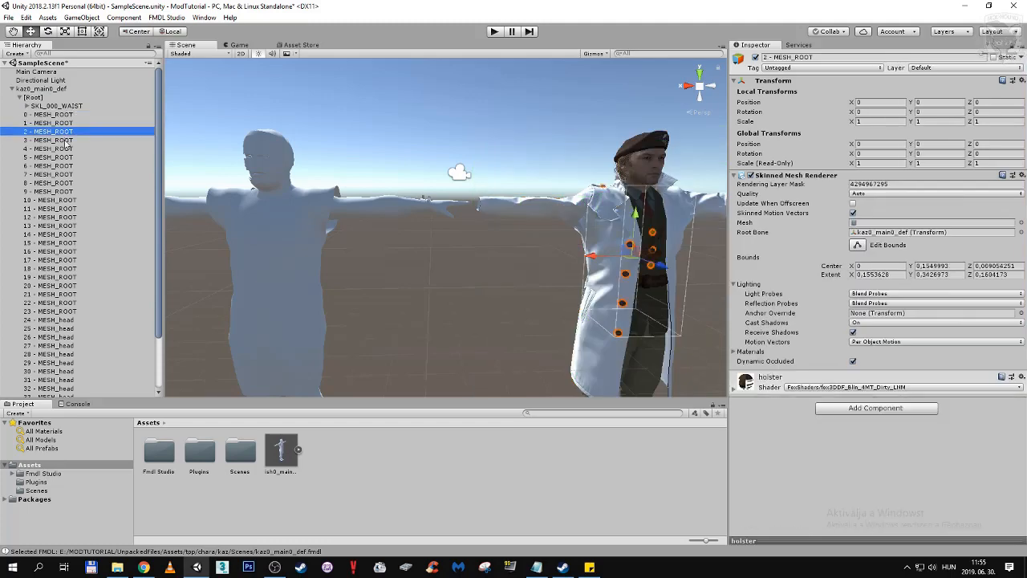
left_click(66, 140)
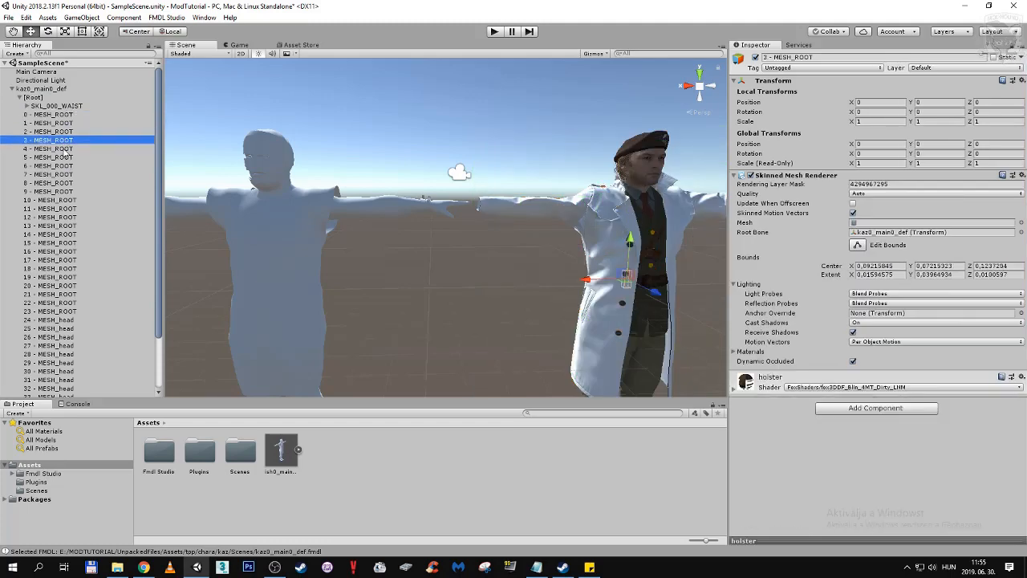
left_click(67, 149)
left_click(68, 158)
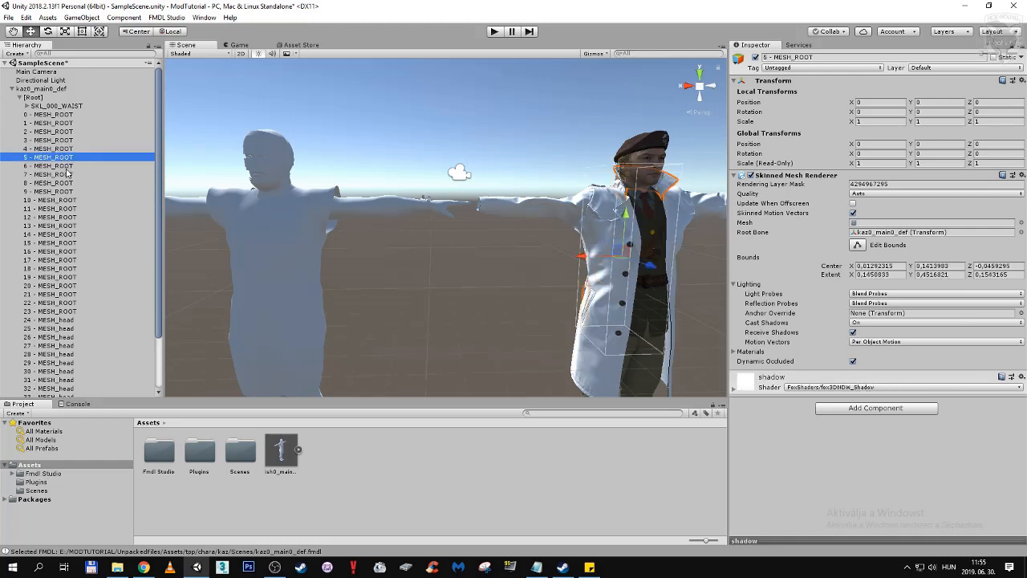
left_click(67, 166)
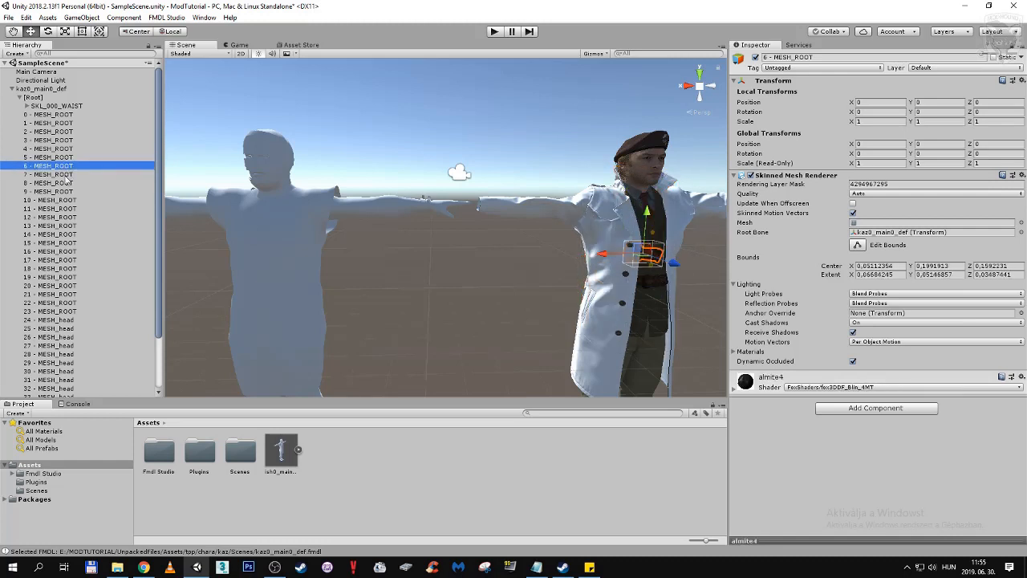
left_click(68, 174)
Pick the character's cheek mesh in the scene and examine its TENSION_CHEEKR material's shader parameters and textures
left_click(639, 166)
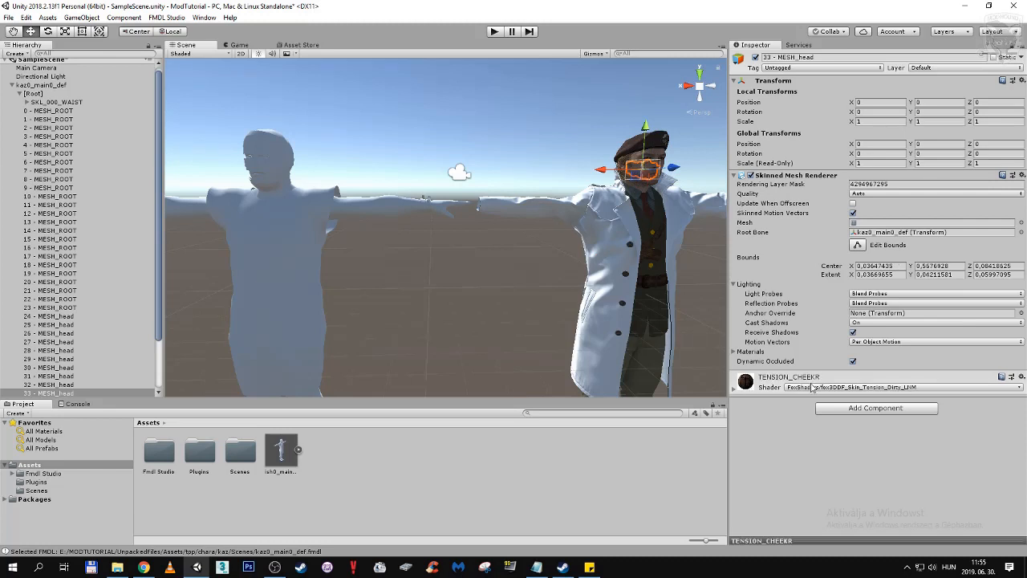
key("f")
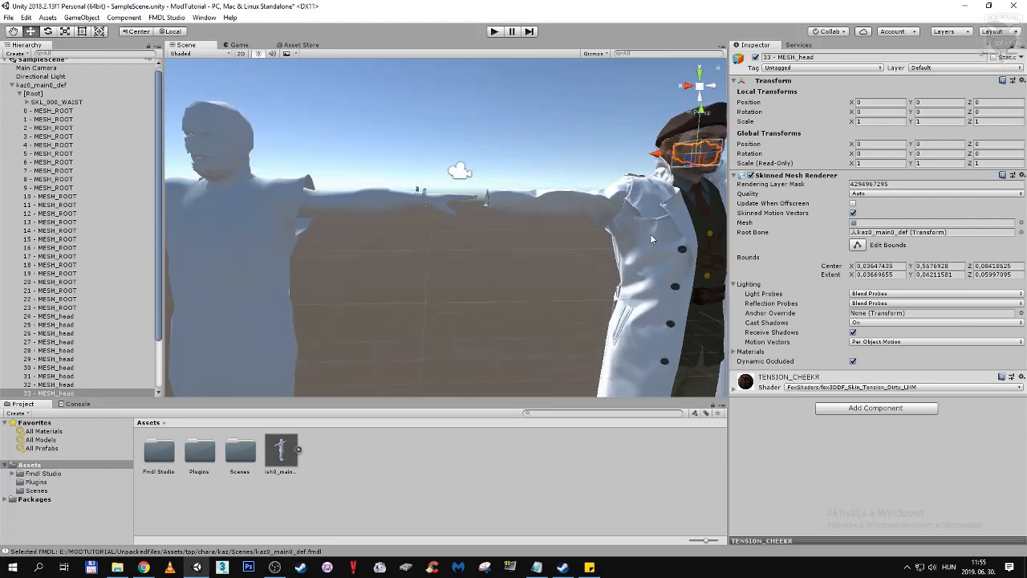
scroll(553, 256, "up", 5)
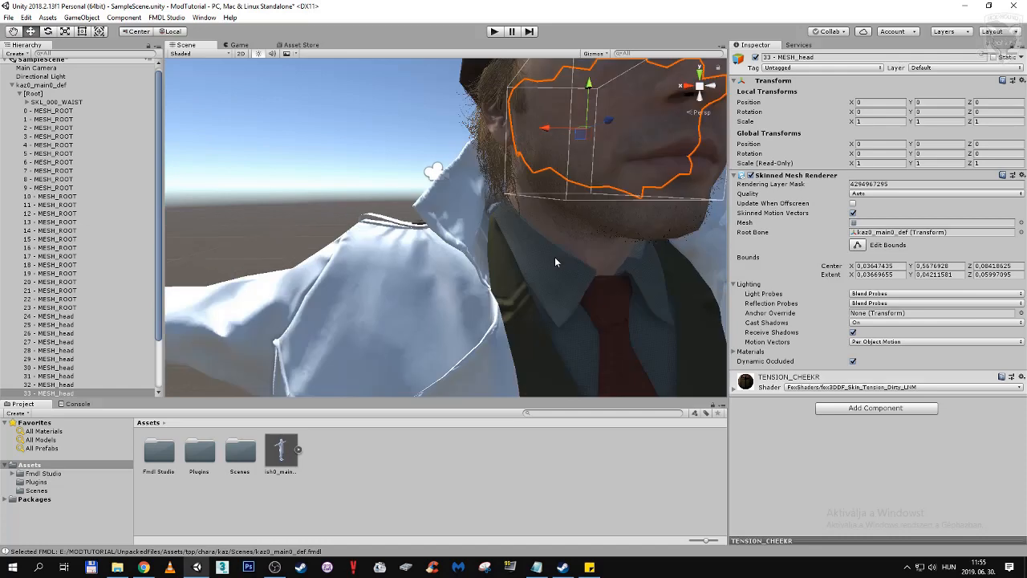
left_click(735, 391)
scroll(818, 413, "down", 5)
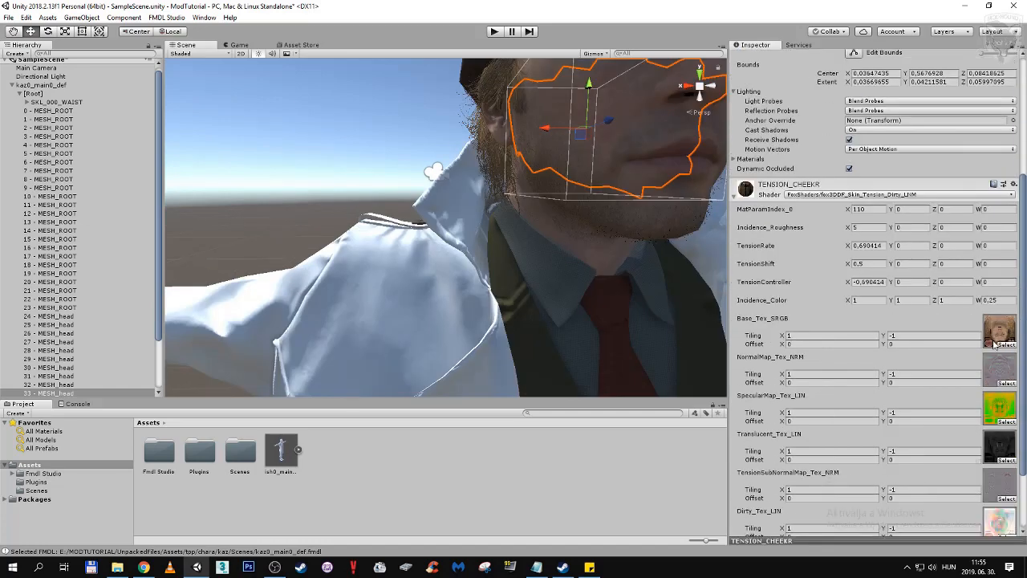
View the untextured ish0_main0_def model's head and torso from the front for comparison
scroll(523, 369, "down", 6)
middle_click_drag(346, 207, 450, 212)
middle_click_drag(254, 156, 365, 160)
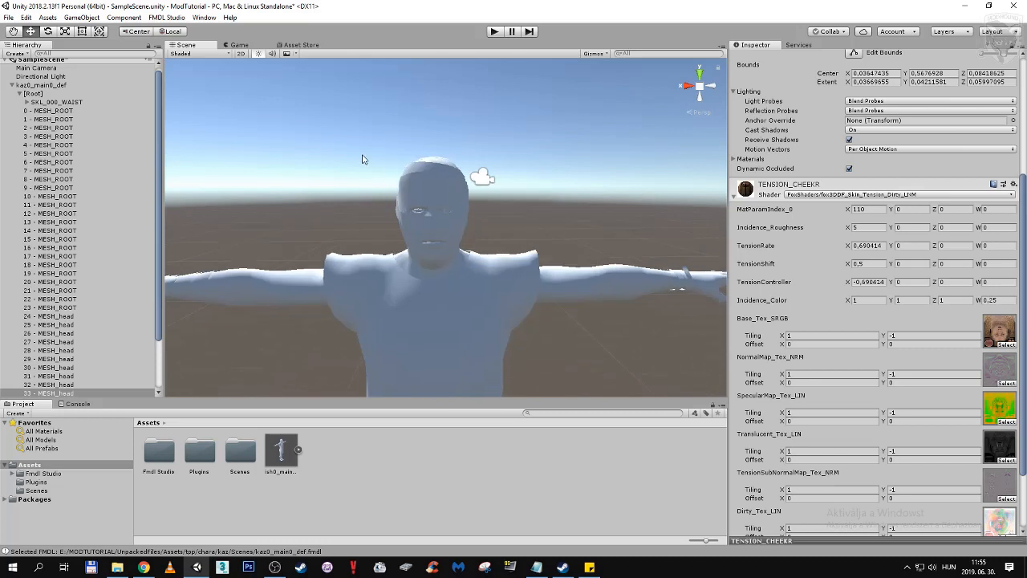
Browse the mesh lists of kaz0_main0_def and ish0_main0_def and locate the selected 33 - MESH_head among them
left_click(12, 86)
left_click(12, 97)
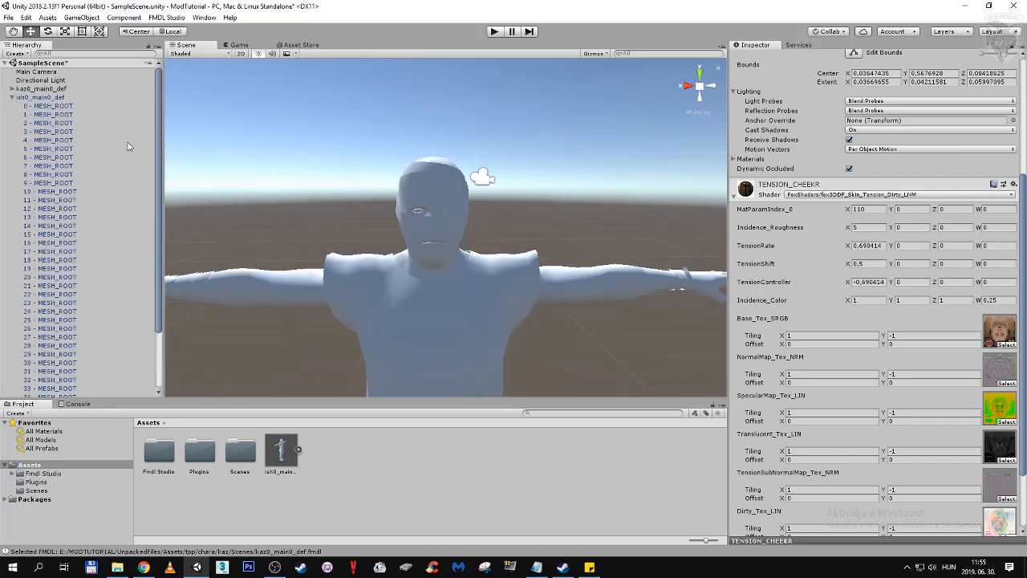
left_click_drag(628, 238, 492, 230, "alt")
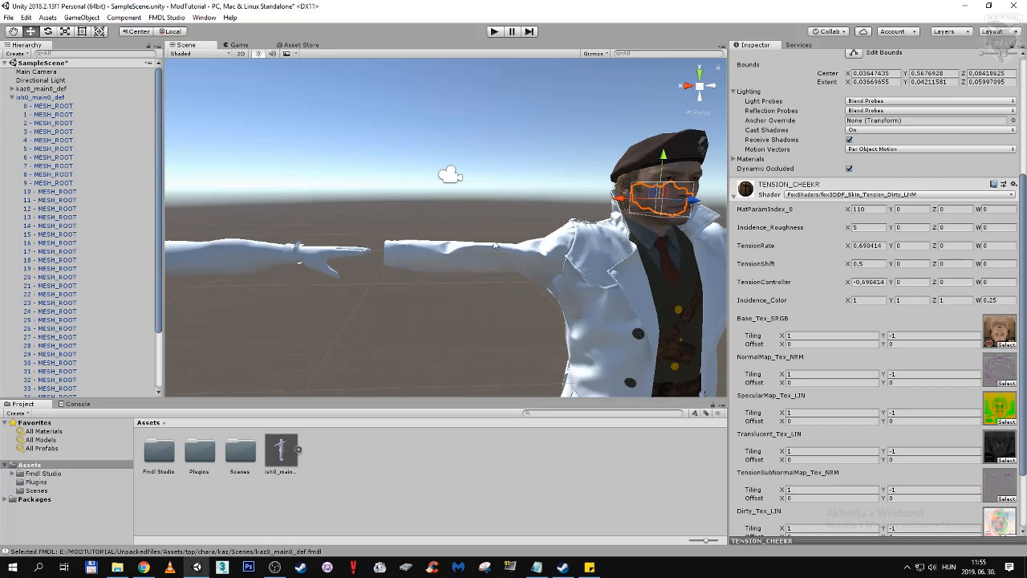
left_click(13, 89)
scroll(27, 240, "down", 3)
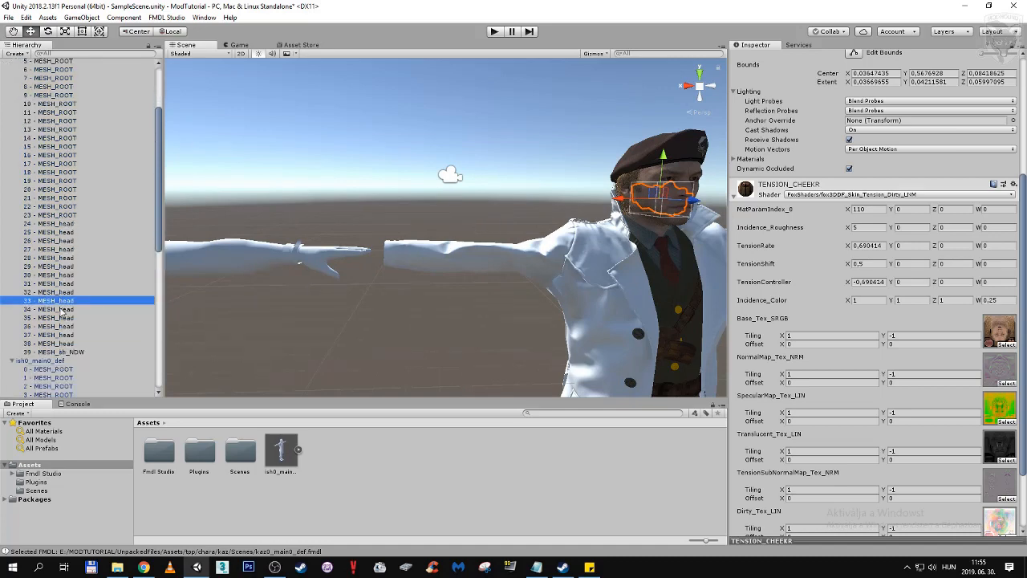
scroll(45, 307, "down", 5)
Pick the face mesh of ish0_main0_def in the scene and examine its renderer and ish0_face_mat material
left_click_drag(298, 238, 404, 232, "alt")
left_click(397, 226)
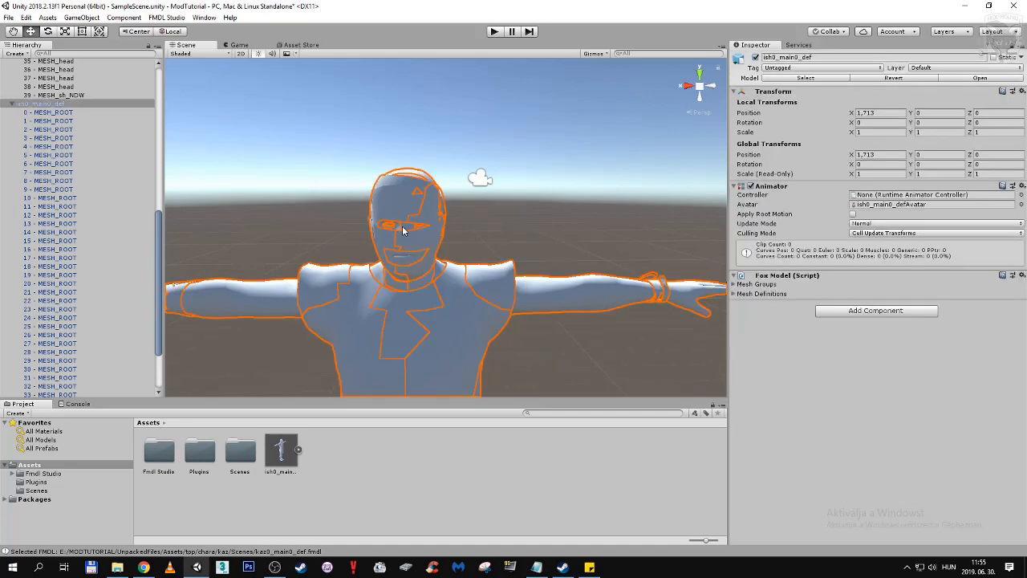
left_click(403, 230)
left_click(409, 263)
scroll(410, 262, "up", 3)
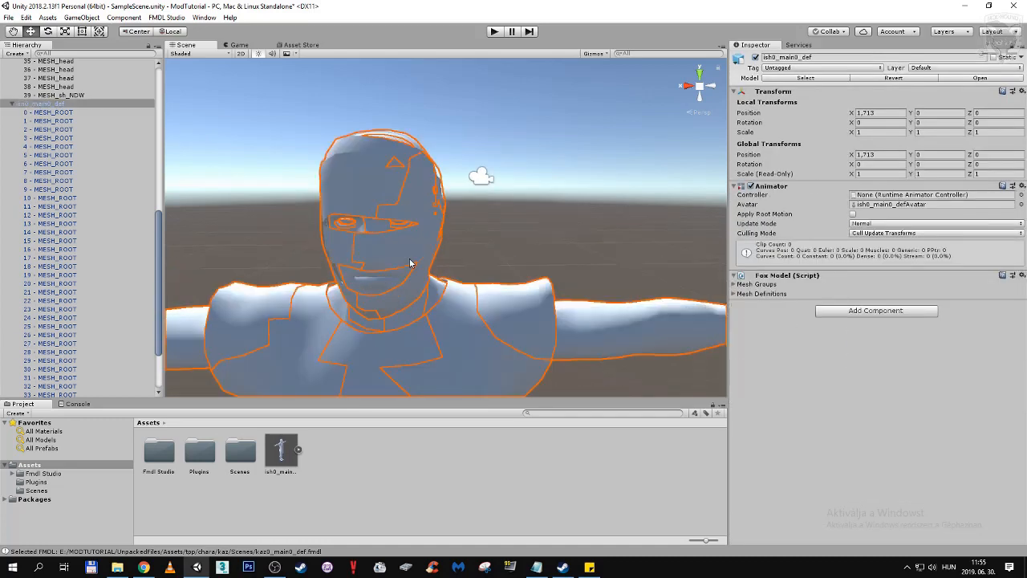
left_click(383, 231)
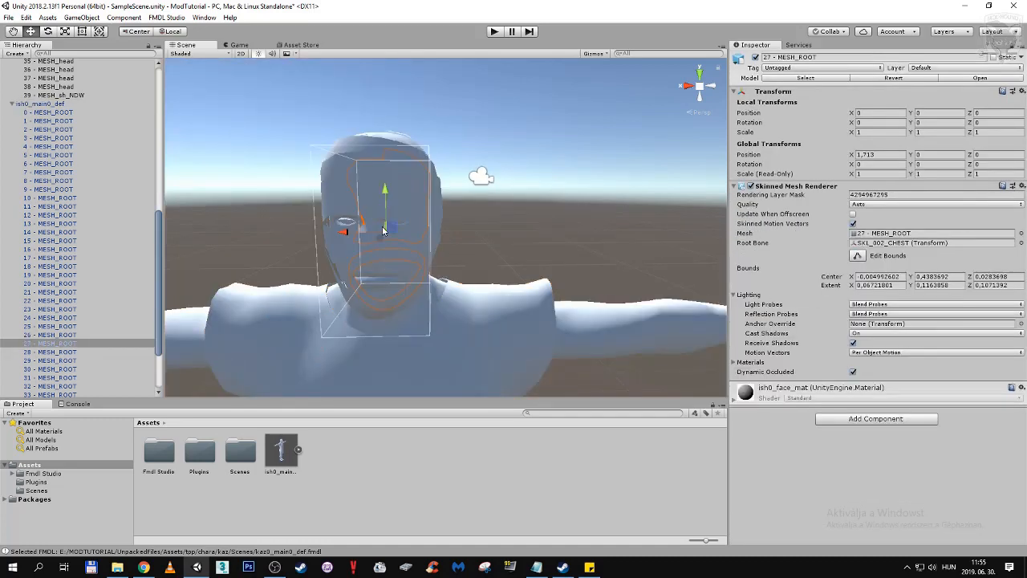
key("f")
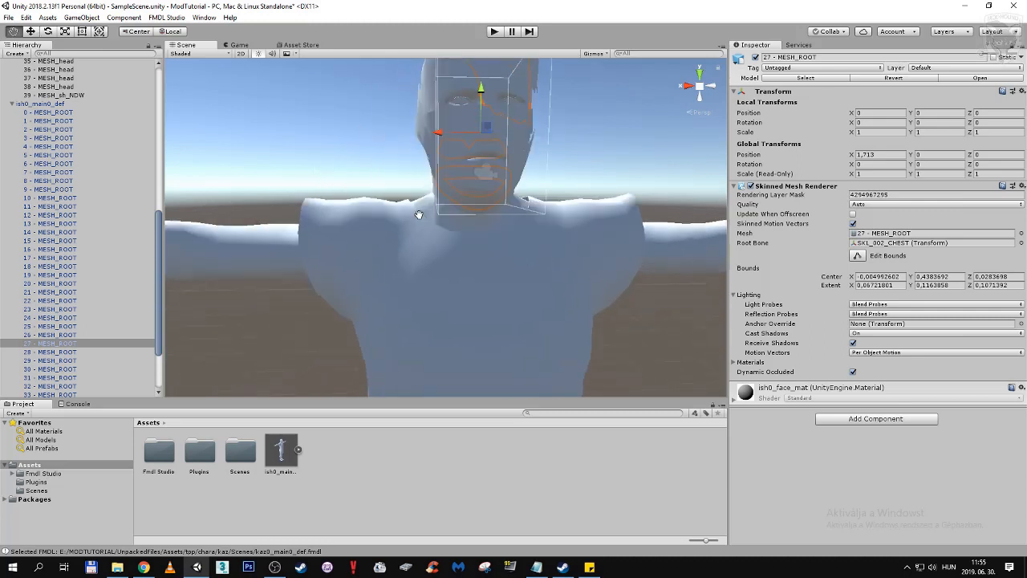
left_click(450, 162)
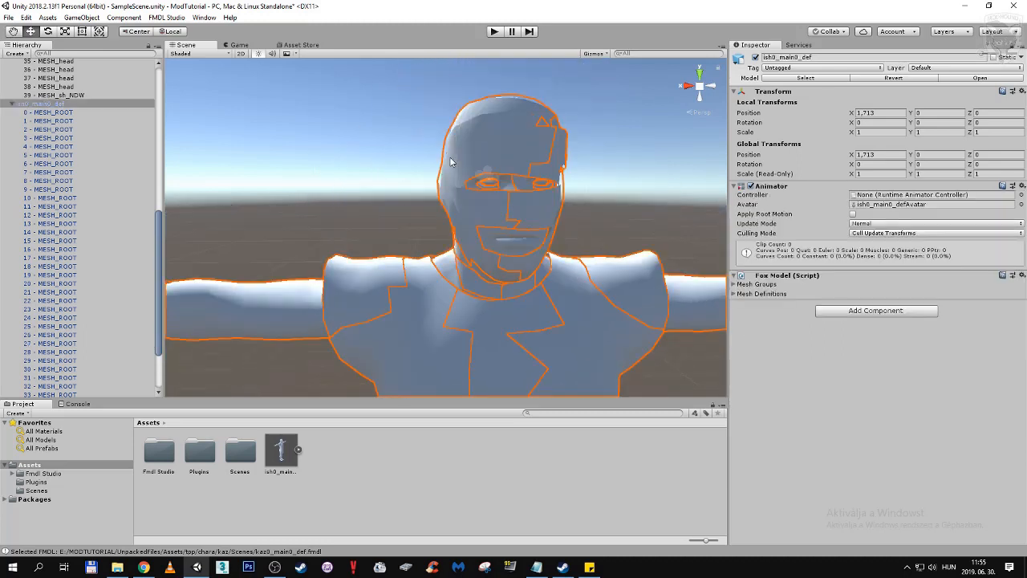
left_click(558, 147)
left_click(559, 146)
Walk through the meshes of ish0_main0_def from 0 - MESH_ROOT to 39 - 8c950cf7f1c8, checking each one's location and material
left_click(49, 113)
key("Down")
key("Down")
key("Down")
key("Down")
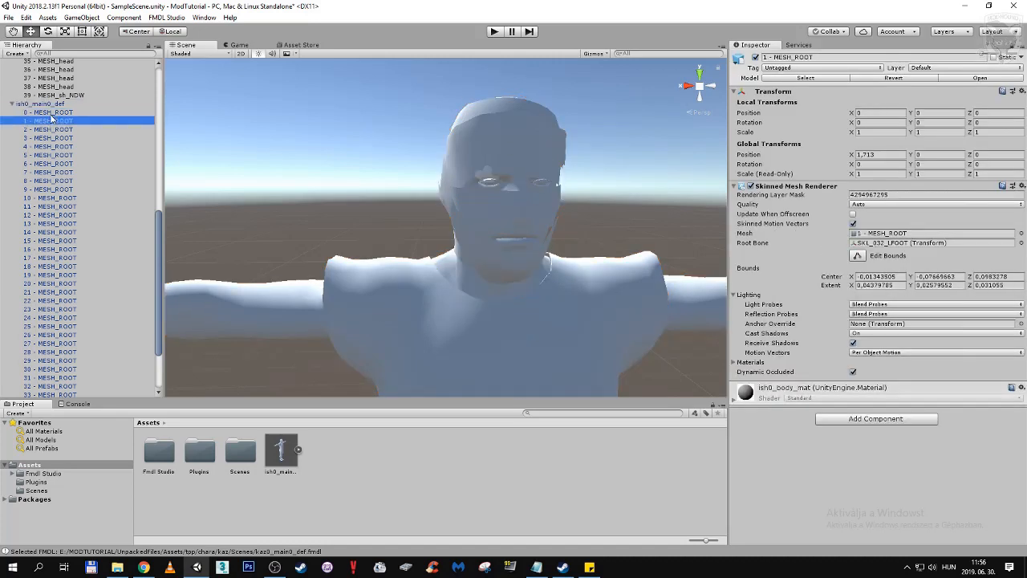
key("Down")
key("Down")
key("Down")
key("Down")
key("Down")
key("Down")
key("Down")
key("Down")
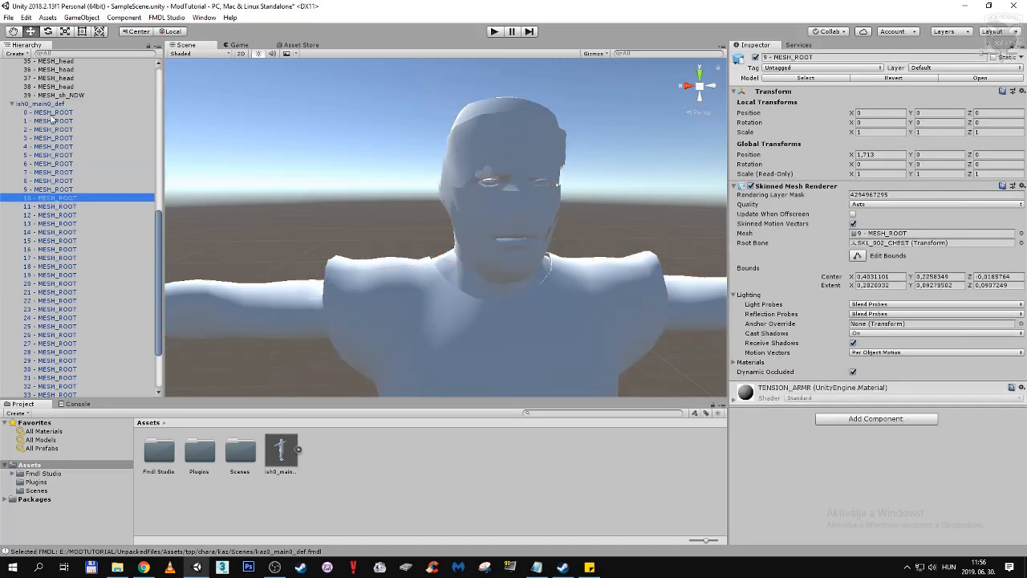
key("Down")
key("Down")
key("Down")
key("Down")
key("Down")
key("Down")
key("Down")
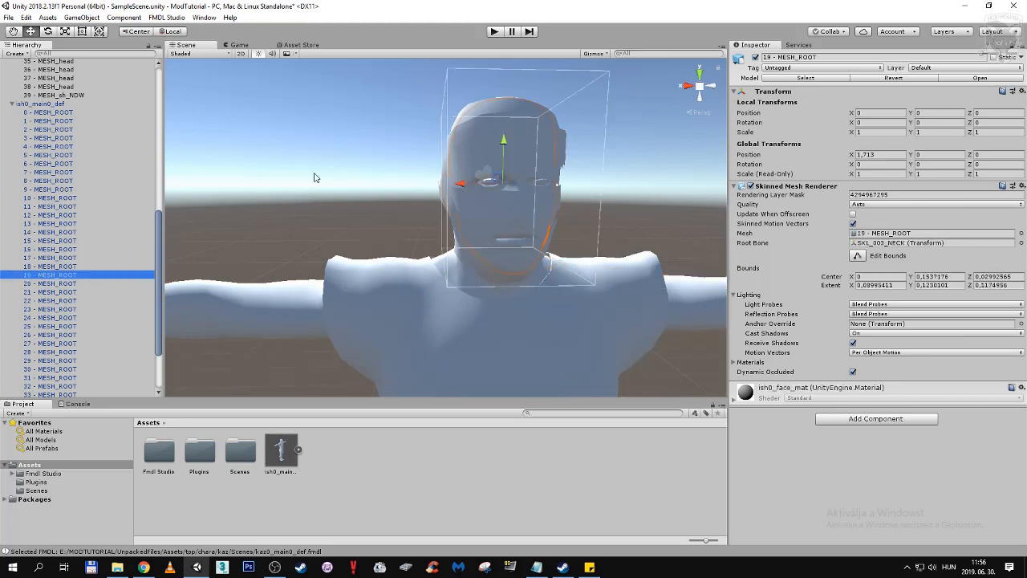
key("Down")
key("Down")
key("Down")
key("Down")
key("Down")
key("Down")
key("Down")
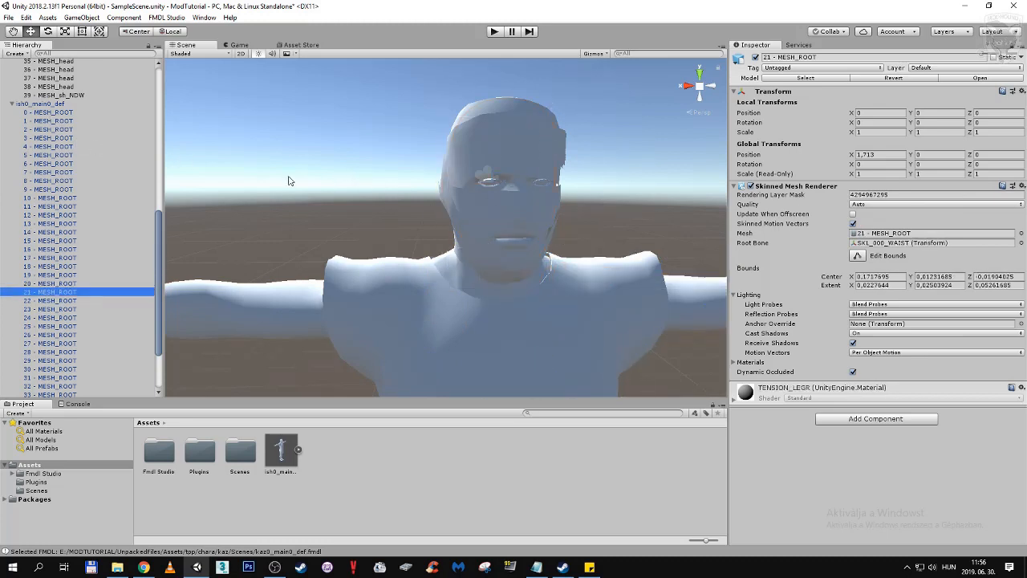
key("Down")
key("Down")
key("Down")
key("Down")
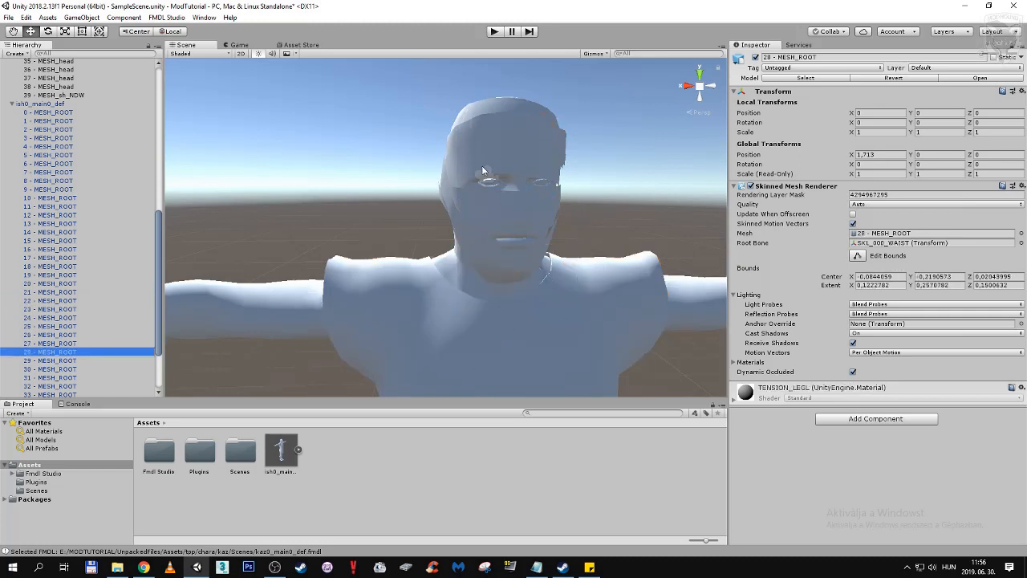
key("Down")
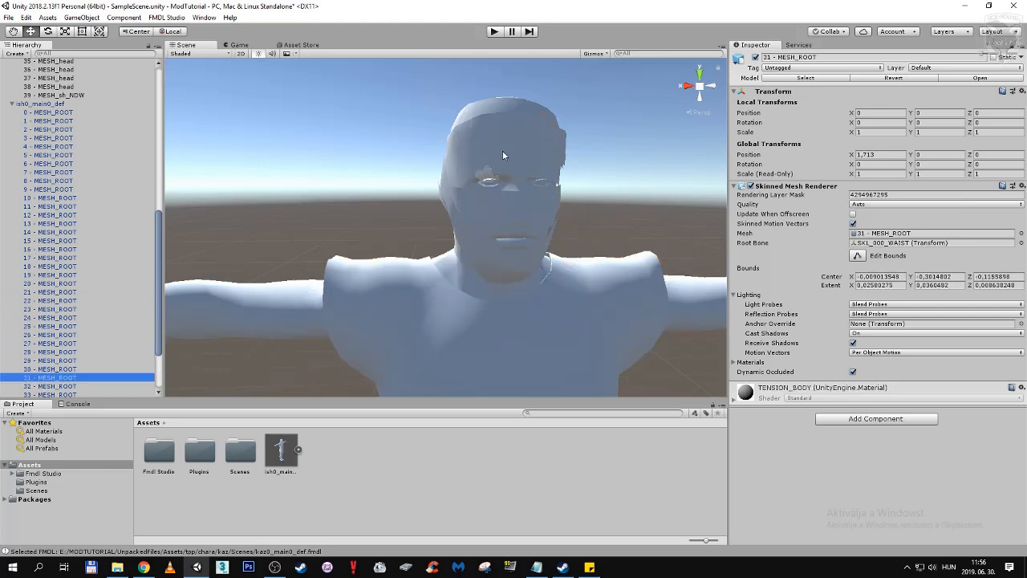
key("Down")
key("Down")
key("Down")
key("Down")
key("Down")
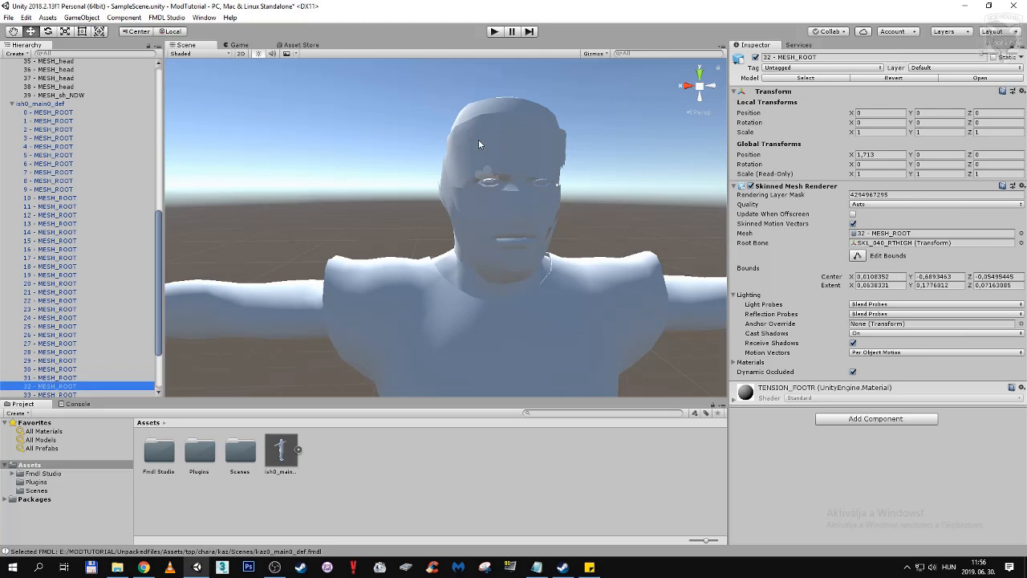
key("Down")
key("Down")
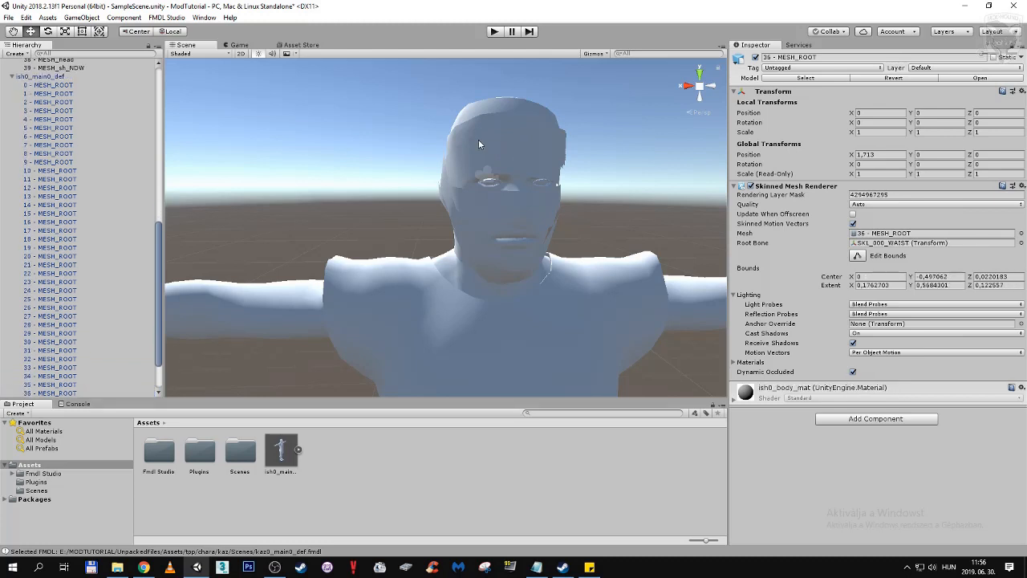
key("Down")
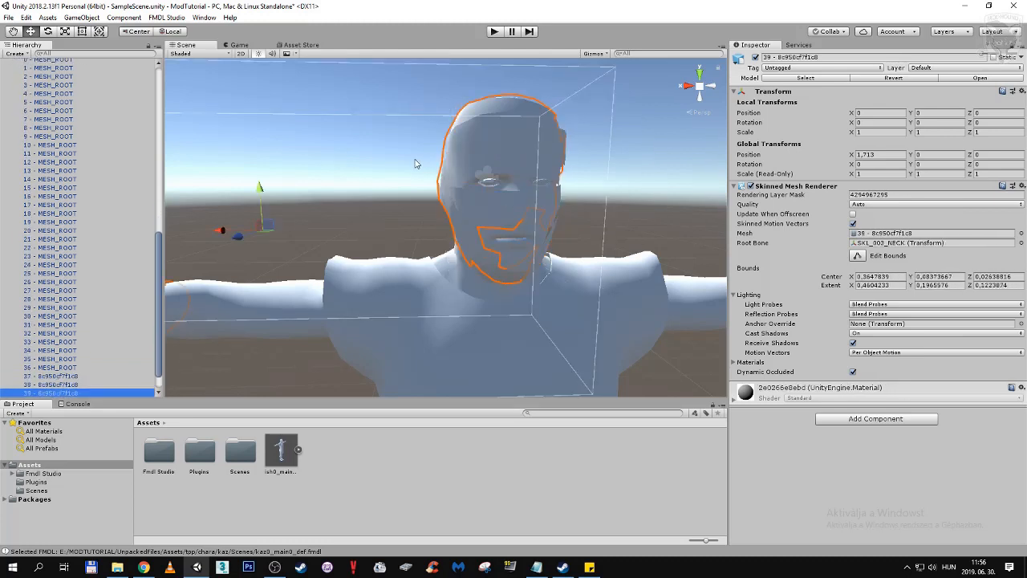
key("Down")
key("Up")
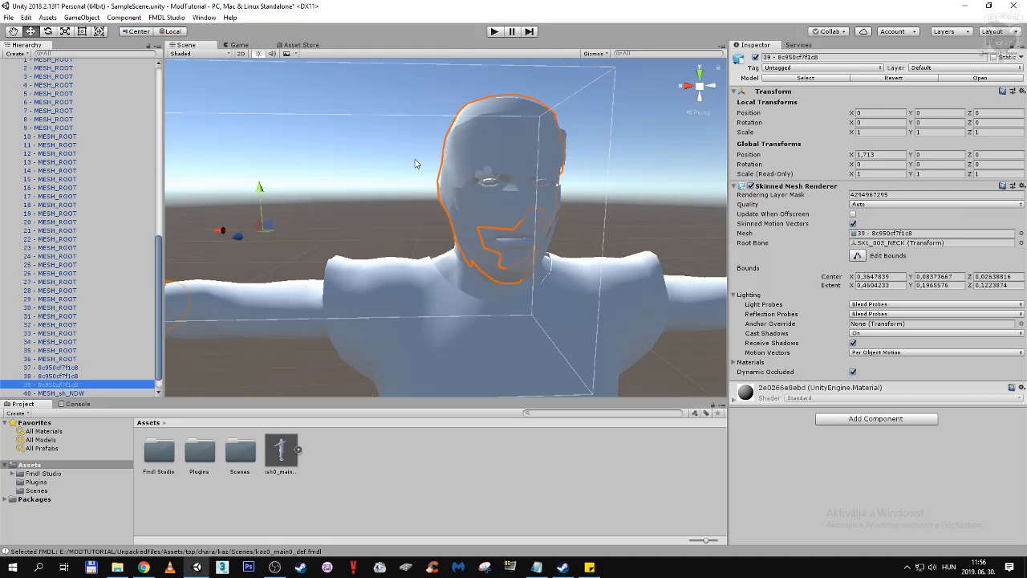
Delete the 39 - 8c950cf7f1c8 and 38 - 8c950cf7f1c8 meshes covering the head of ish0_main0_def
right_click(58, 387)
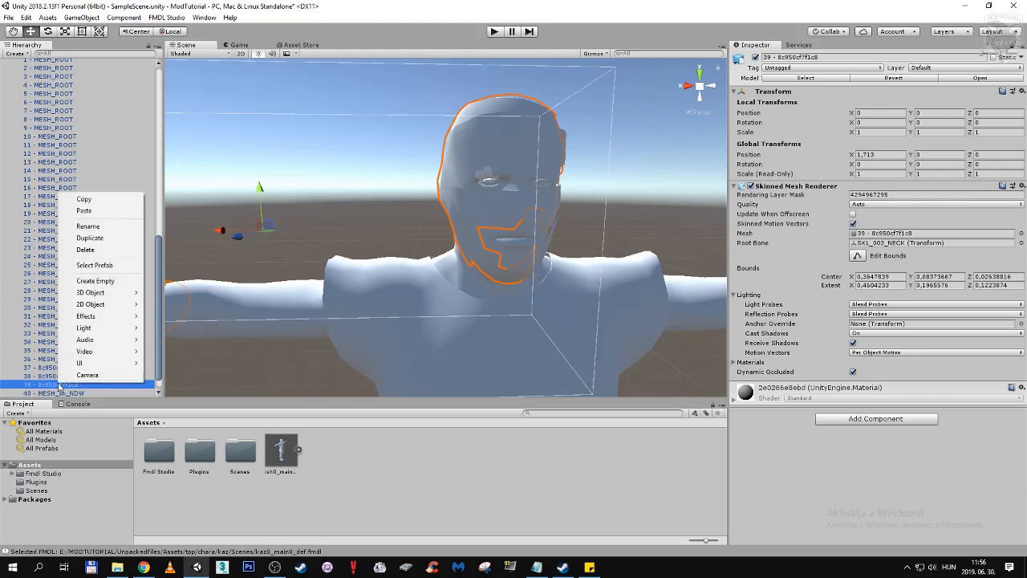
left_click(90, 245)
left_click(544, 305)
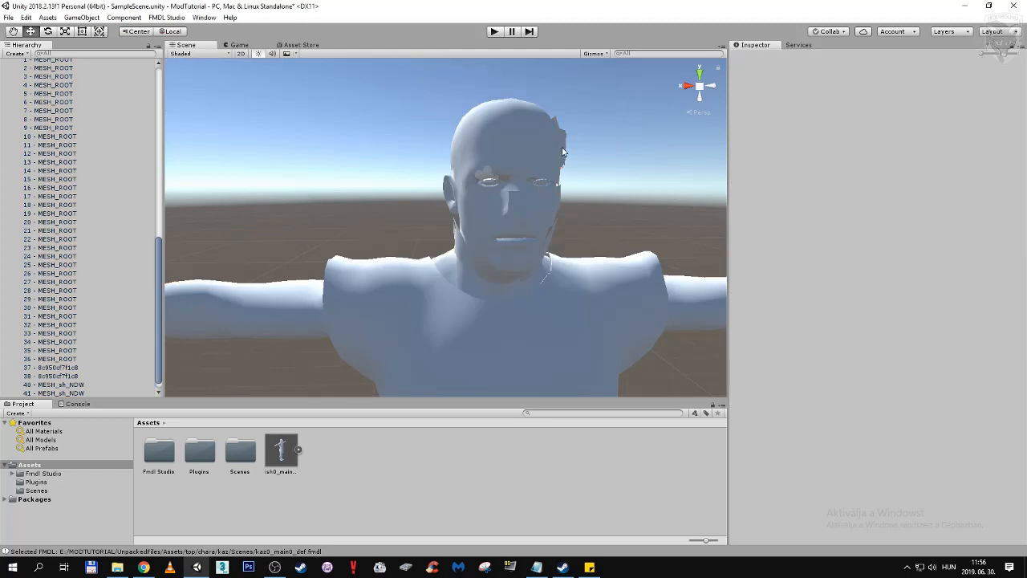
left_click(554, 201)
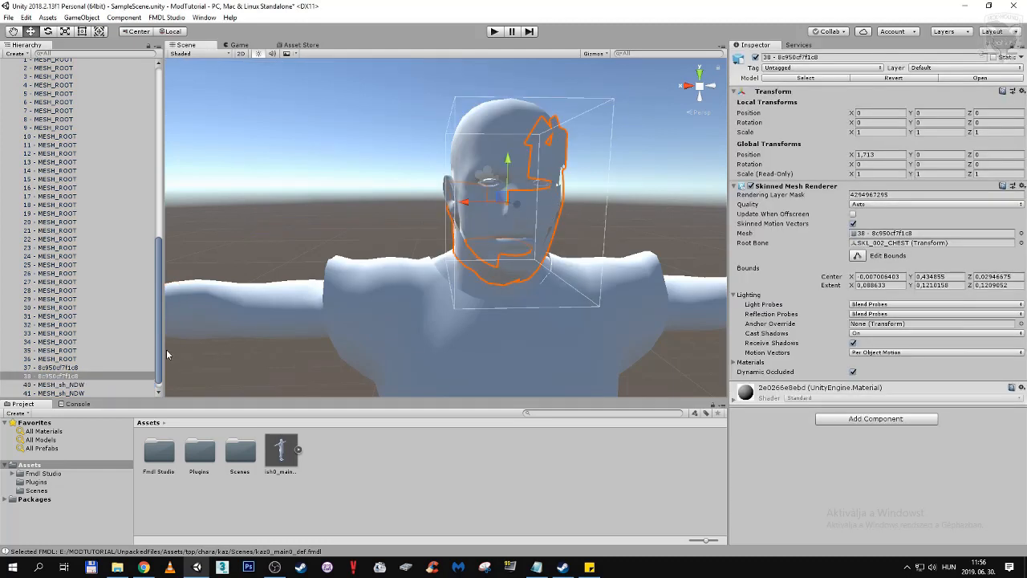
key("Delete")
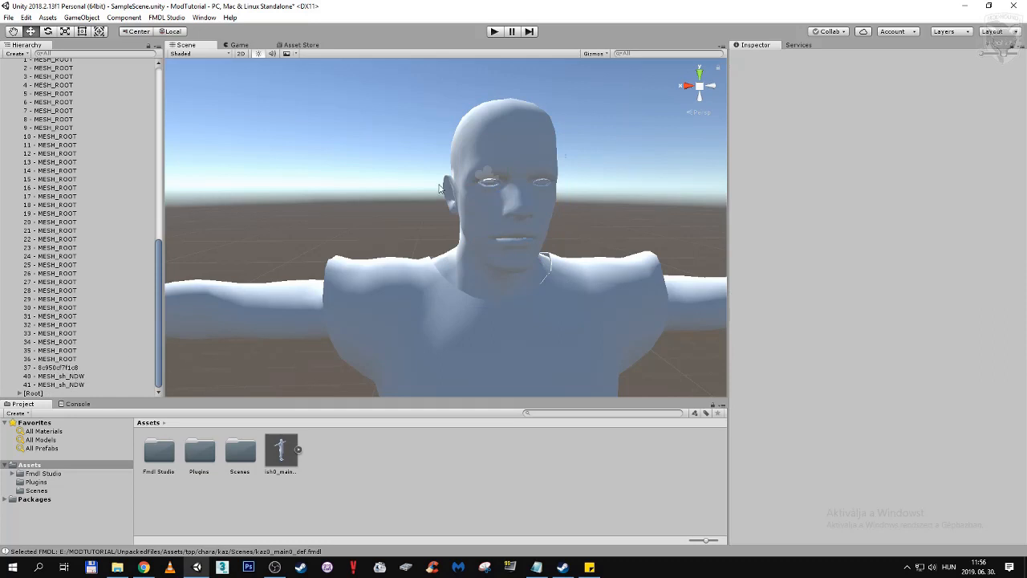
Compare the material of the coated character's 33 - MESH_head with that of the 19 - MESH_ROOT head mesh on ish0_main0_def
middle_click_drag(438, 189, 153, 192)
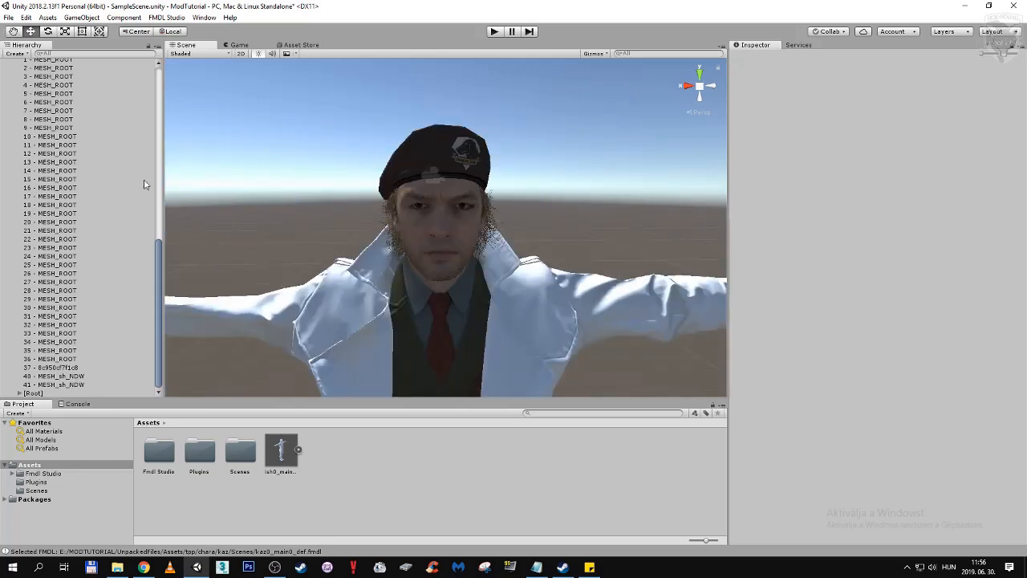
scroll(80, 229, "up", 10)
left_click(59, 239)
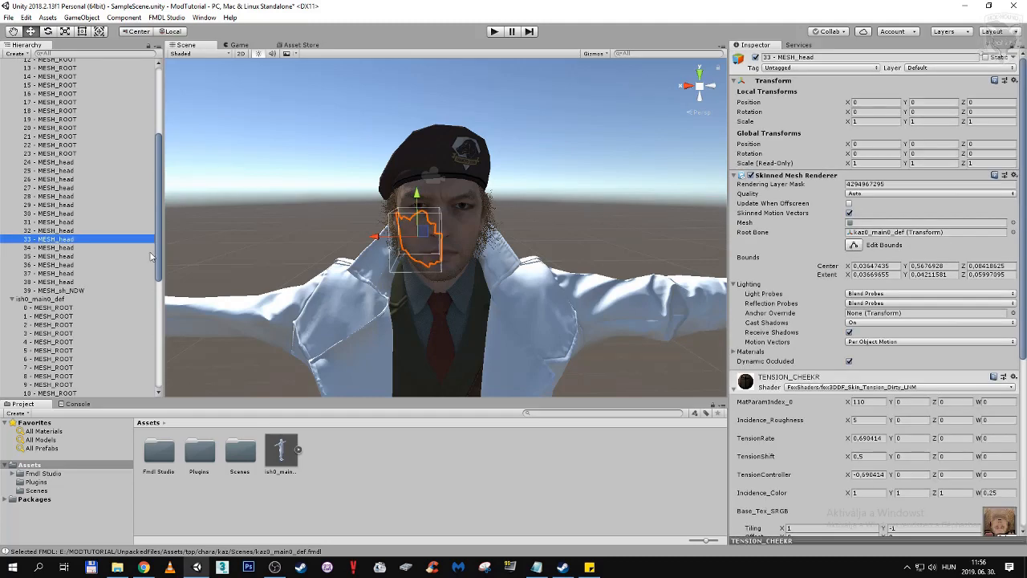
middle_click_drag(170, 241, 499, 240)
scroll(89, 291, "down", 8)
left_click(454, 144)
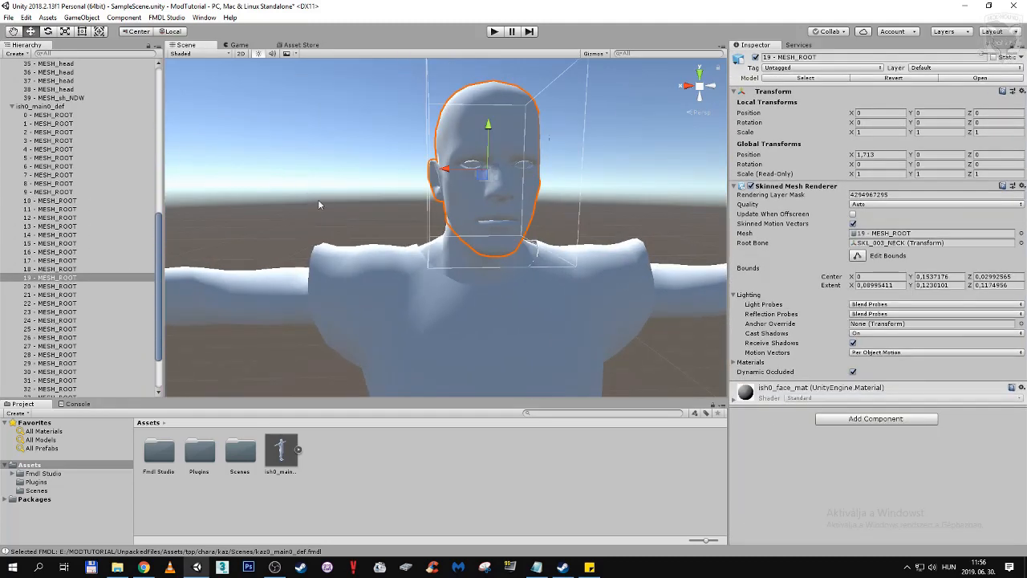
key("f")
scroll(136, 235, "up", 5)
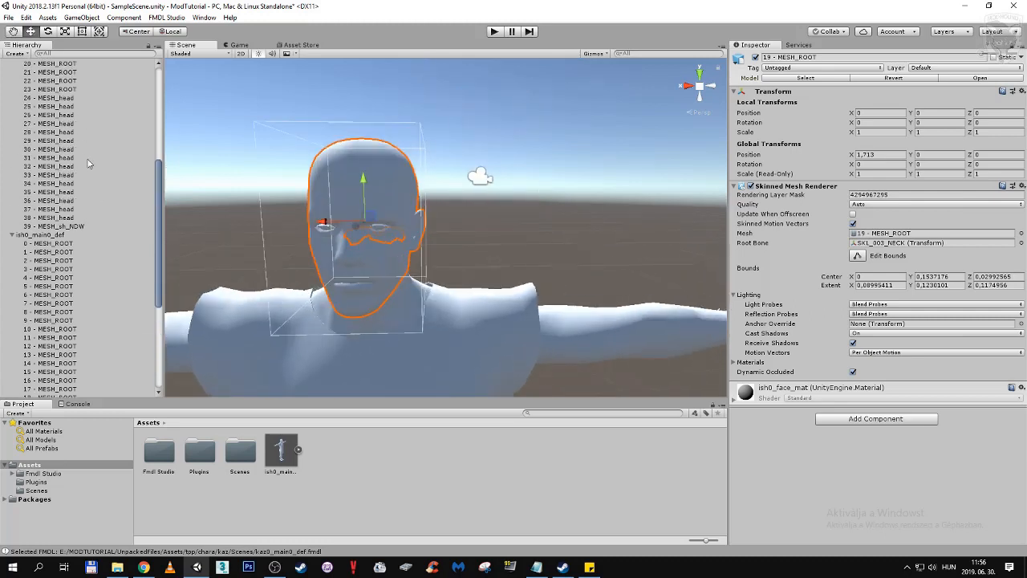
Apply the TENSION_CHEEKR material from kaz0_main0_def's 33 - MESH_head to the 19 - MESH_ROOT head mesh of ish0_main0_def
left_click(68, 177)
scroll(88, 205, "down", 4)
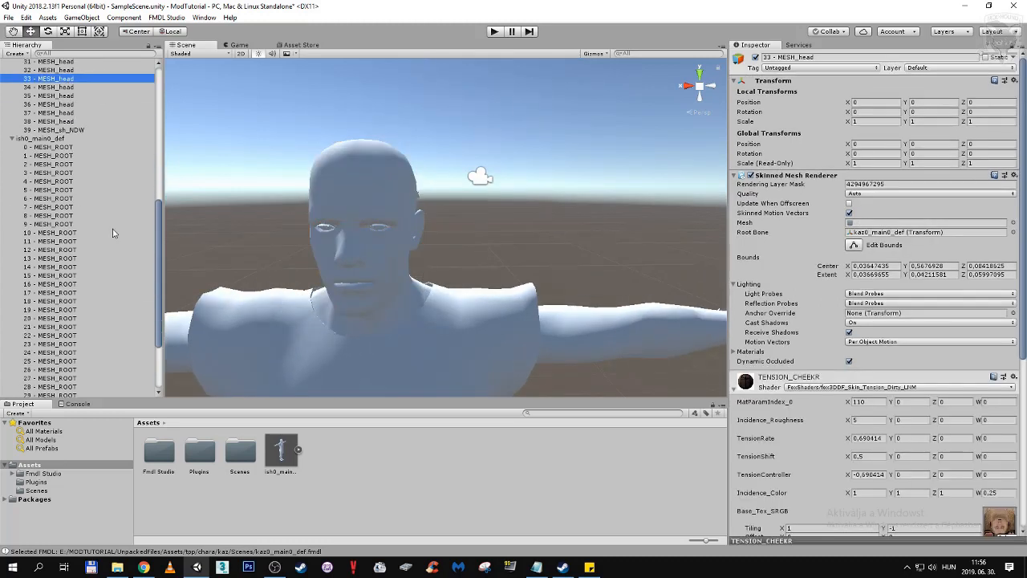
left_click_drag(173, 274, 65, 319)
scroll(304, 242, "up", 5)
scroll(314, 241, "down", 5)
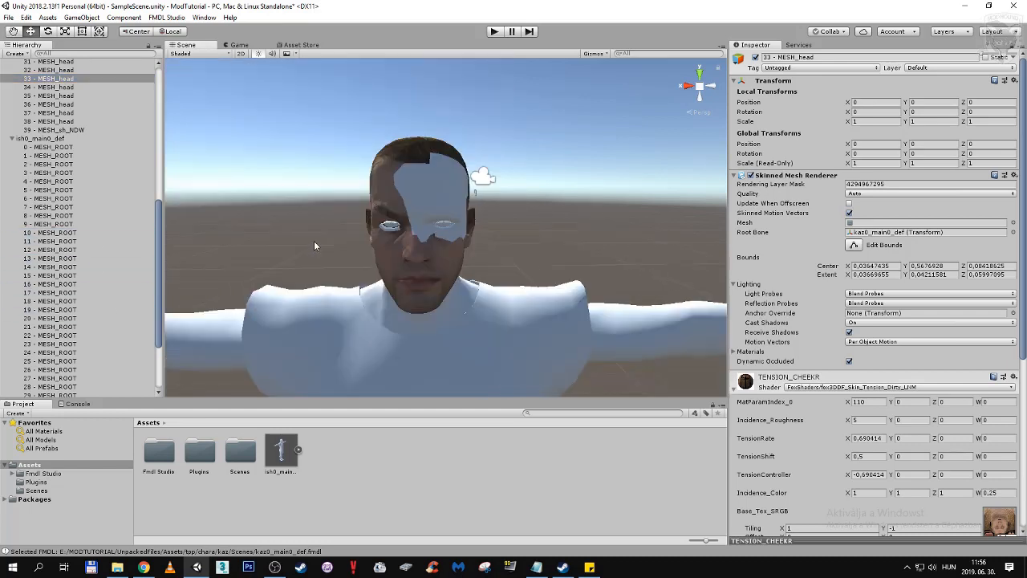
left_click_drag(314, 240, 324, 239, "alt")
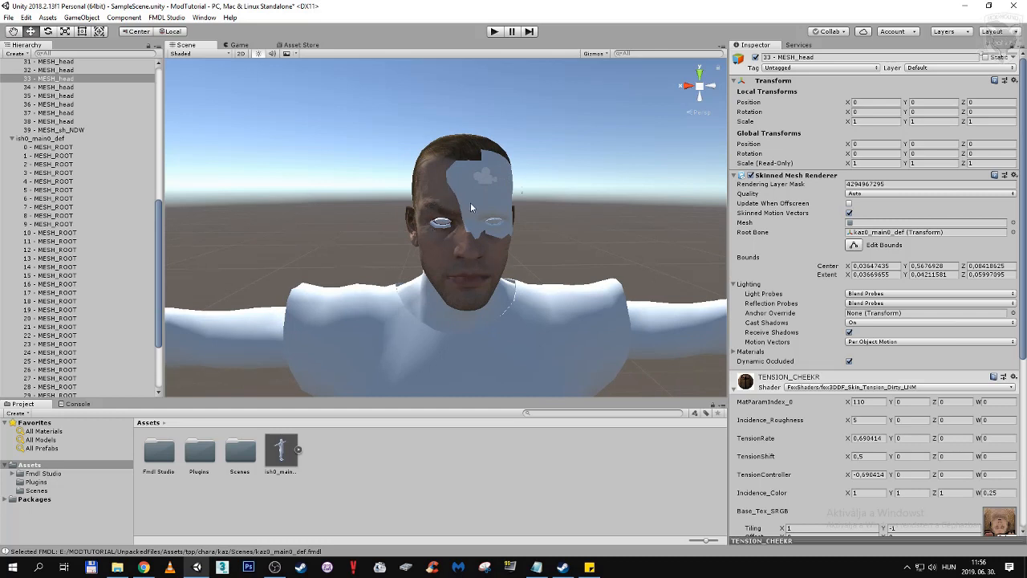
Apply the TENSION_CHEEKR material to the untextured forehead mesh 27 - MESH_ROOT as well and clear the selection
left_click(471, 206)
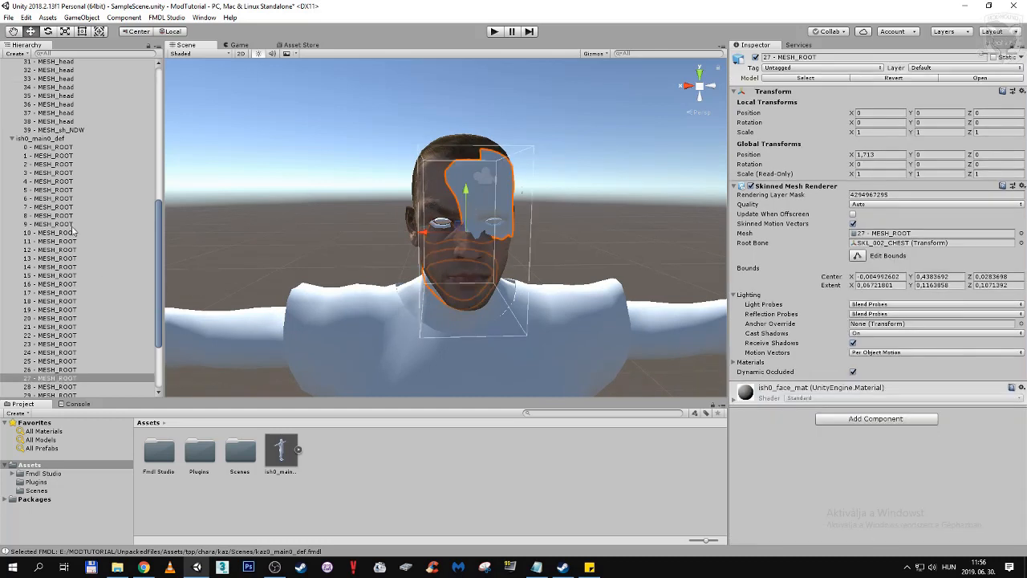
left_click(54, 310)
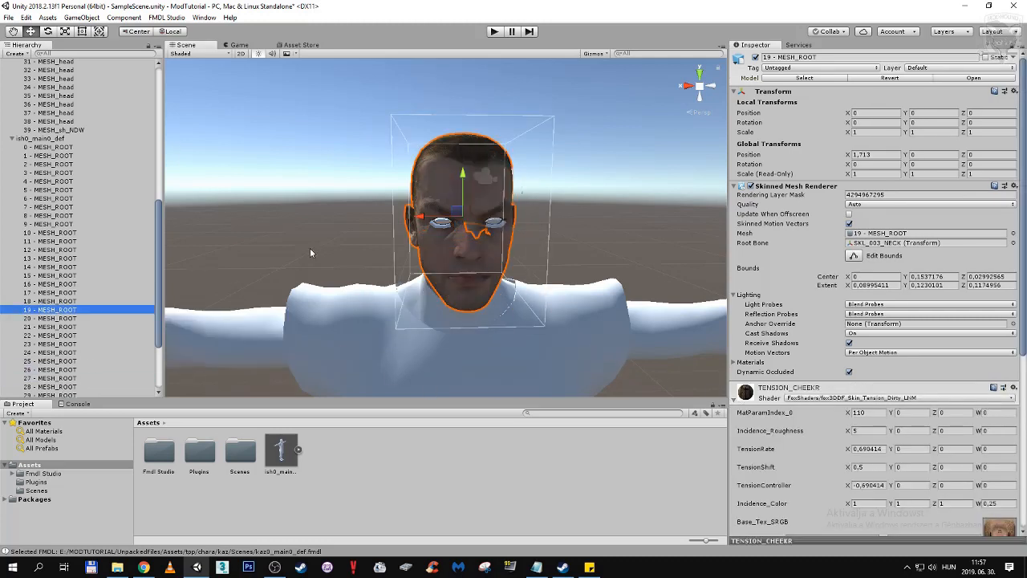
left_click(351, 226)
Examine the textured face of ish0_main0_def up close and compare the full model with the coated character
scroll(344, 223, "up", 5)
middle_click_drag(350, 226, 365, 228)
scroll(345, 222, "down", 5)
middle_click_drag(515, 244, 459, 232)
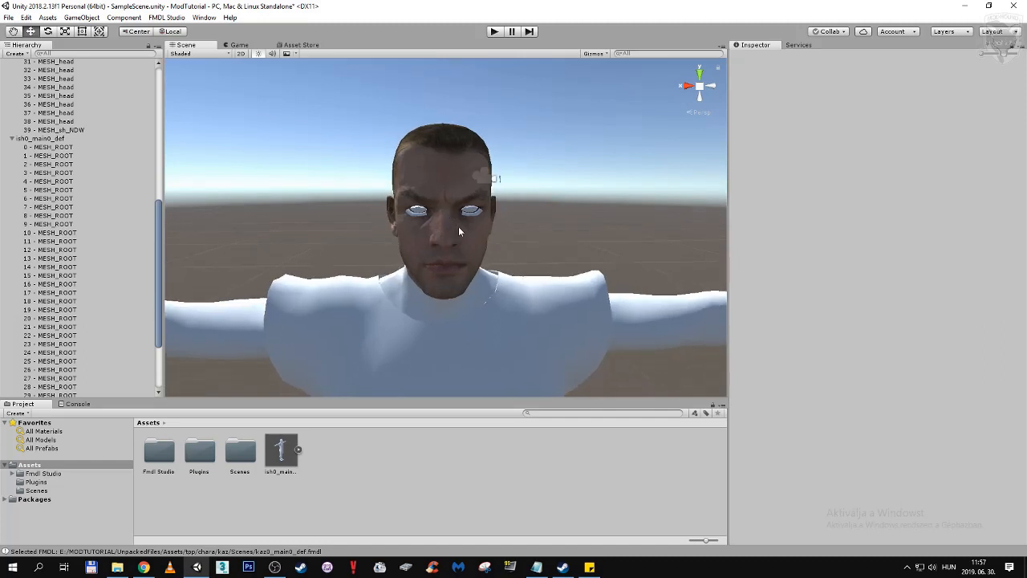
scroll(536, 237, "down", 3)
middle_click_drag(564, 243, 490, 232)
scroll(487, 233, "down", 4)
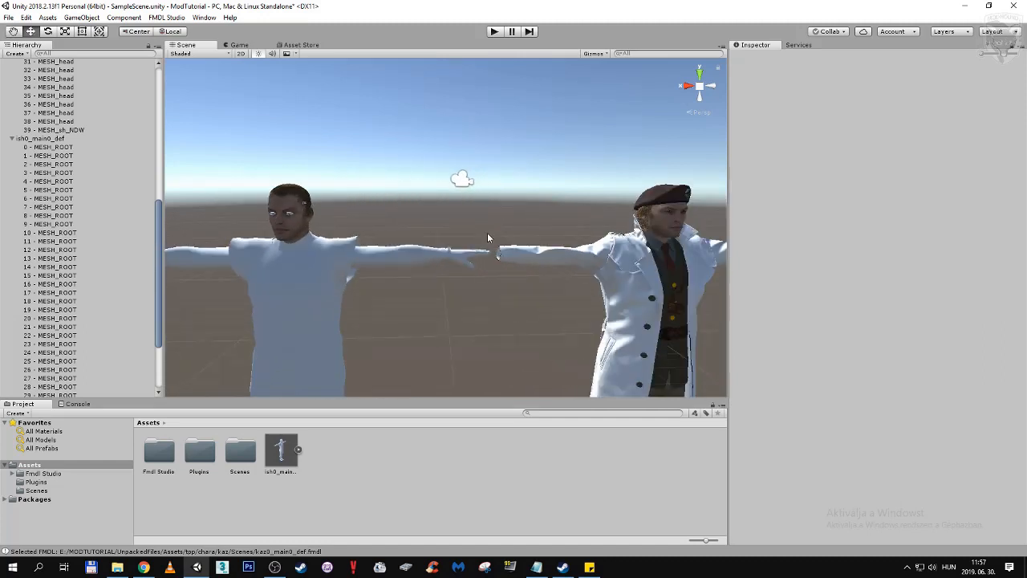
middle_click_drag(469, 290, 459, 235)
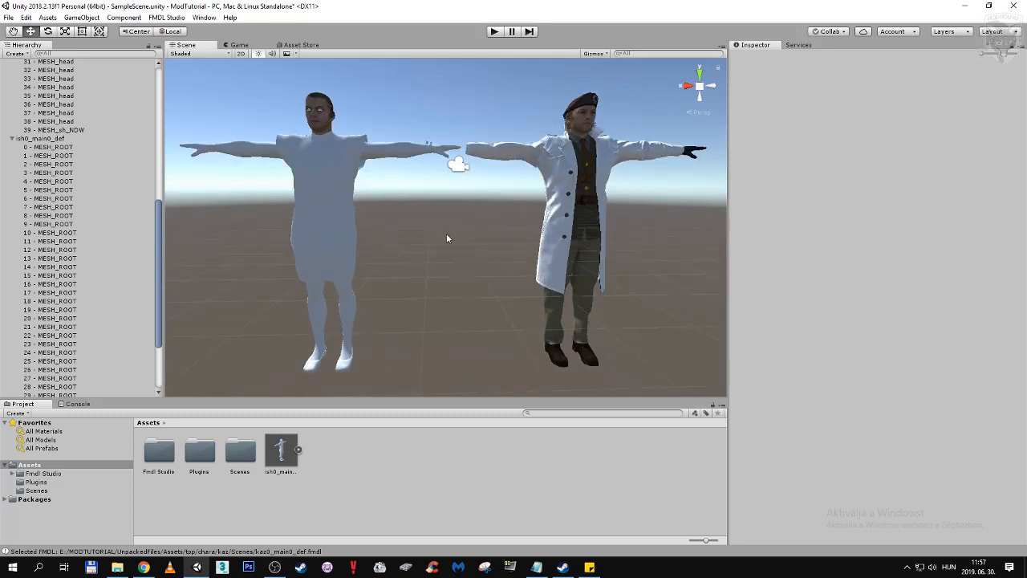
Collapse kaz0_main0_def and ish0_main0_def in the hierarchy and minimize the editor to the desktop
scroll(52, 200, "up", 10)
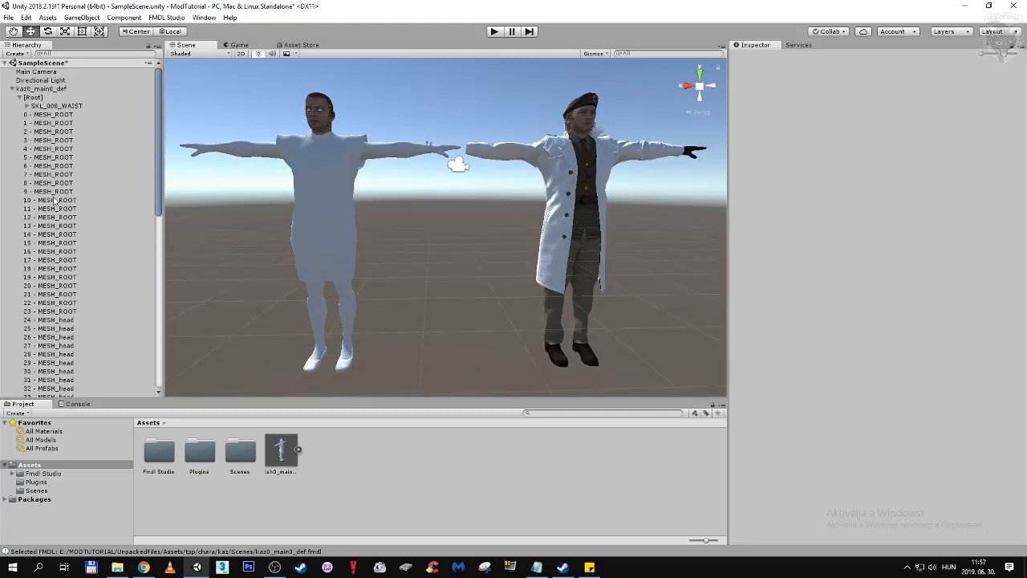
left_click(12, 97)
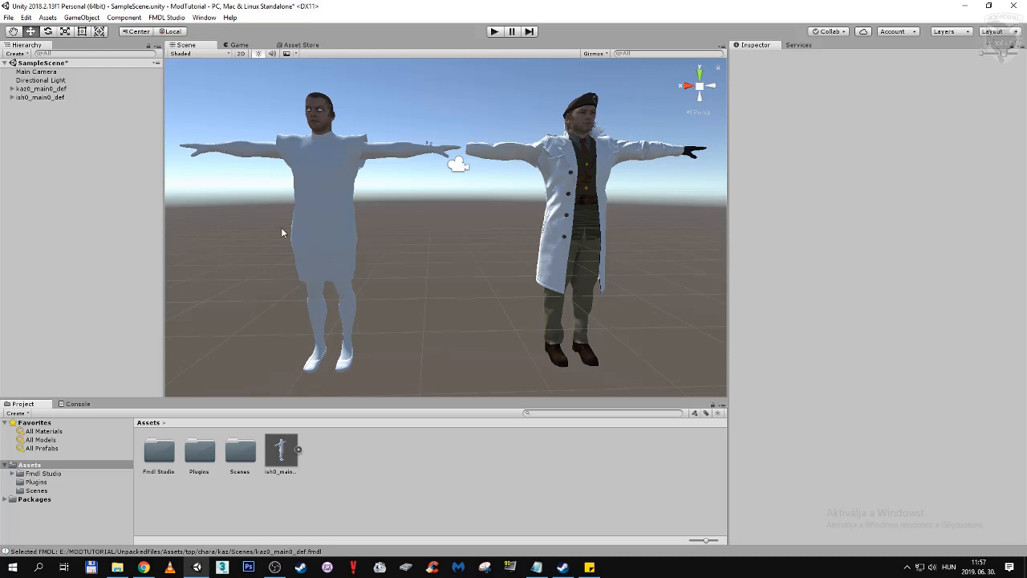
left_click(196, 566)
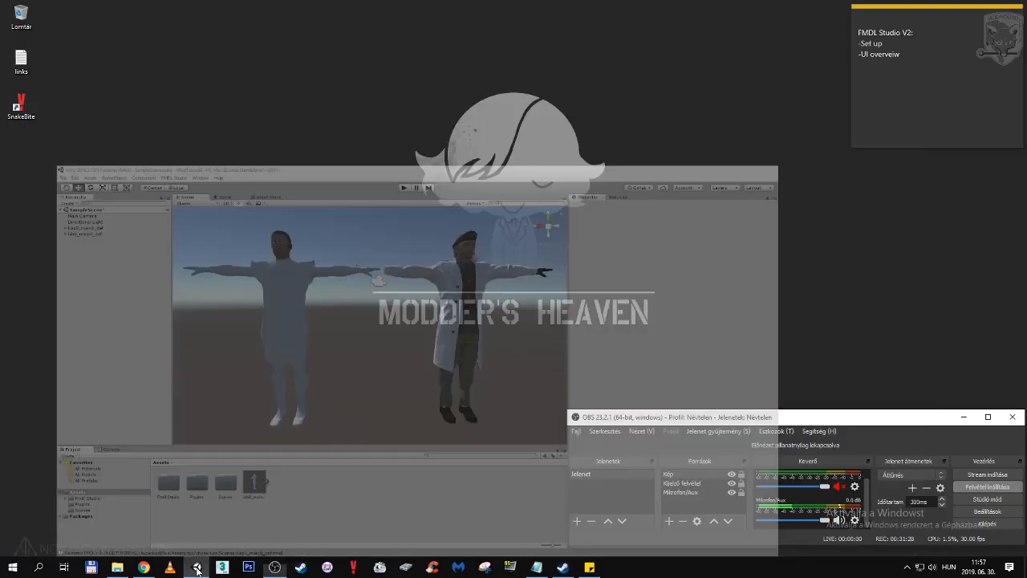